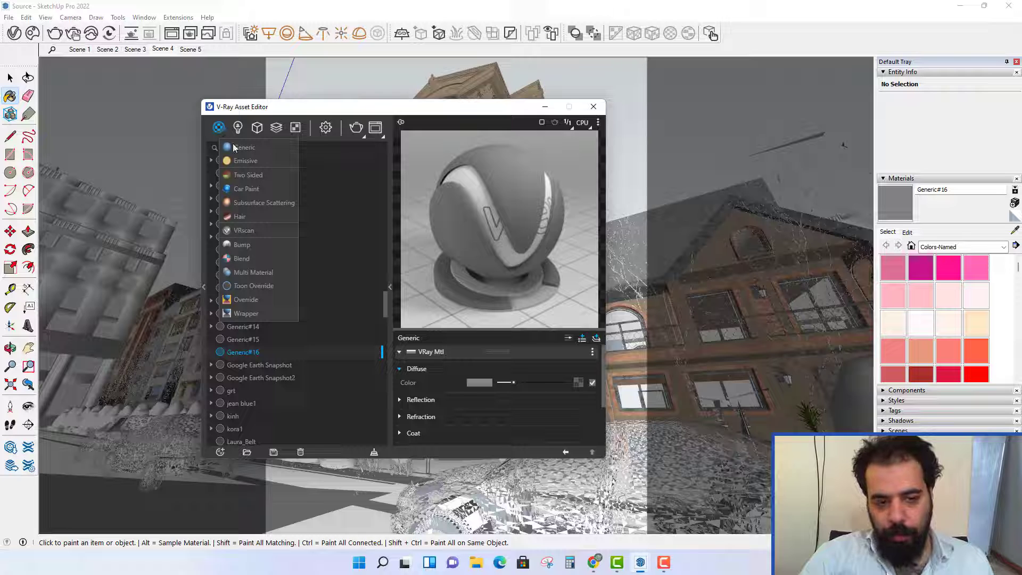
Step: Create a new Generic V-Ray material
left_click(237, 147)
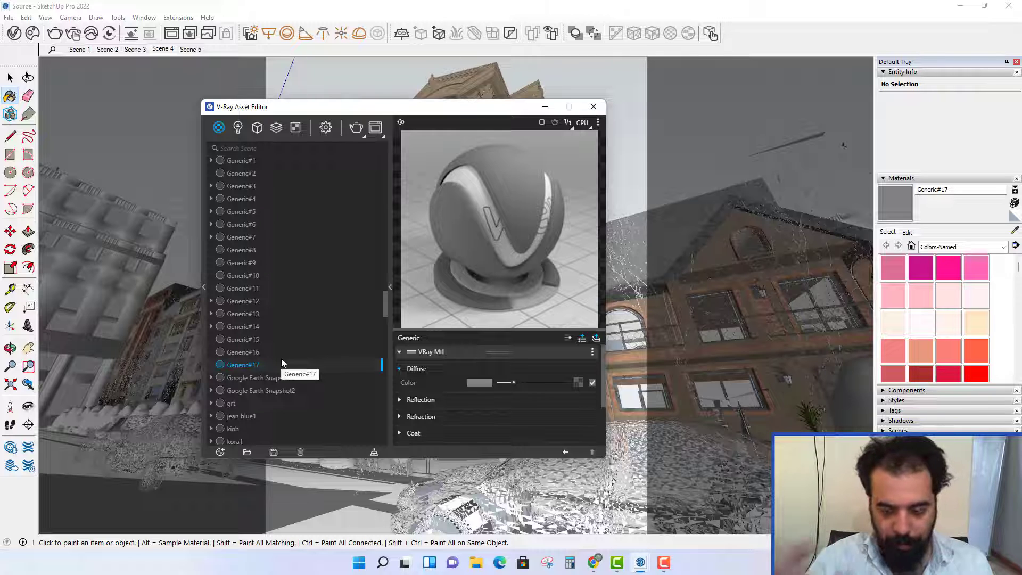
left_click(216, 134)
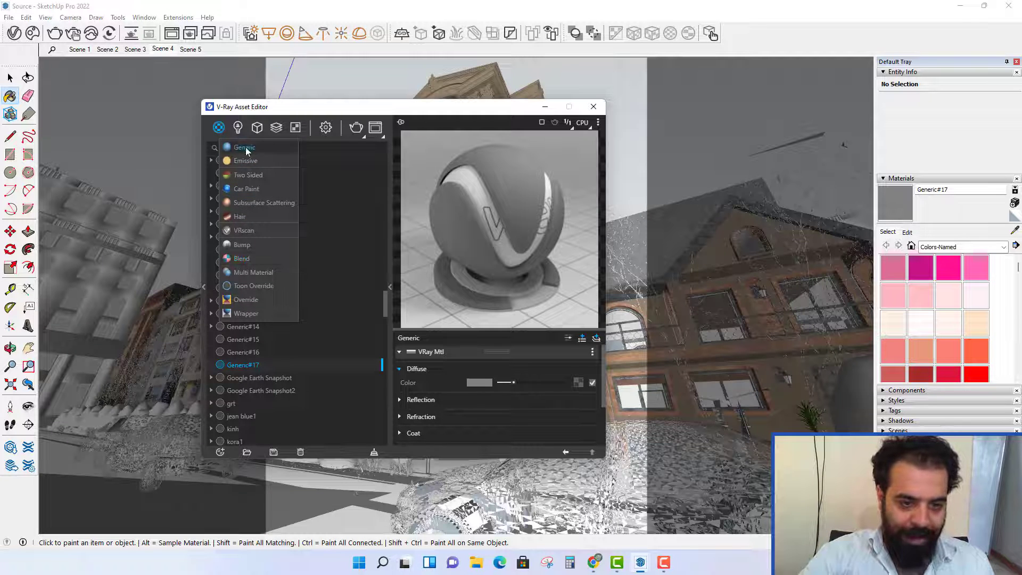
left_click(291, 368)
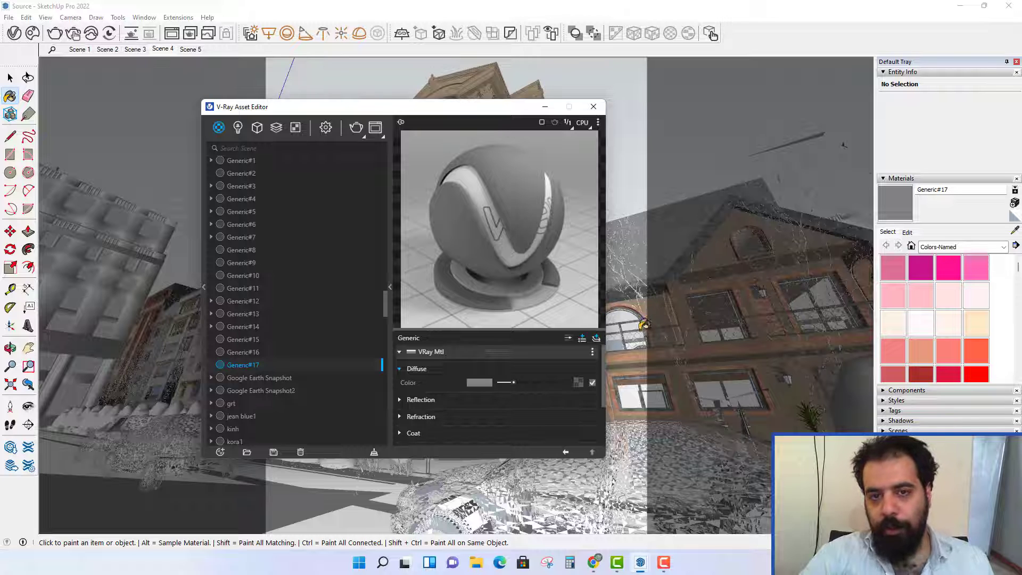
Step: Set the new Generic material as the replacement and substitute it for Generic#12 in the scene
right_click(259, 368)
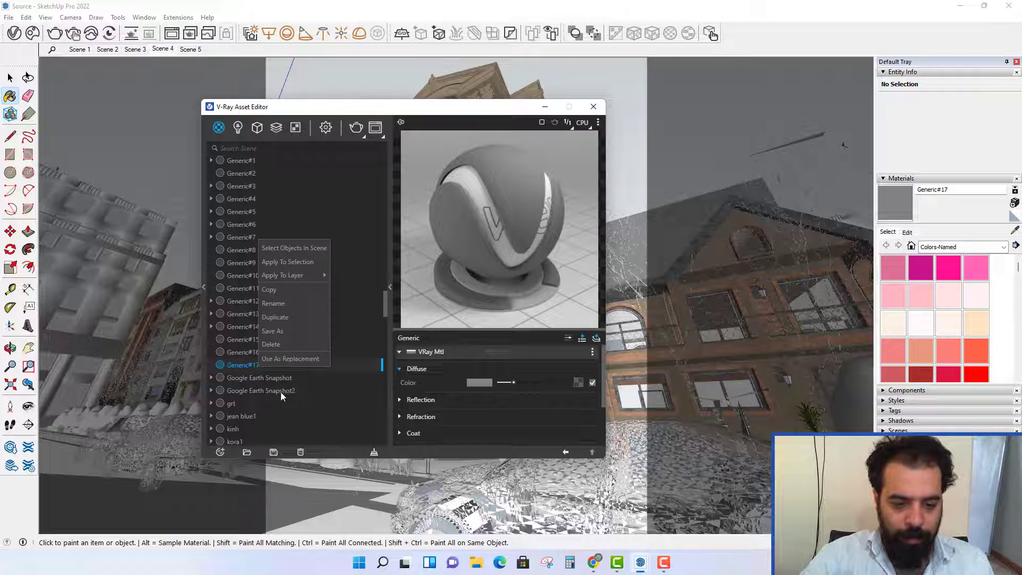
left_click(289, 358)
left_click_drag(479, 116, 491, 187)
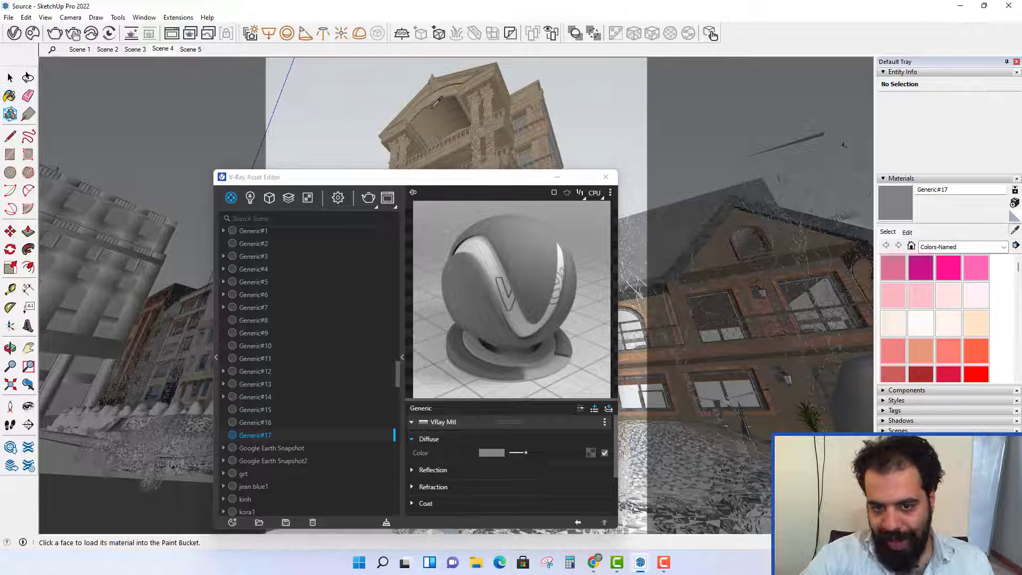
left_click(261, 371)
right_click(278, 368)
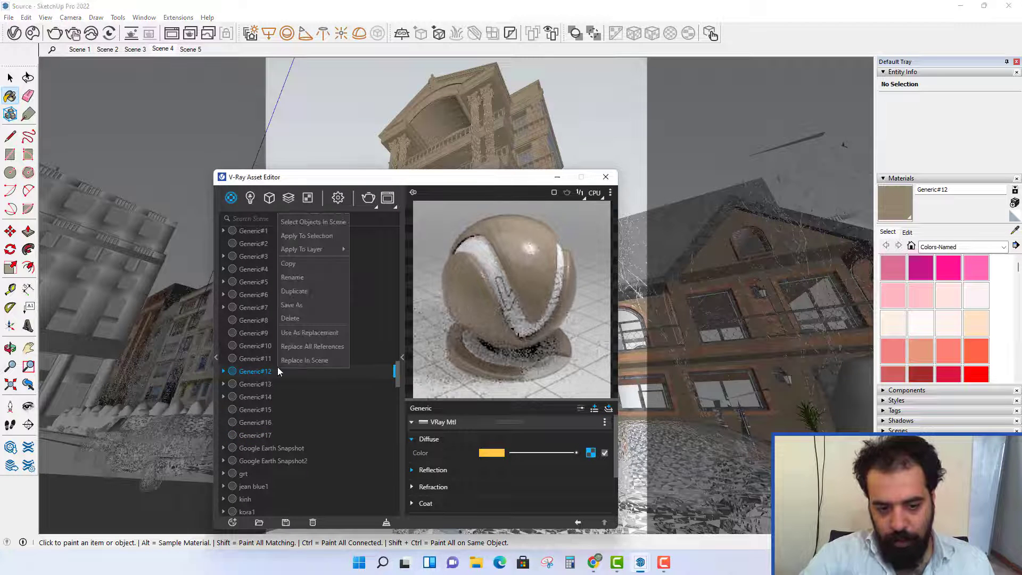
left_click(308, 360)
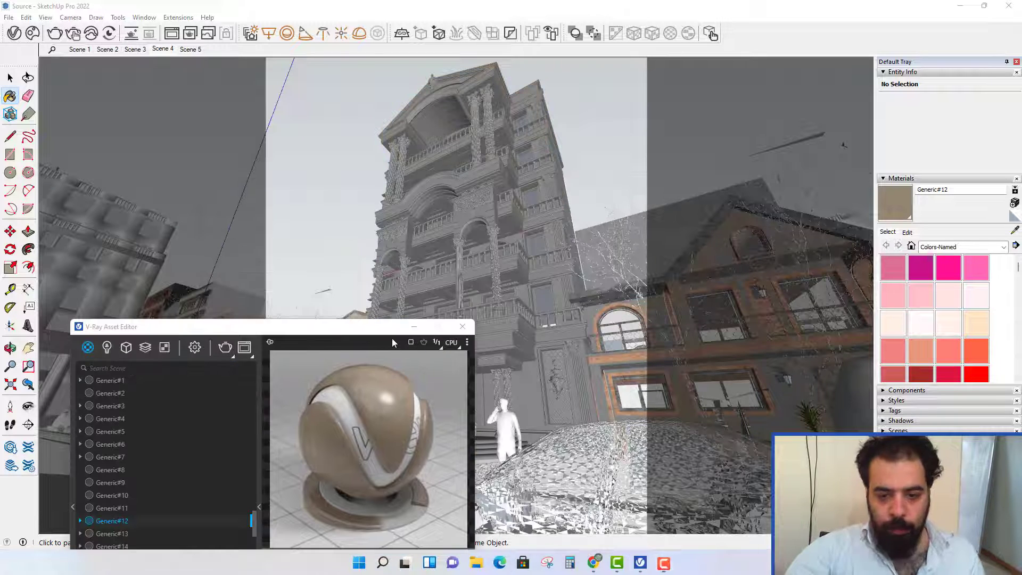
left_click_drag(364, 330, 768, 155)
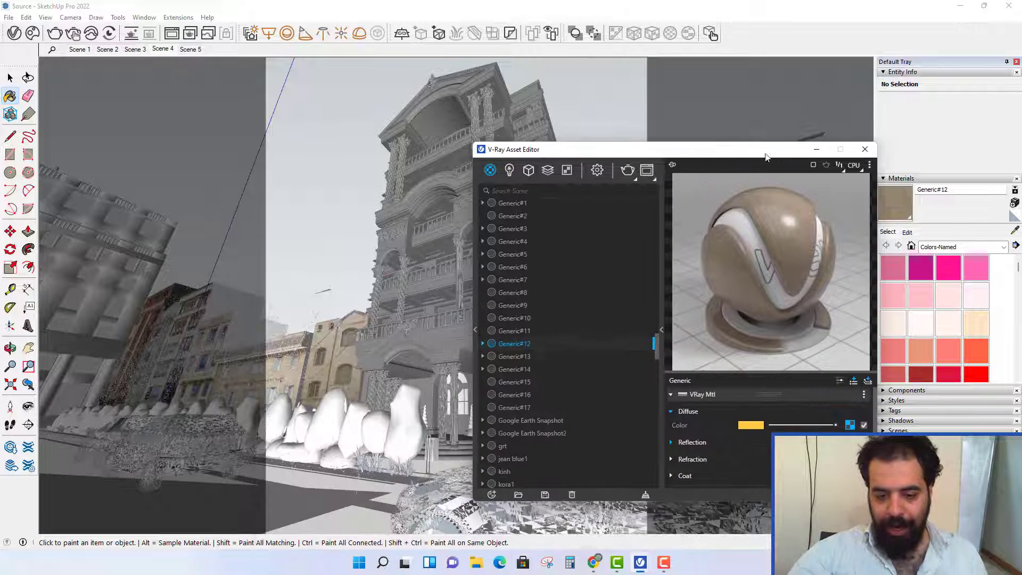
Step: Lighten the new material's diffuse colour to near white
left_click(551, 406)
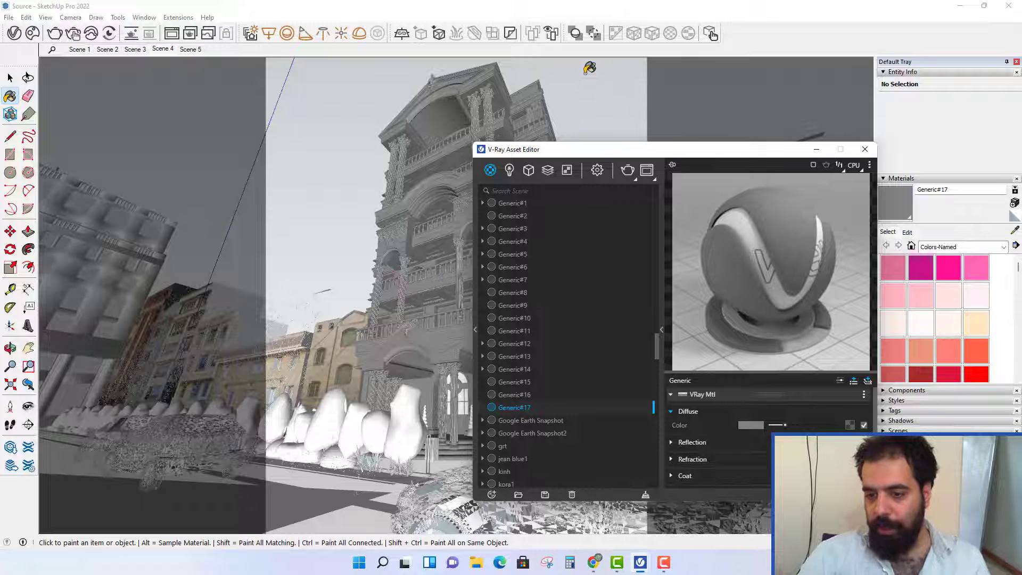
left_click_drag(594, 154, 550, 125)
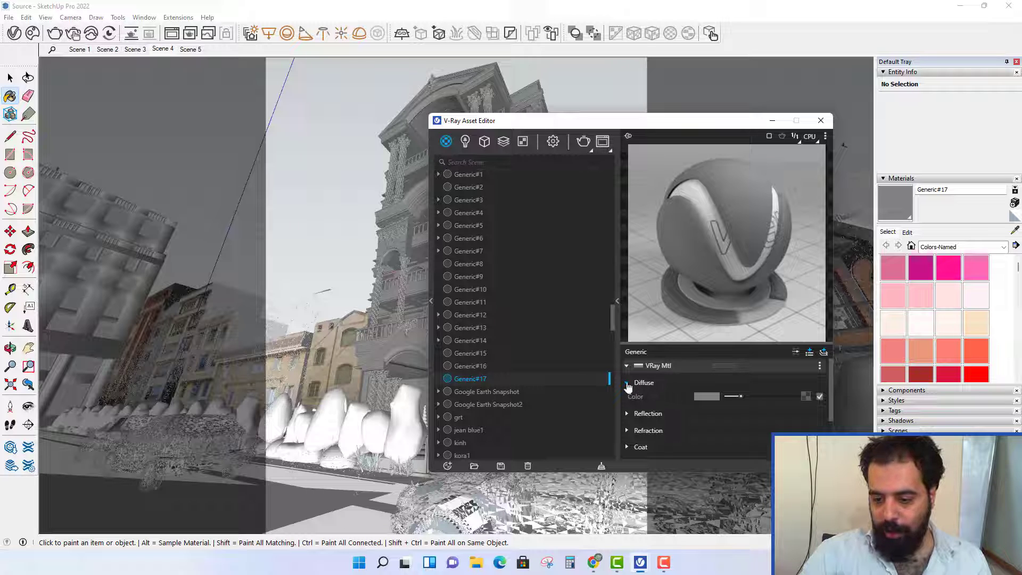
left_click_drag(741, 397, 778, 397)
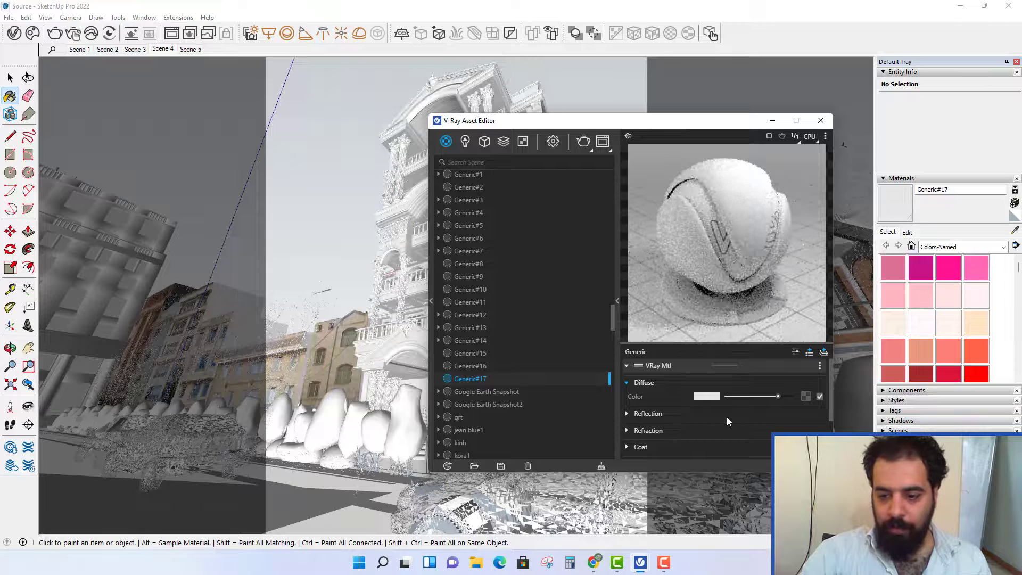
Step: Change the new material's diffuse colour to bright red
left_click(705, 397)
left_click_drag(439, 226, 463, 209)
left_click(667, 188)
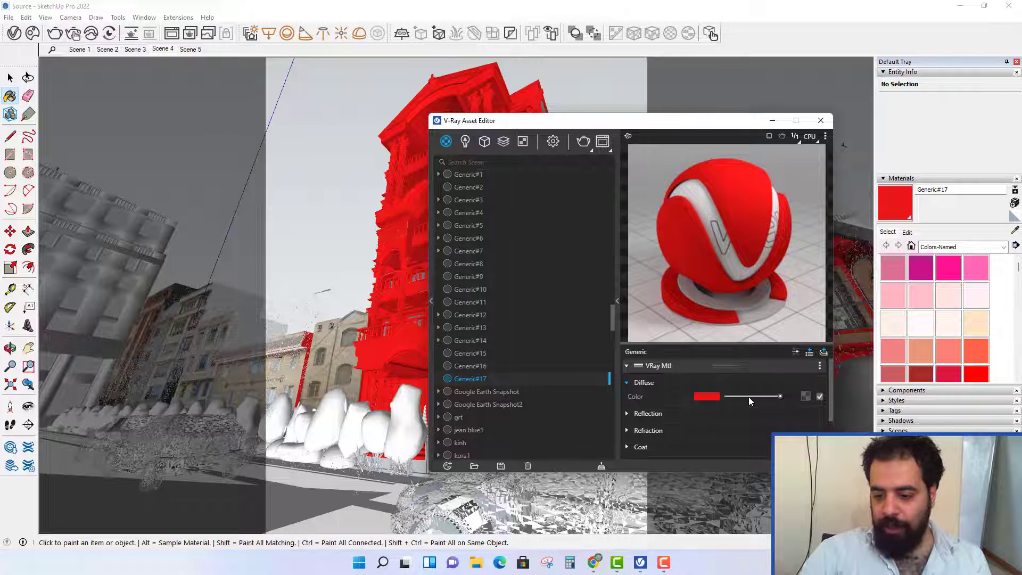
Step: Set the new material's diffuse colour to near-white with R, G and B at 0.948
left_click(727, 397)
left_click(714, 398)
left_click_drag(383, 227, 317, 205)
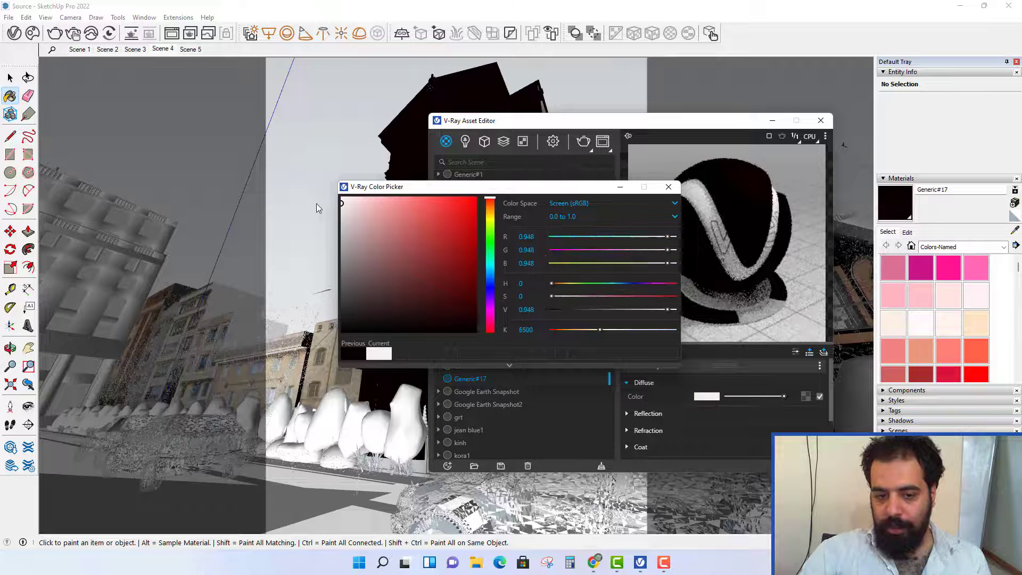
left_click(669, 188)
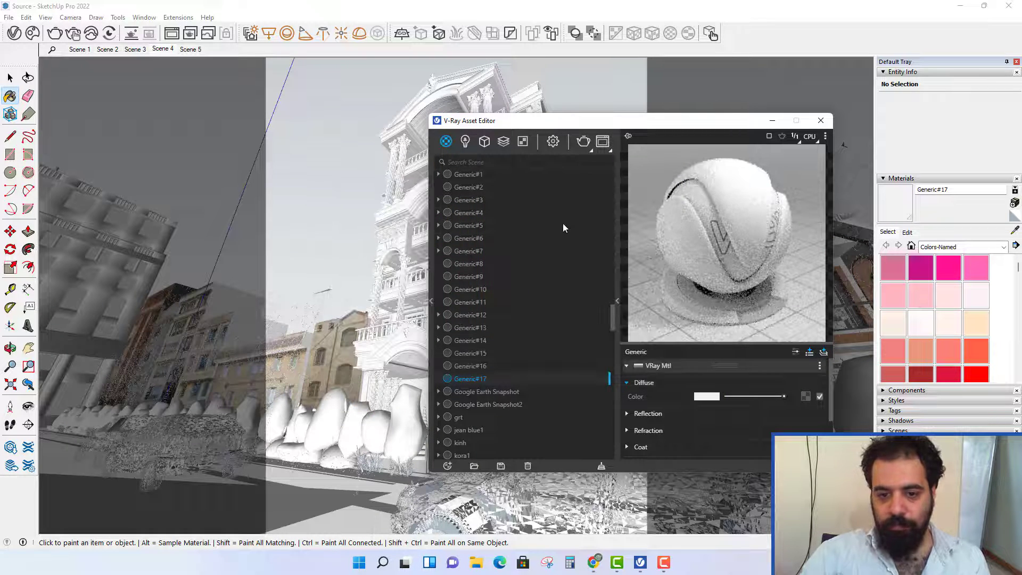
Step: Enable interactive rendering in the render settings and set the output image width to 600
left_click(554, 142)
left_click(604, 193)
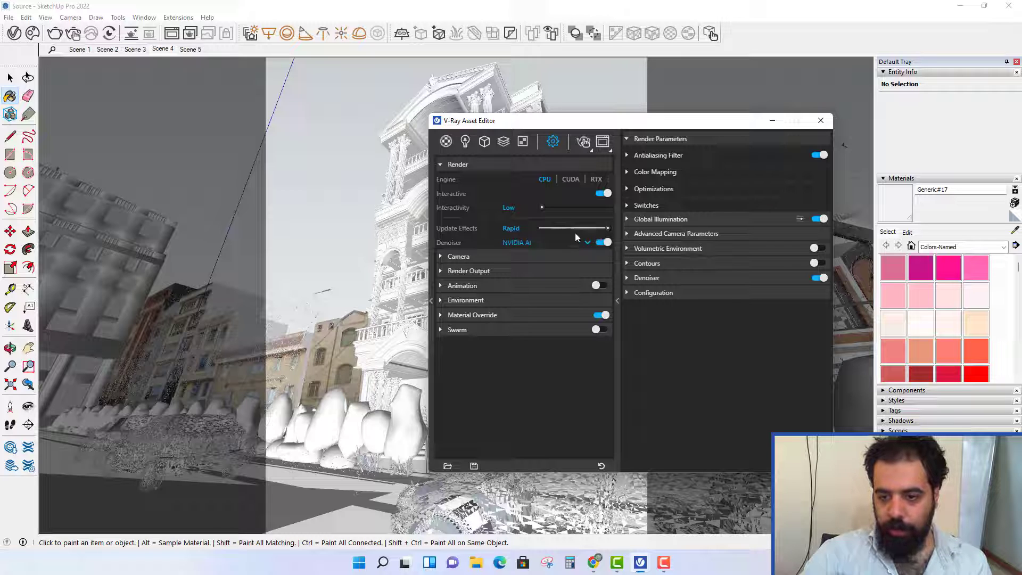
left_click(469, 271)
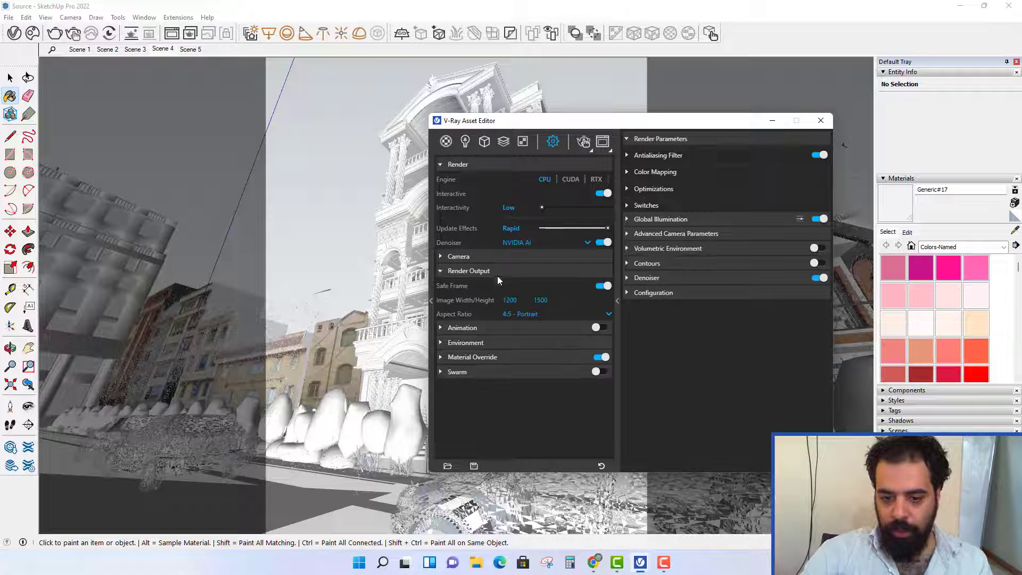
left_click(510, 300)
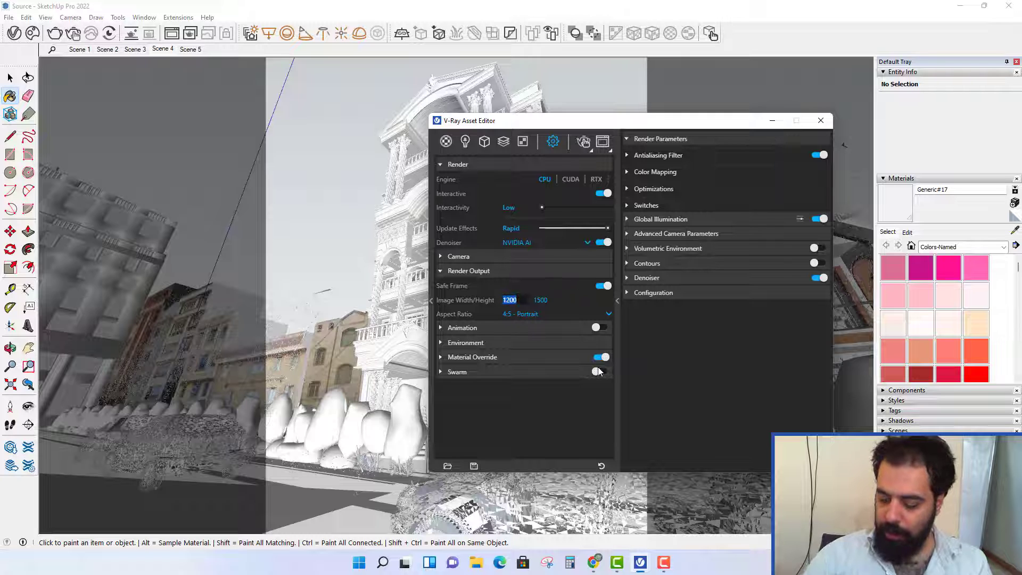
type("600")
key("Return")
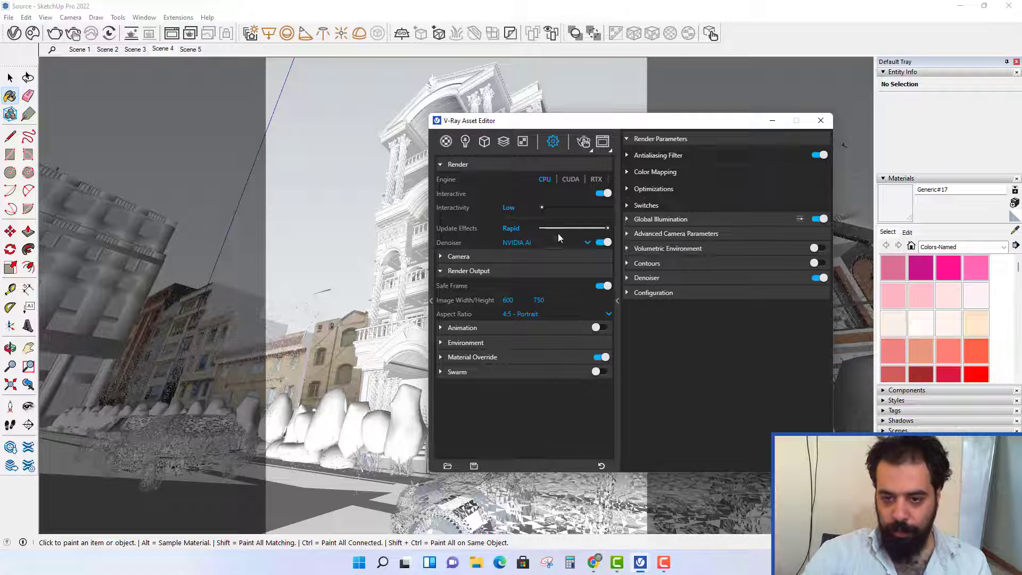
Step: Render the scene interactively with Material Override turned off, restarting the render after the change
left_click(586, 148)
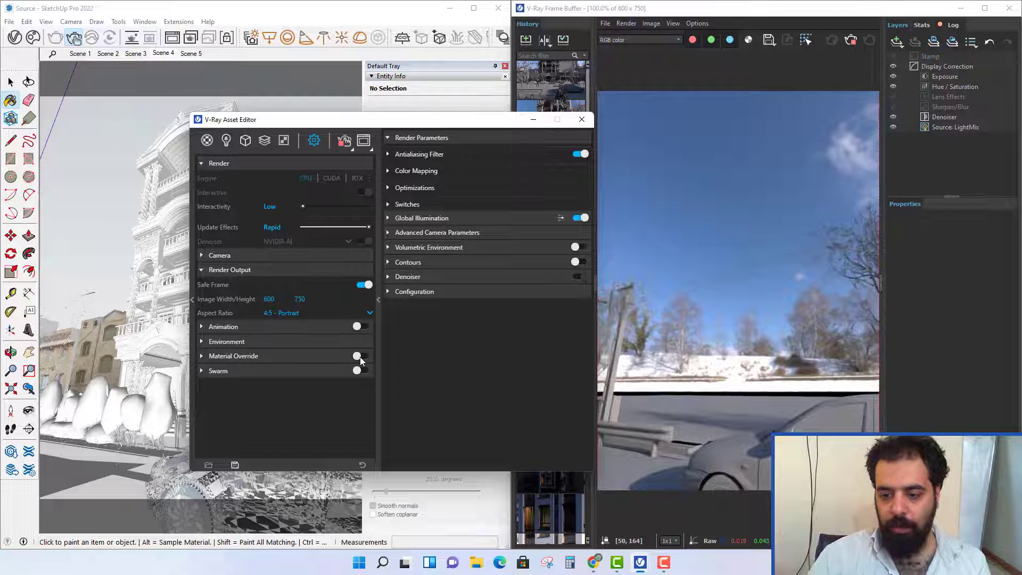
left_click(352, 149)
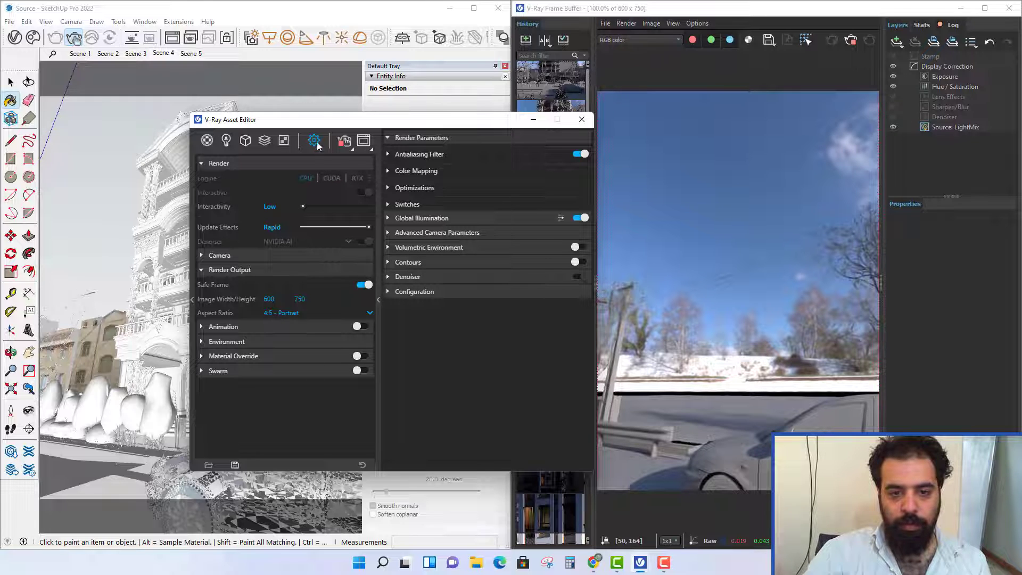
left_click(634, 100)
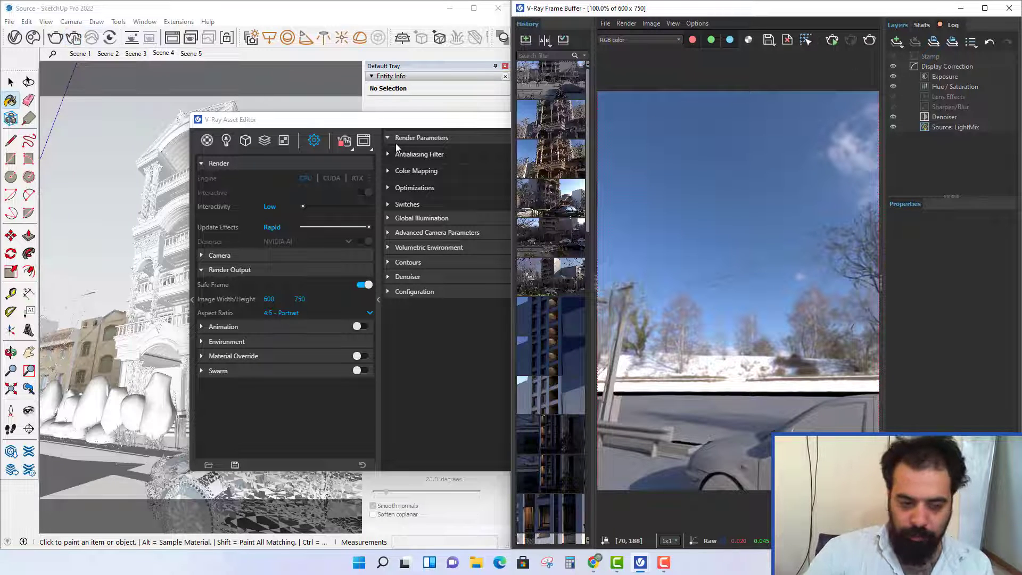
left_click(345, 141)
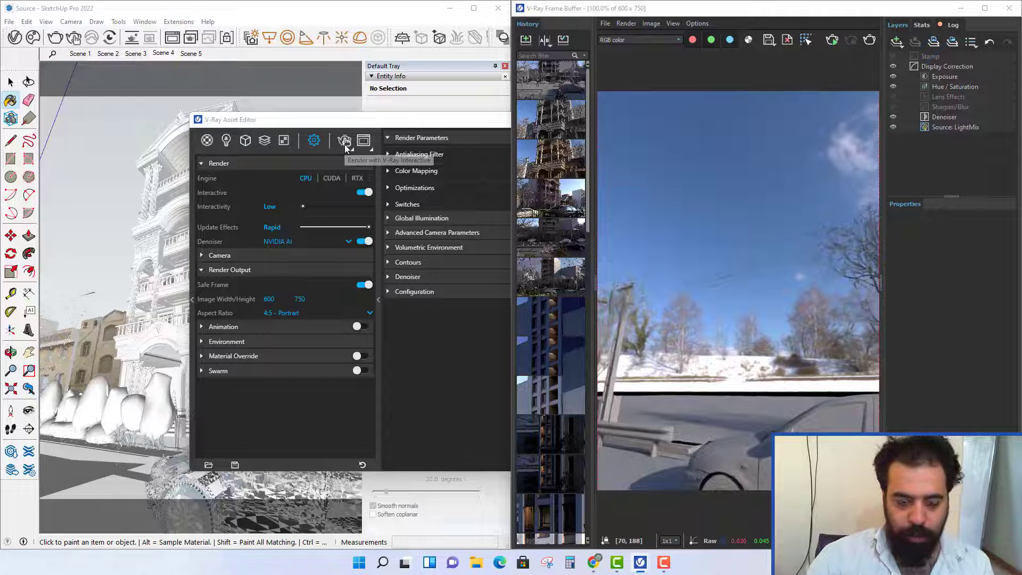
left_click(243, 358)
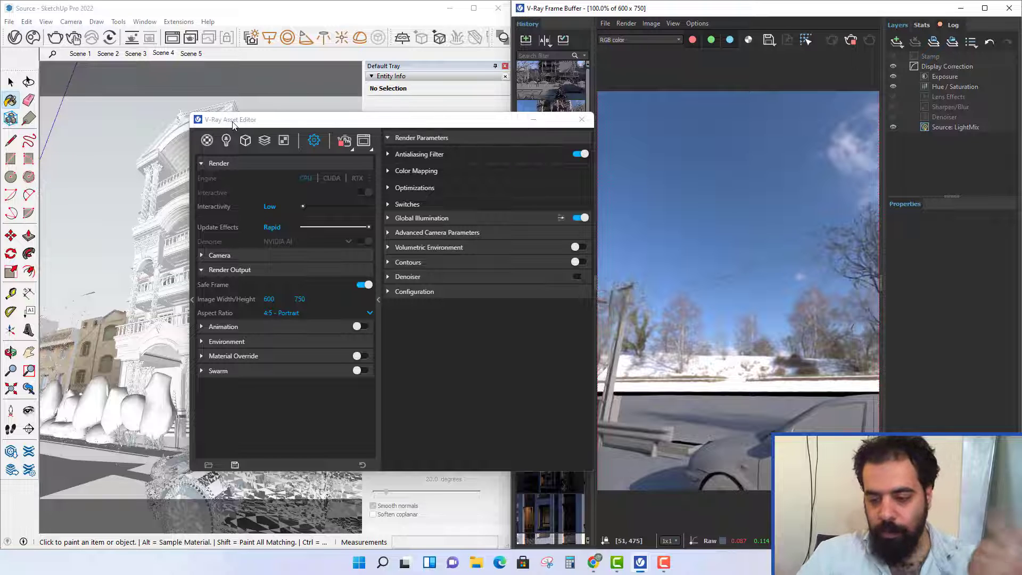
Step: Examine the new material's parameter groups, from Diffuse down to the Can be Overridden option
left_click(207, 141)
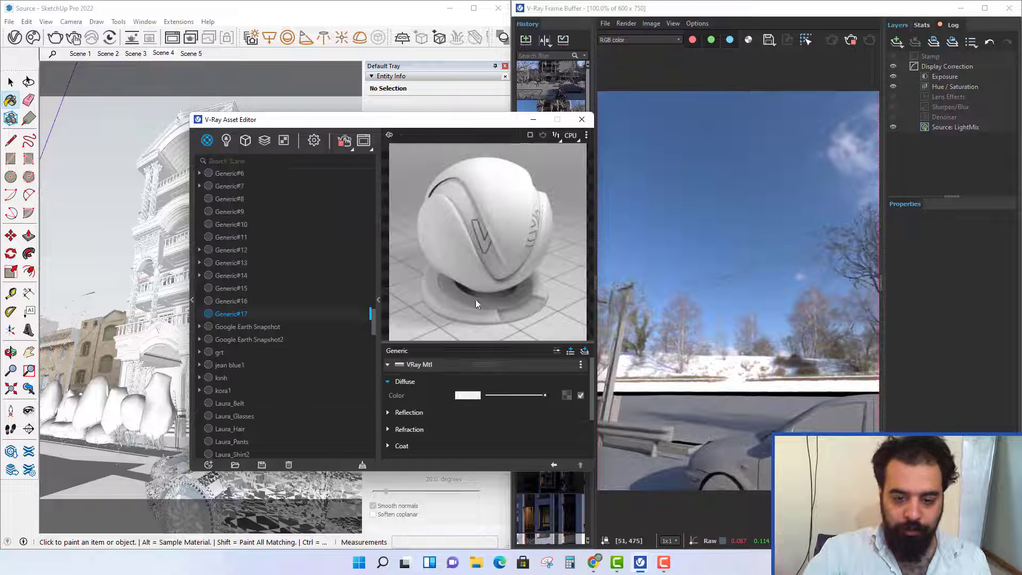
scroll(455, 415, "down", 3)
scroll(459, 411, "up", 3)
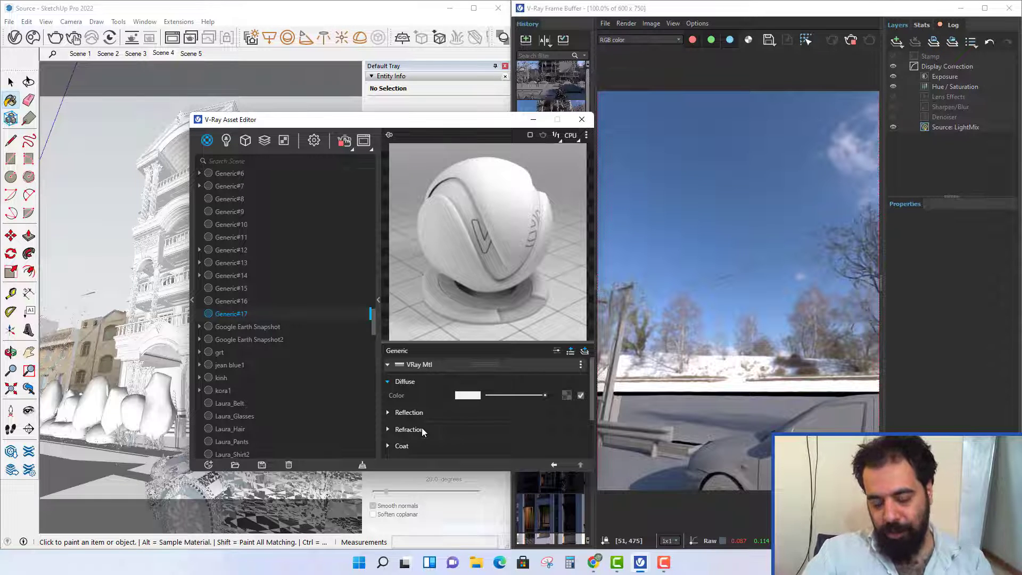
scroll(422, 428, "down", 2)
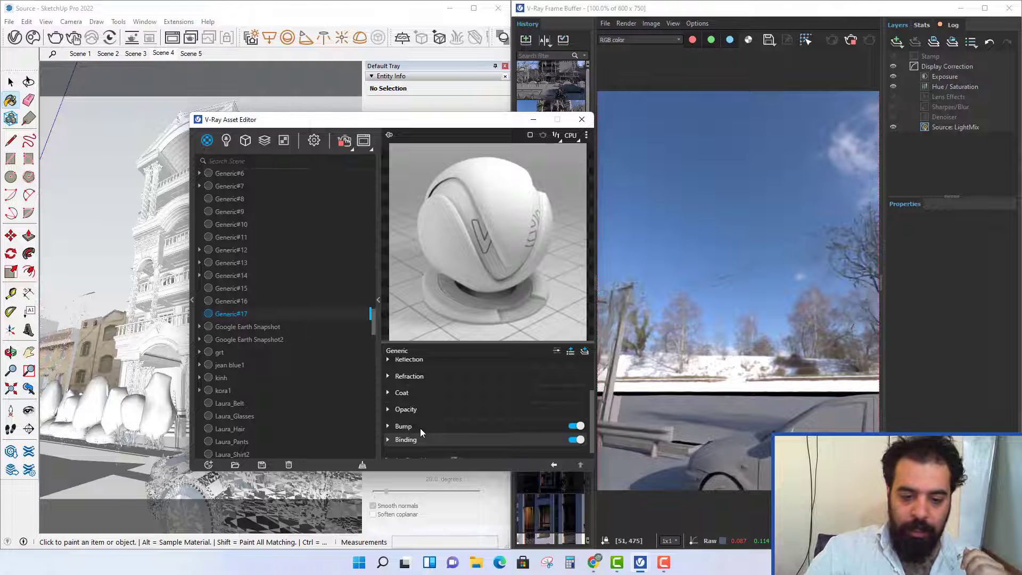
scroll(438, 409, "down", 1)
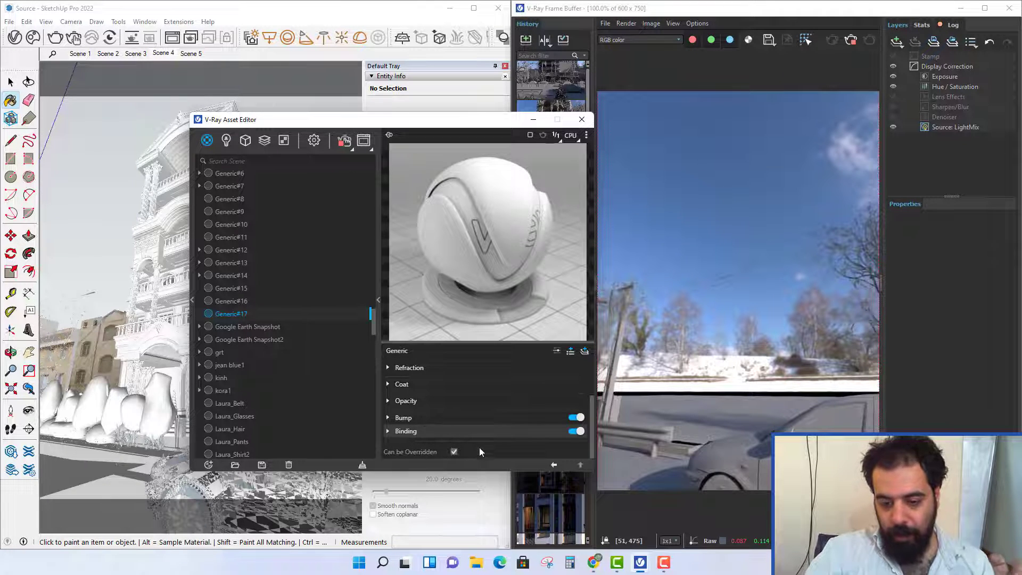
scroll(481, 445, "up", 3)
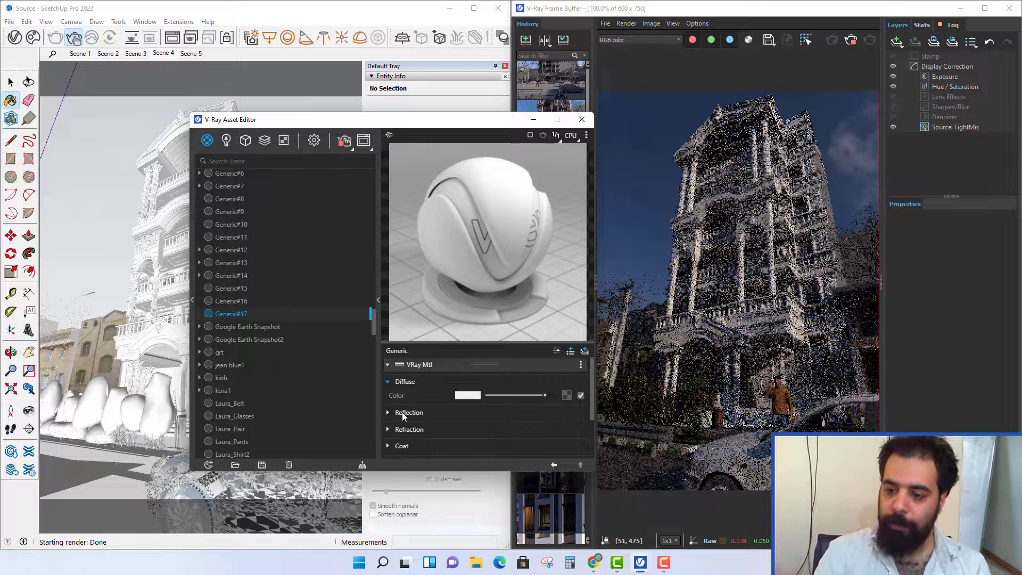
Step: Show the LightMix properties in the frame buffer and enable the Denoiser layer on the render
left_click(928, 295)
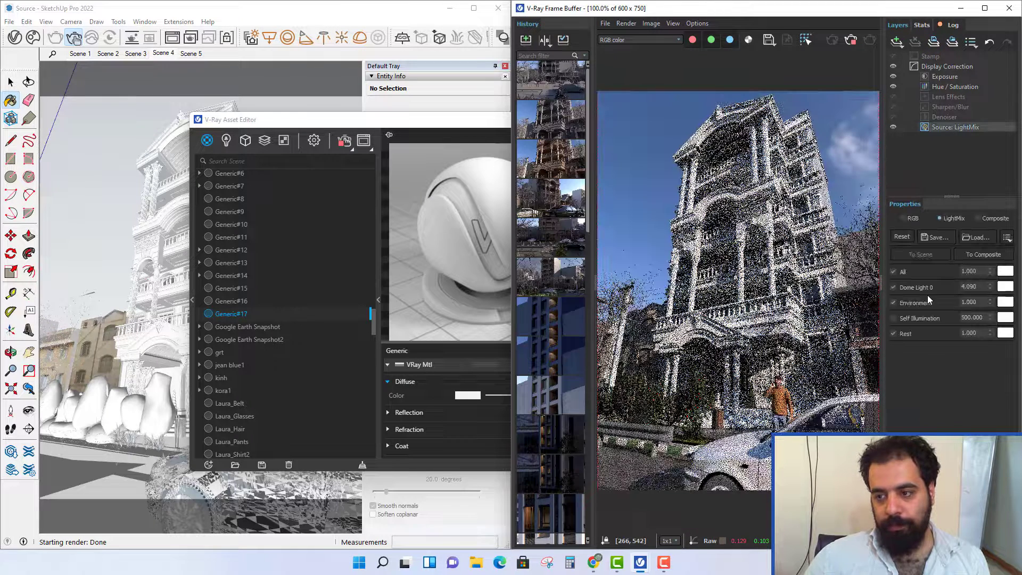
left_click(894, 118)
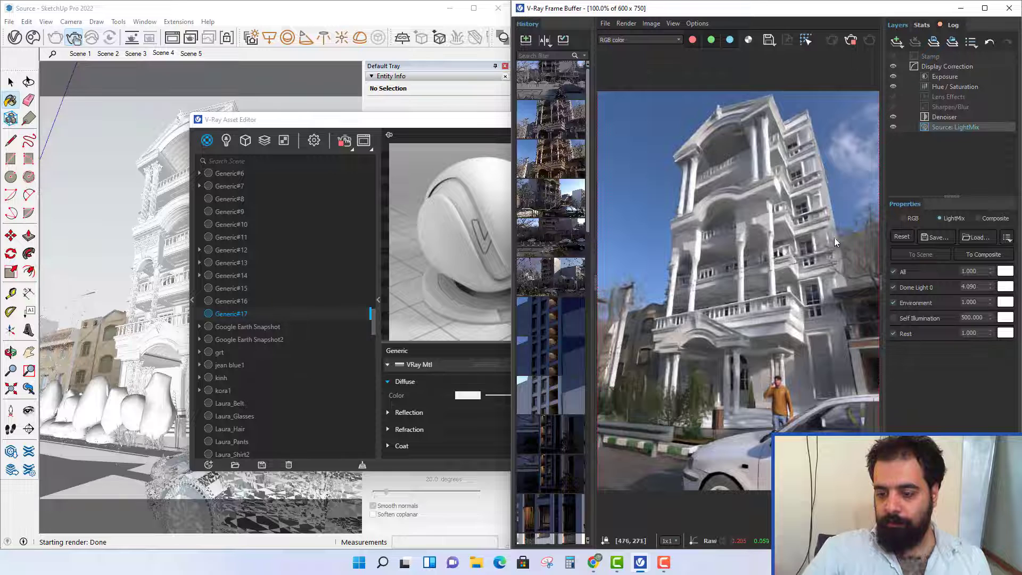
scroll(813, 247, "up", 1)
scroll(782, 232, "down", 1)
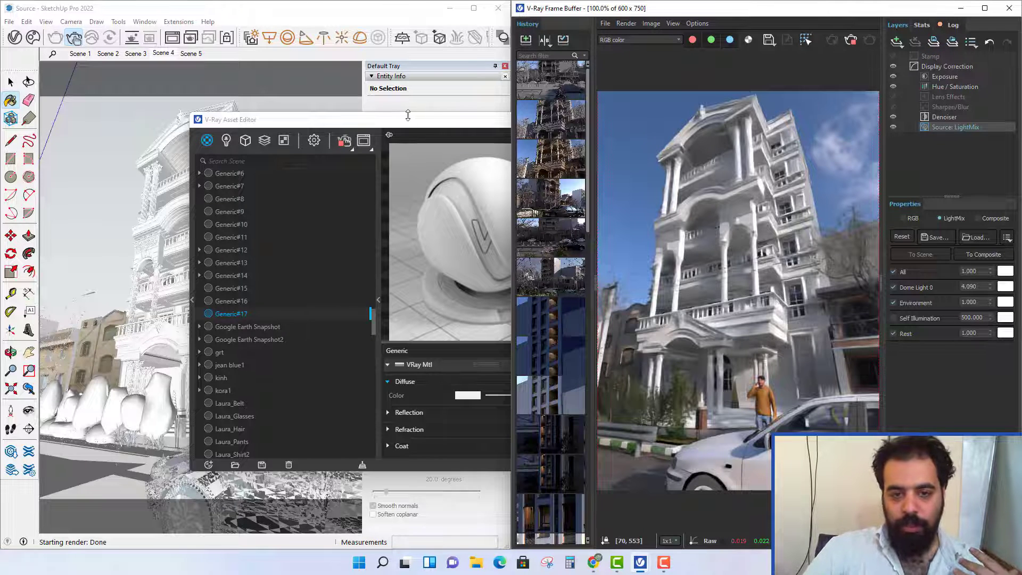
Step: Compare the building render with the Denoiser layer switched off and back on
left_click_drag(408, 115, 328, 106)
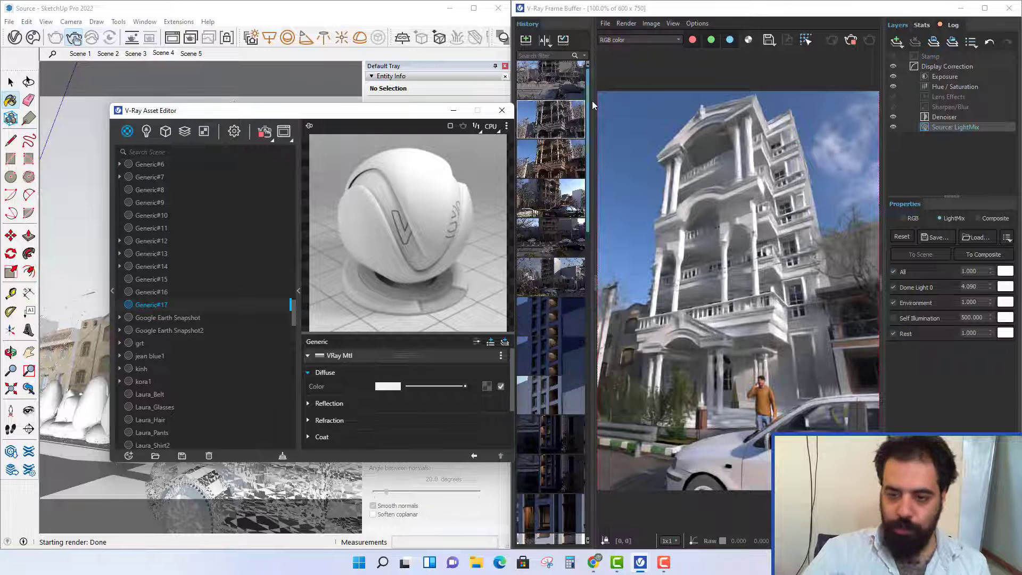
left_click(642, 288)
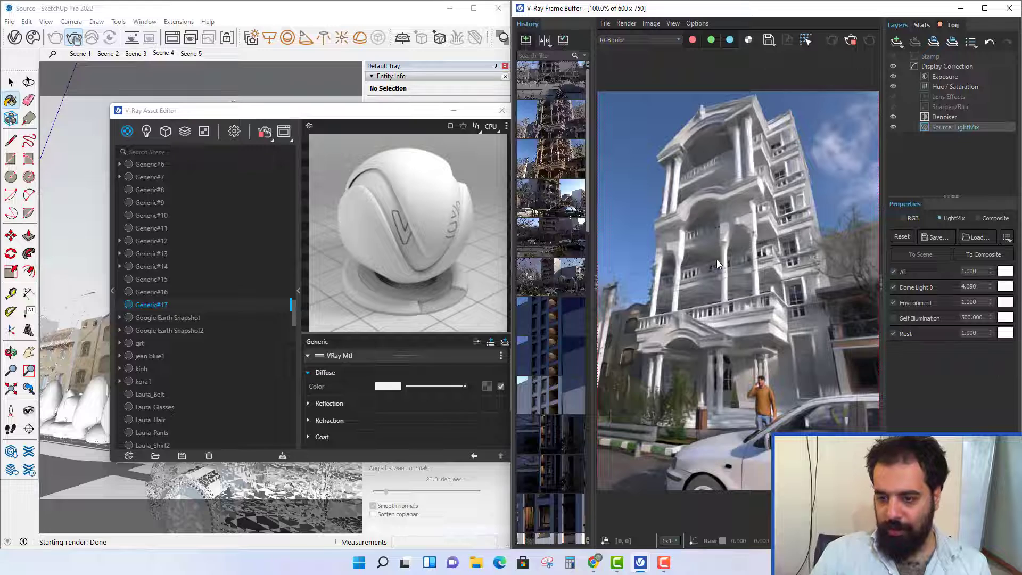
left_click(893, 117)
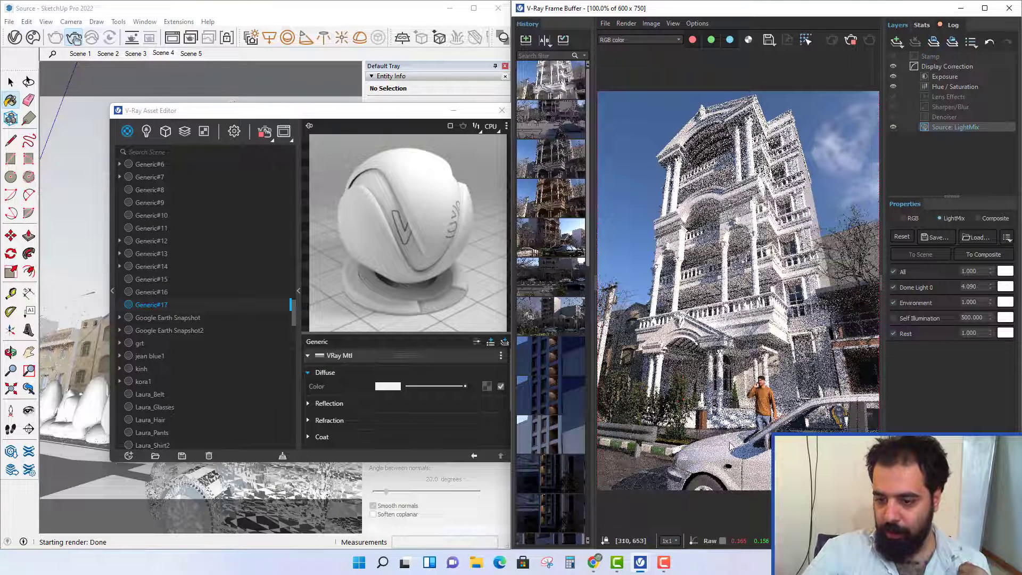
left_click(893, 117)
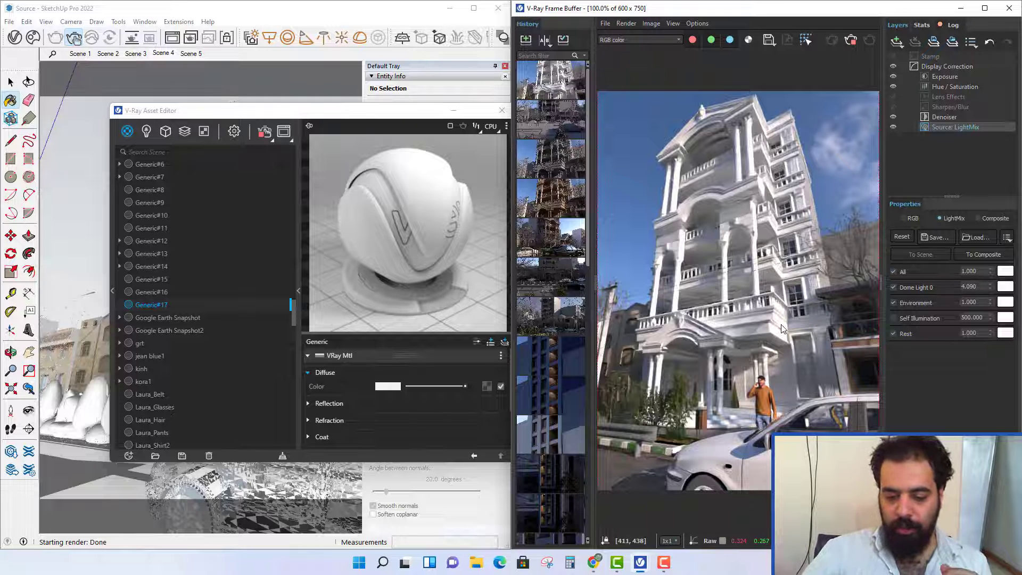
Step: Switch to Chrome, open the ghoori3d.ir home page and its courses page in new tabs, and look through the course list
left_click(594, 562)
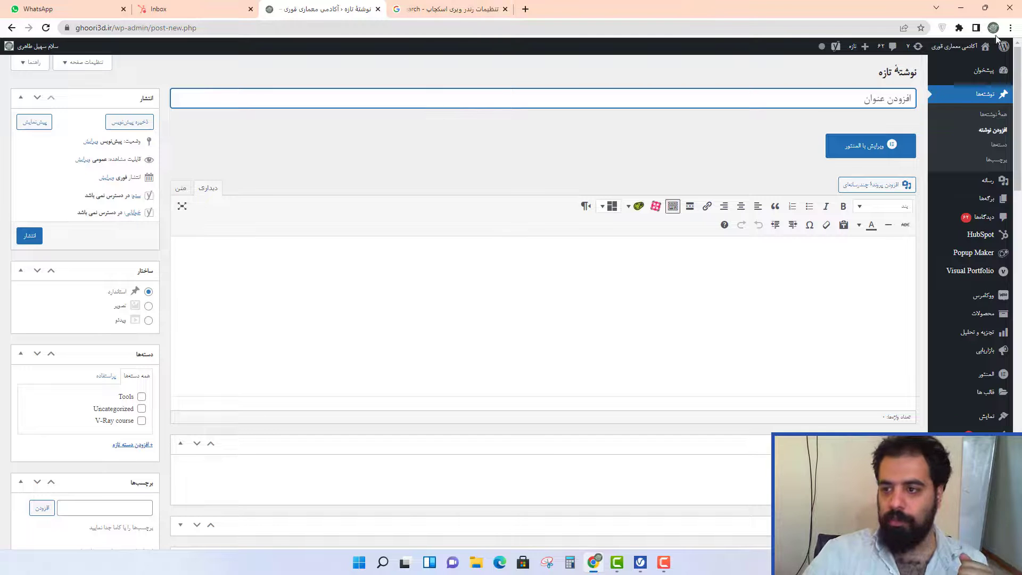
middle_click(977, 64)
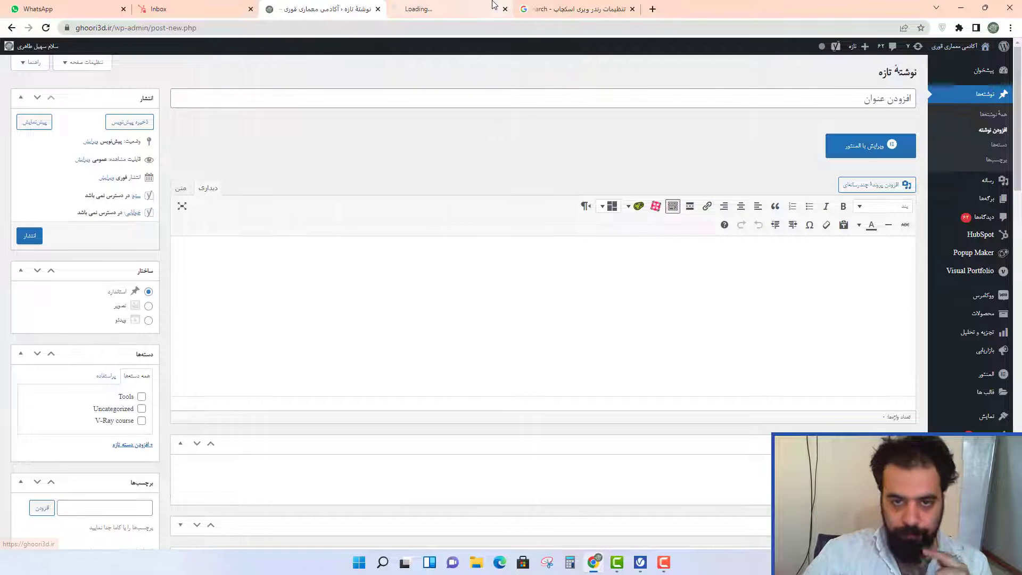
left_click(491, 6)
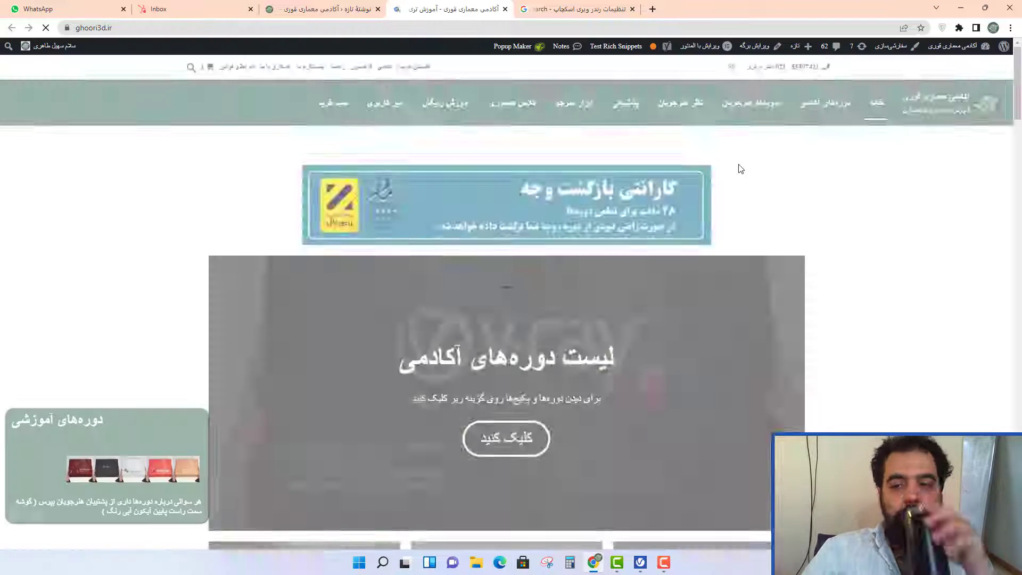
middle_click(824, 114)
left_click(578, 9)
scroll(467, 272, "down", 20)
scroll(467, 271, "up", 15)
Step: Open the sketchup-facade-3dmodel product page, enlarge the gallery render of the beige stone building, and return to V-Ray
left_click(345, 186)
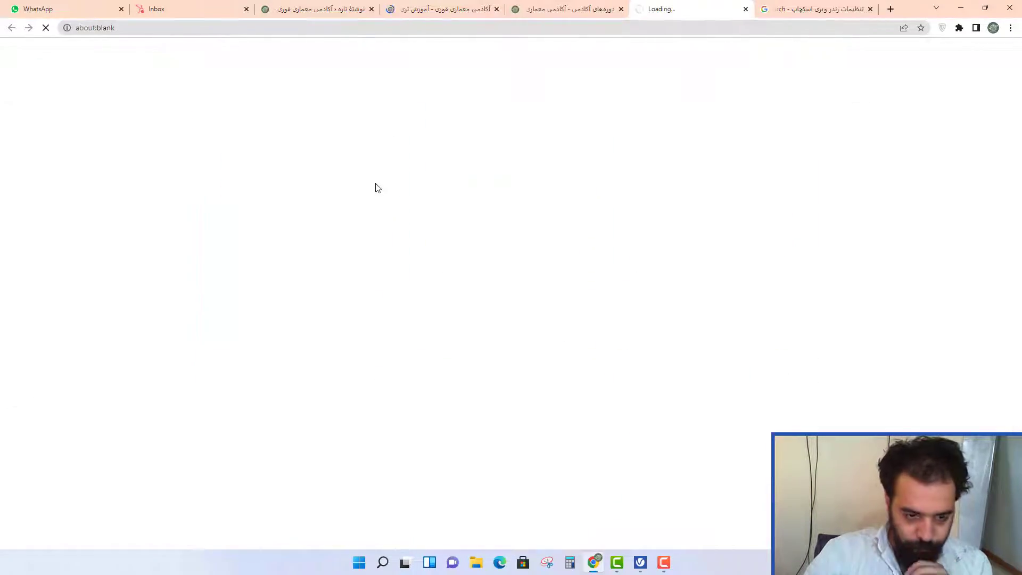
scroll(429, 258, "down", 7)
scroll(429, 257, "down", 5)
left_click(570, 9)
scroll(377, 313, "down", 5)
left_click(360, 359)
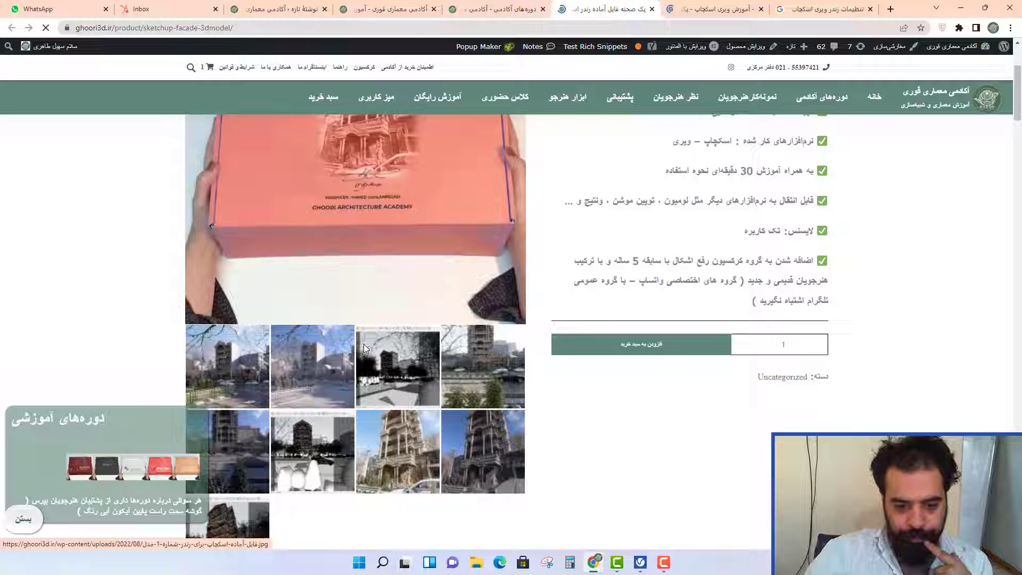
left_click(363, 344)
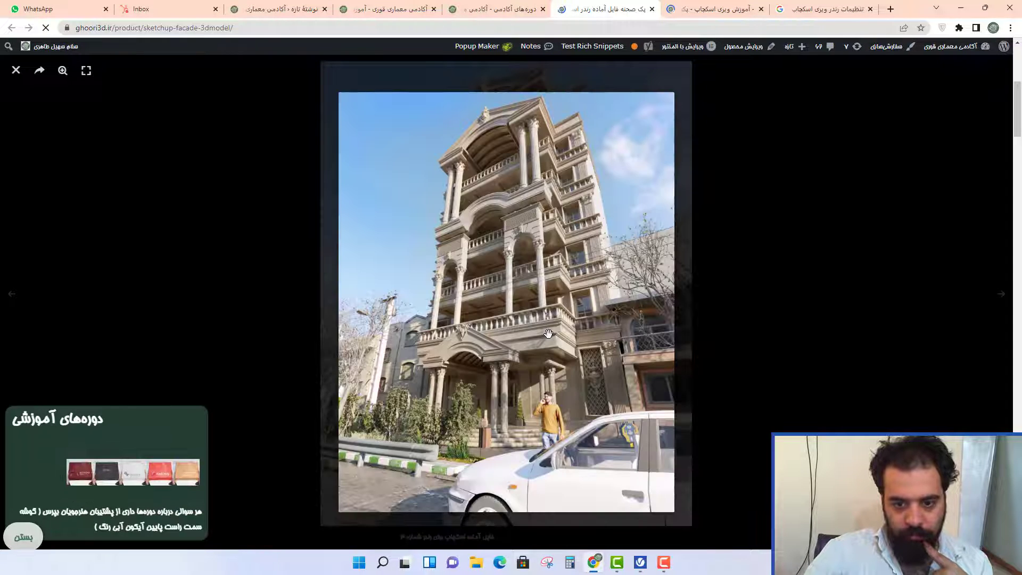
left_click(333, 336)
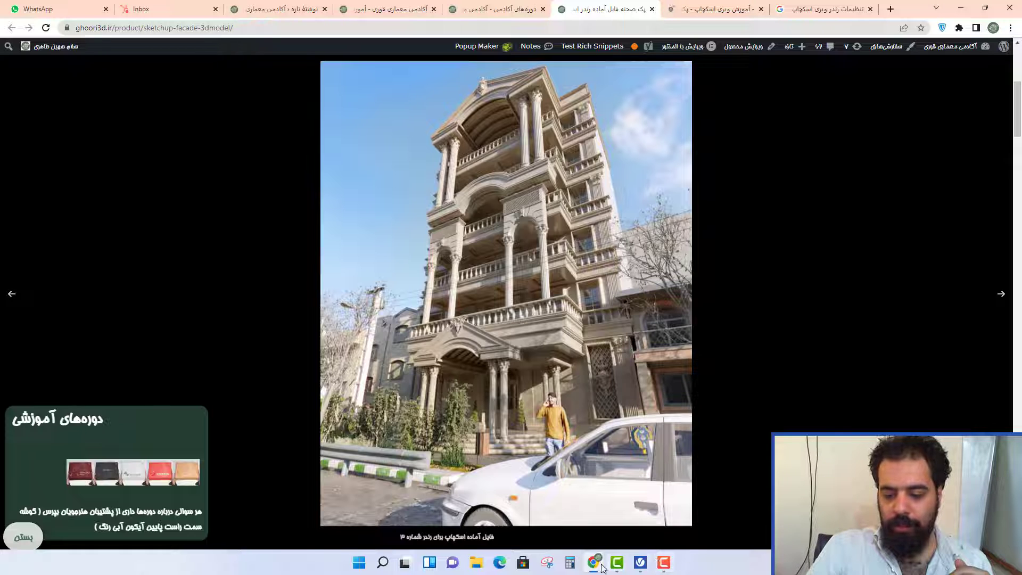
left_click(961, 7)
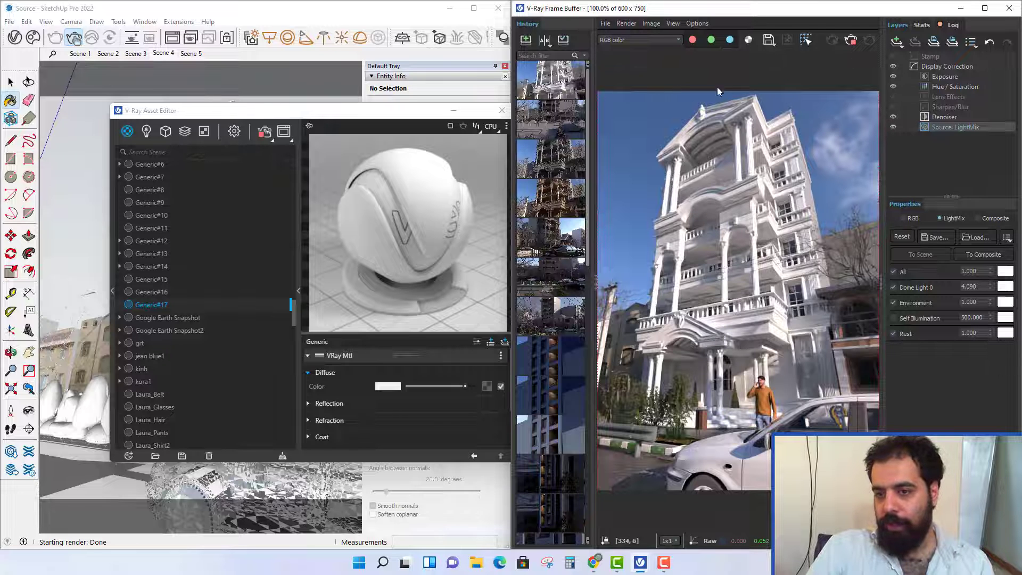
right_click(562, 85)
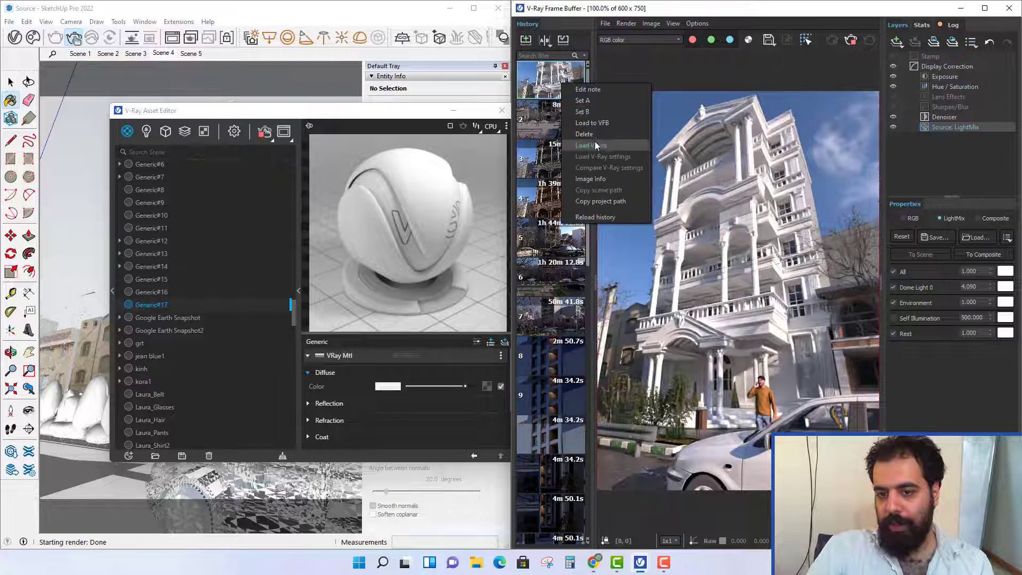
left_click(562, 74)
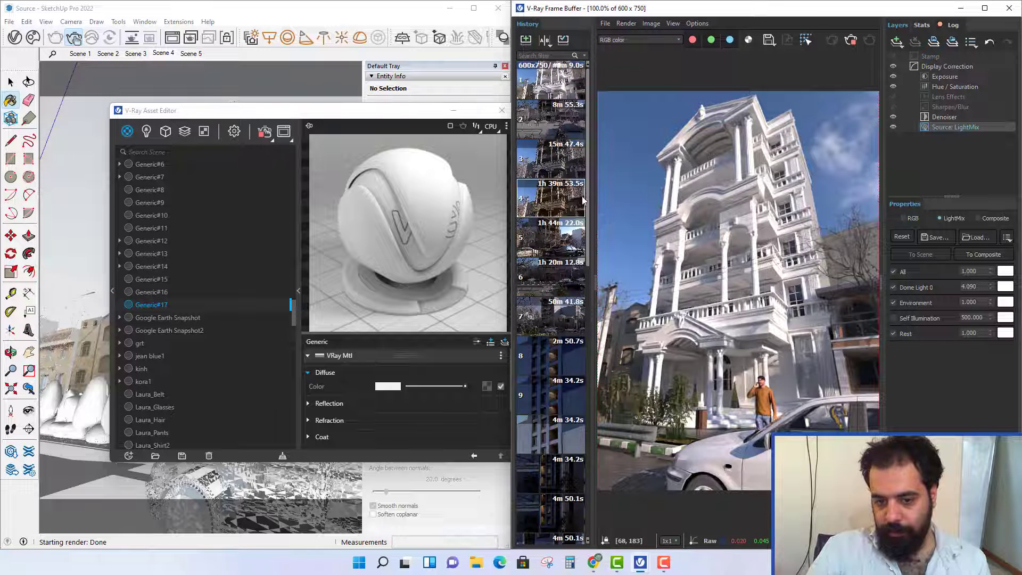
Step: Set the Generic#17 material's reflection color to full white and its metalness to 0.1
left_click(311, 403)
left_click_drag(409, 417, 476, 418)
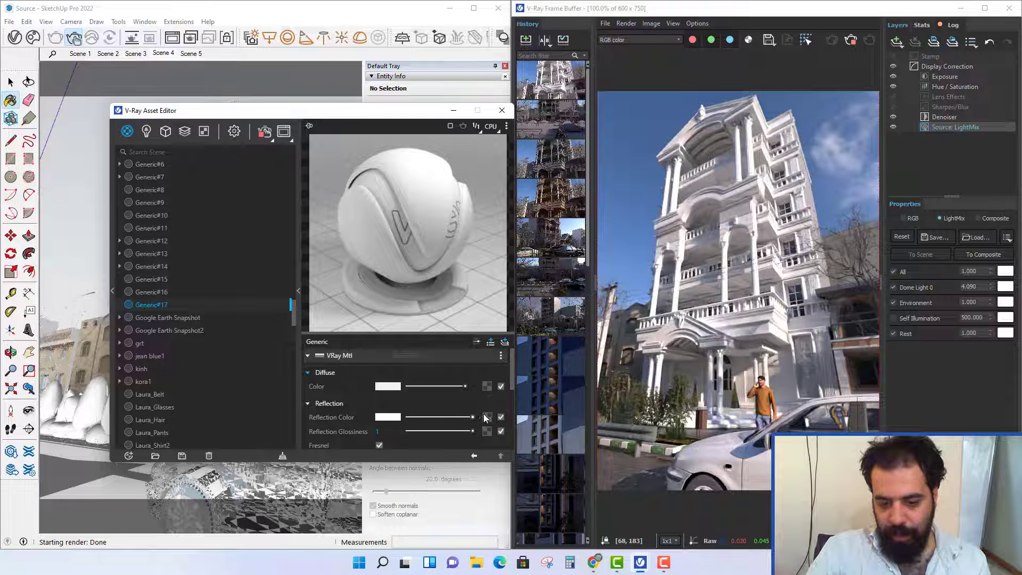
scroll(377, 365, "down", 2)
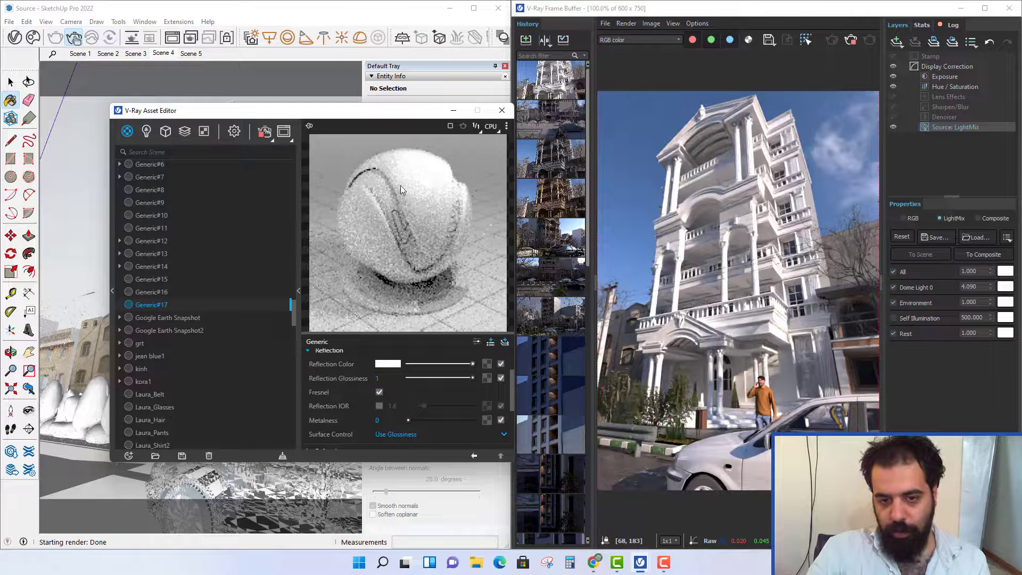
left_click_drag(384, 421, 347, 422)
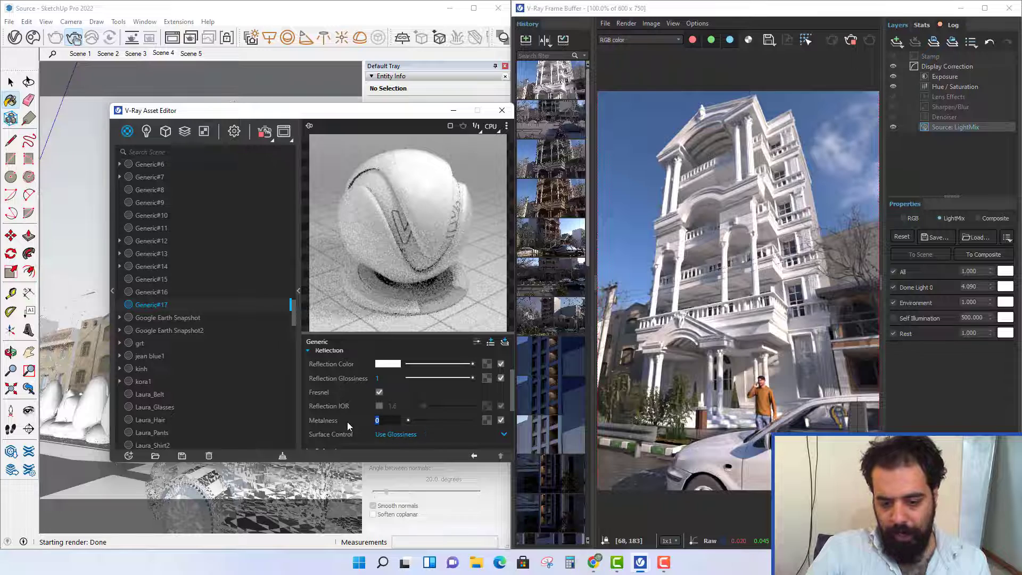
type("0.1")
key("Return")
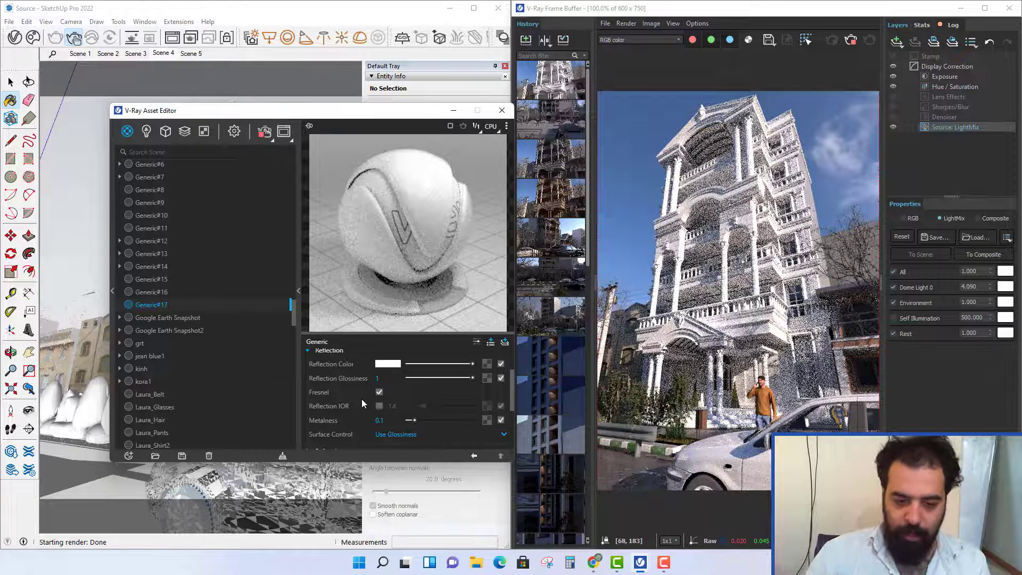
Step: Enable the material's separate Reflection IOR, set it to 1.8, and keep the reflection color at maximum
left_click(379, 406)
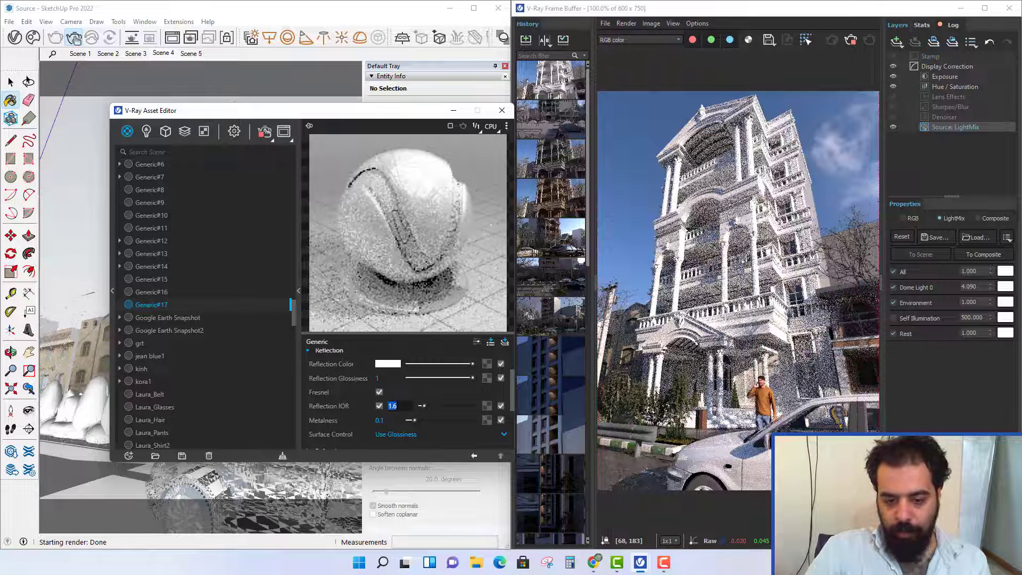
double_click(393, 405)
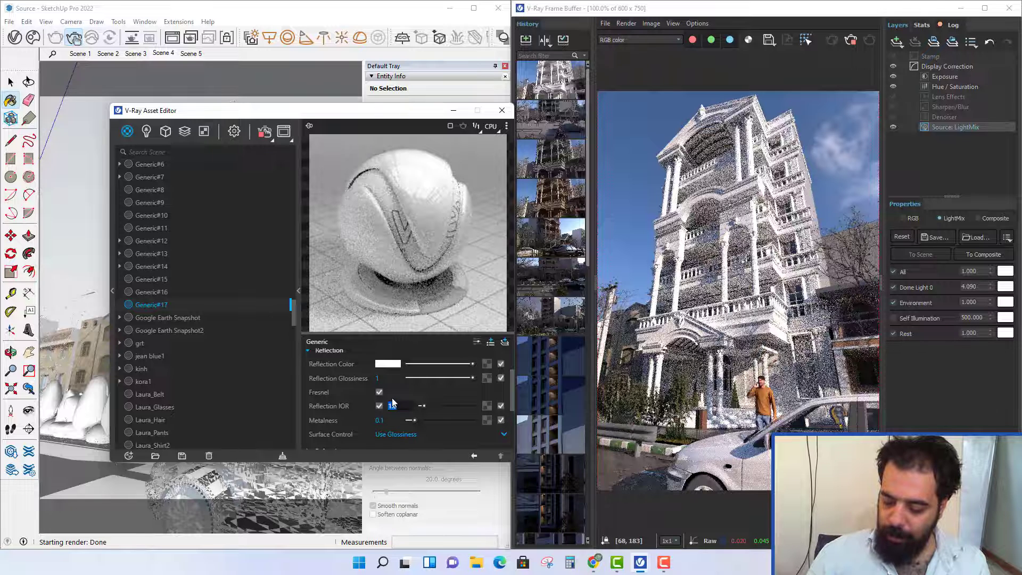
type("2")
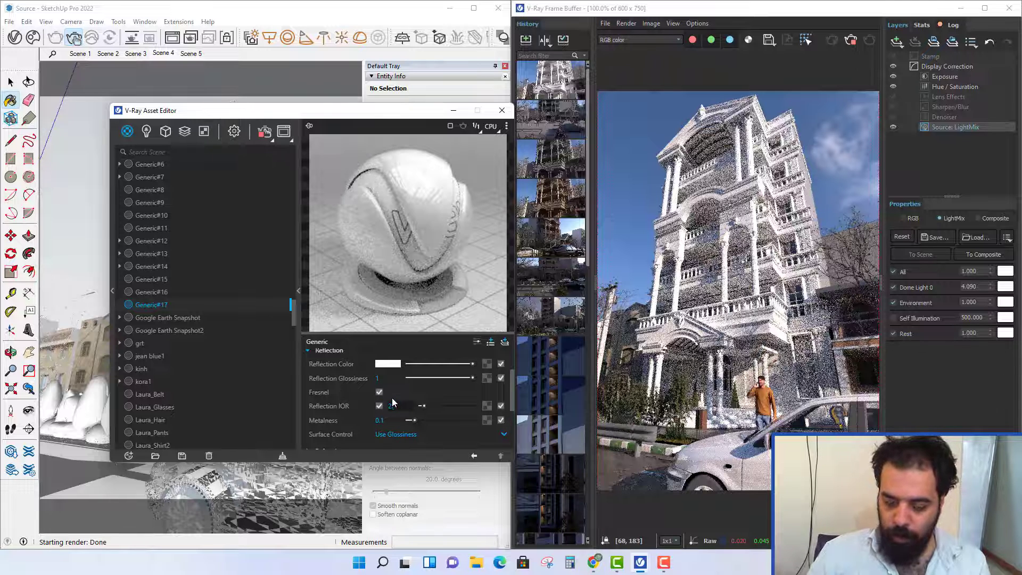
key("BackSpace")
type("1.8")
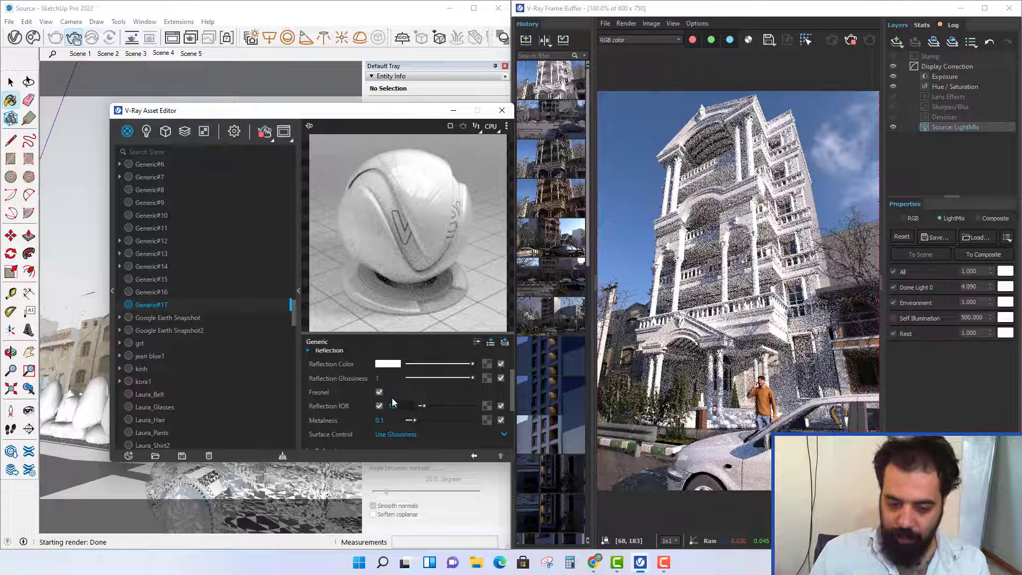
key("Return")
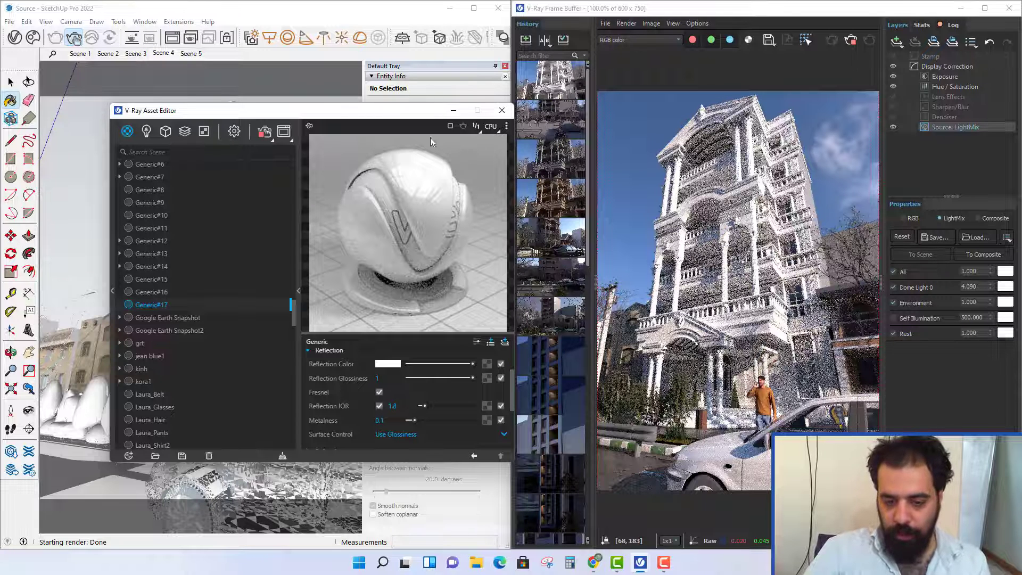
left_click_drag(472, 363, 494, 365)
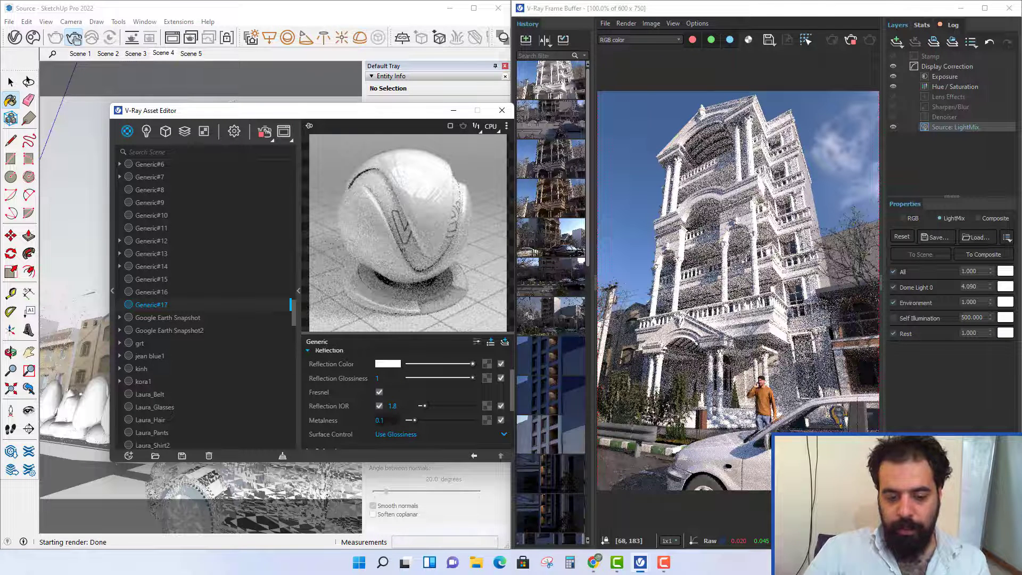
scroll(381, 411, "up", 3)
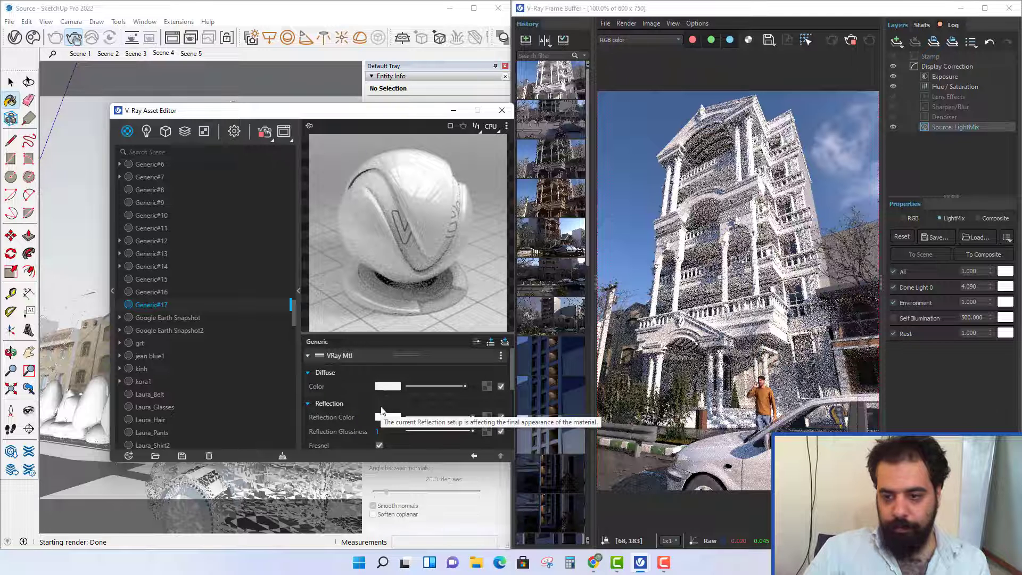
Step: Enable the Denoiser layer, inspect the reflective facade up close, and compare the render with denoising off and on
left_click(894, 117)
left_click(895, 117)
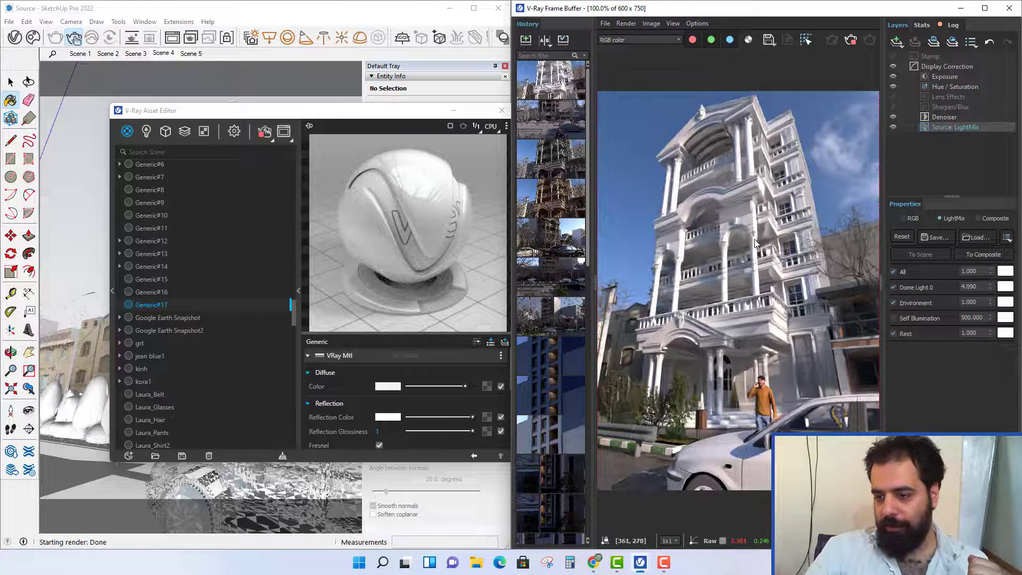
scroll(723, 181, "up", 1)
scroll(723, 181, "down", 1)
scroll(723, 180, "up", 1)
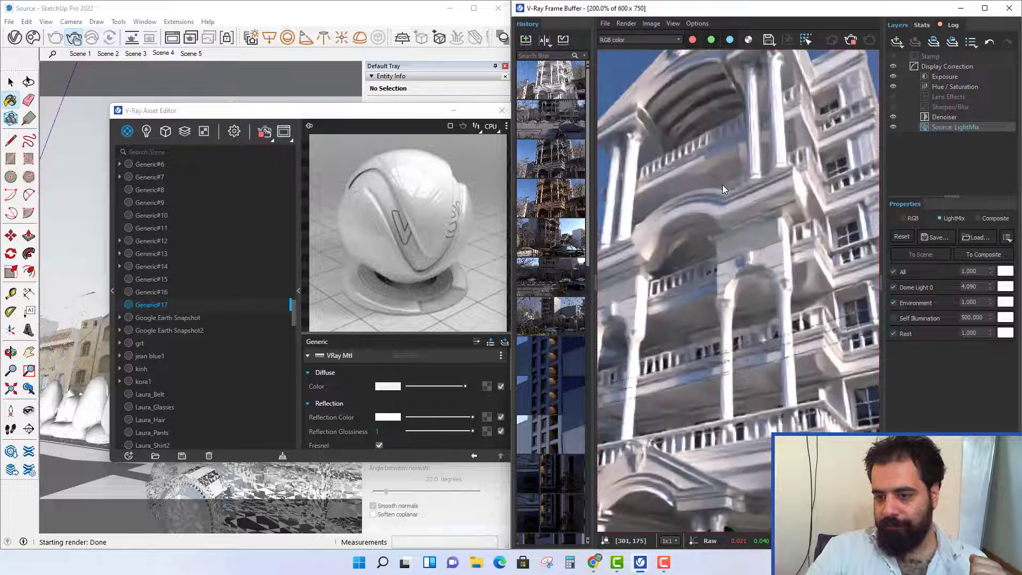
scroll(723, 184, "down", 2)
scroll(723, 184, "up", 1)
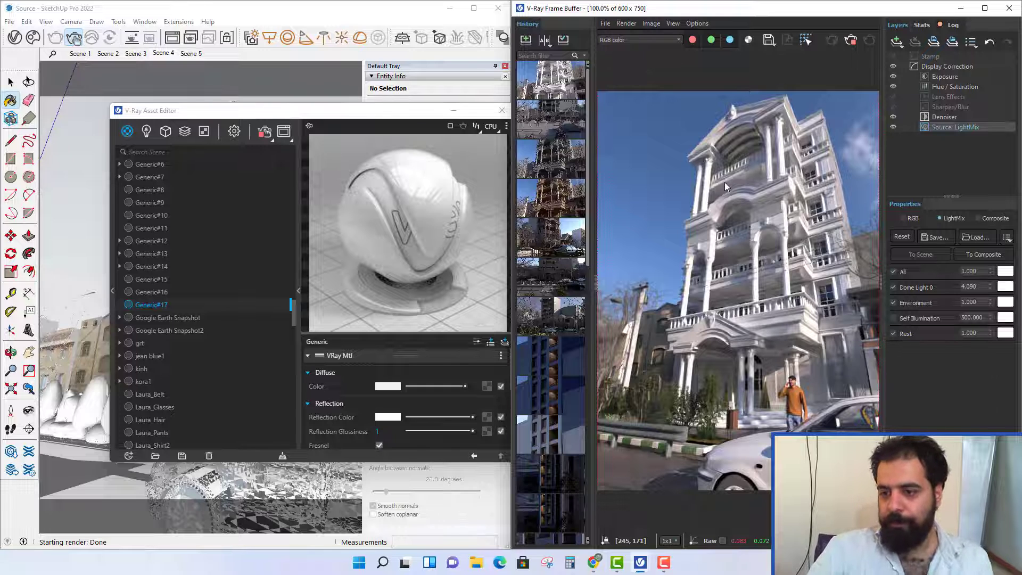
left_click(892, 117)
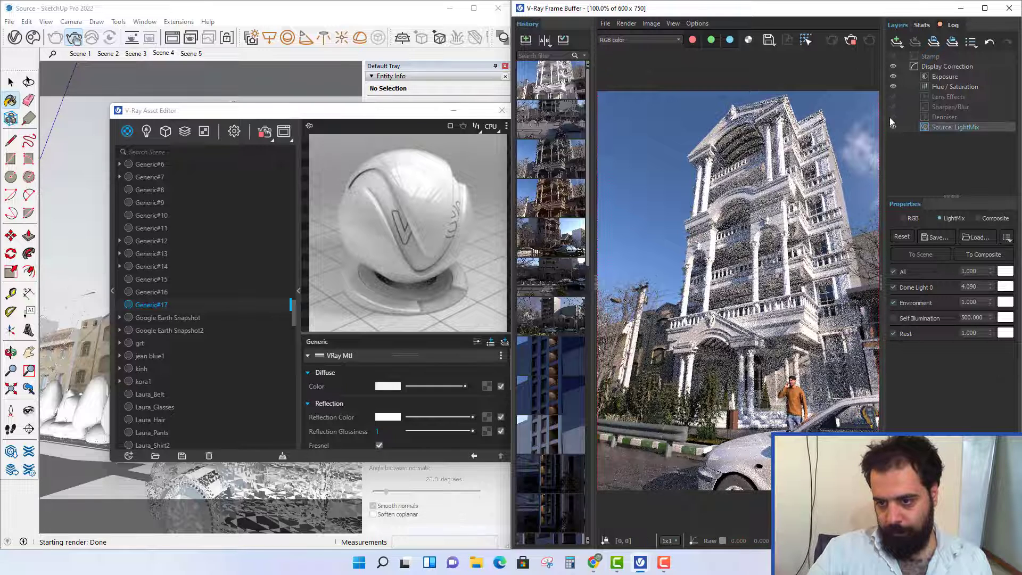
left_click(892, 117)
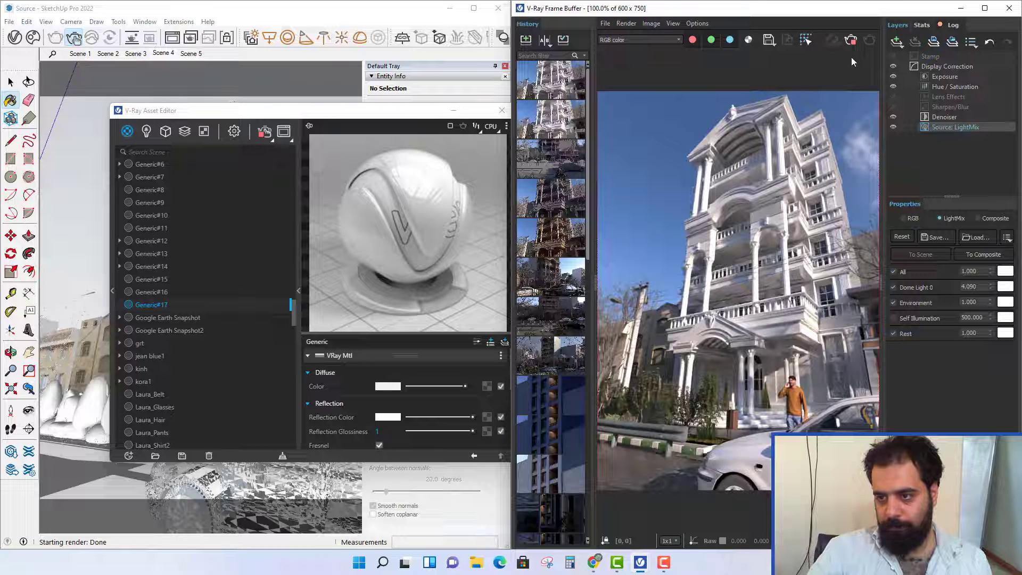
Step: Compare the two newest history renders as A and B, sliding the divider across the building
left_click(534, 86)
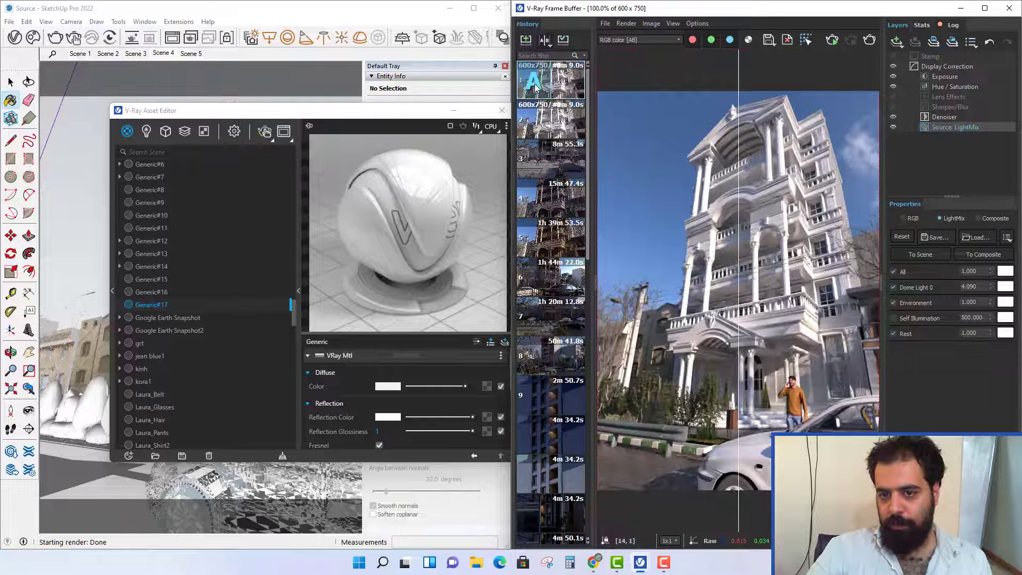
left_click(568, 120)
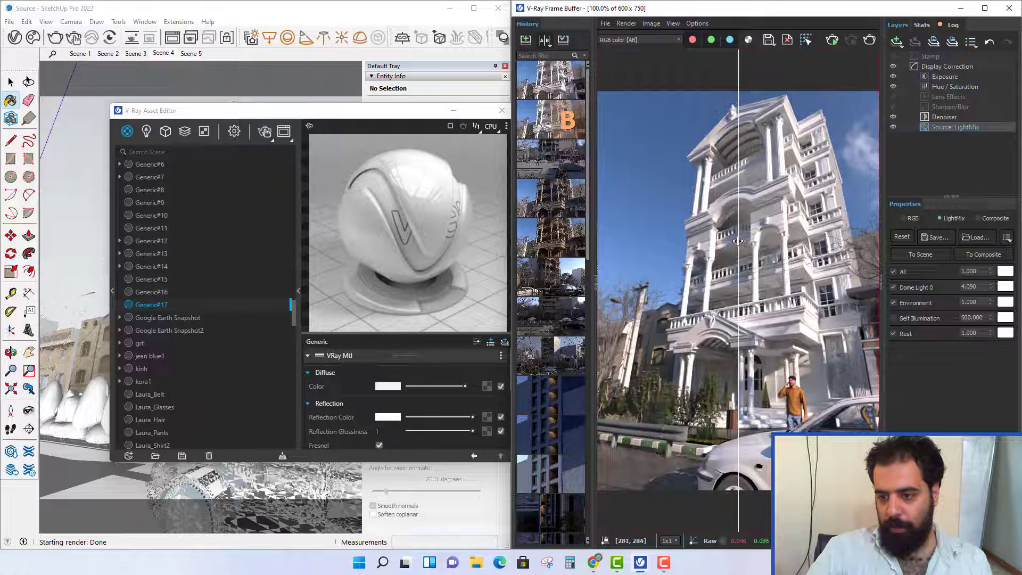
left_click_drag(738, 241, 516, 265)
scroll(759, 266, "up", 1)
scroll(698, 269, "down", 1)
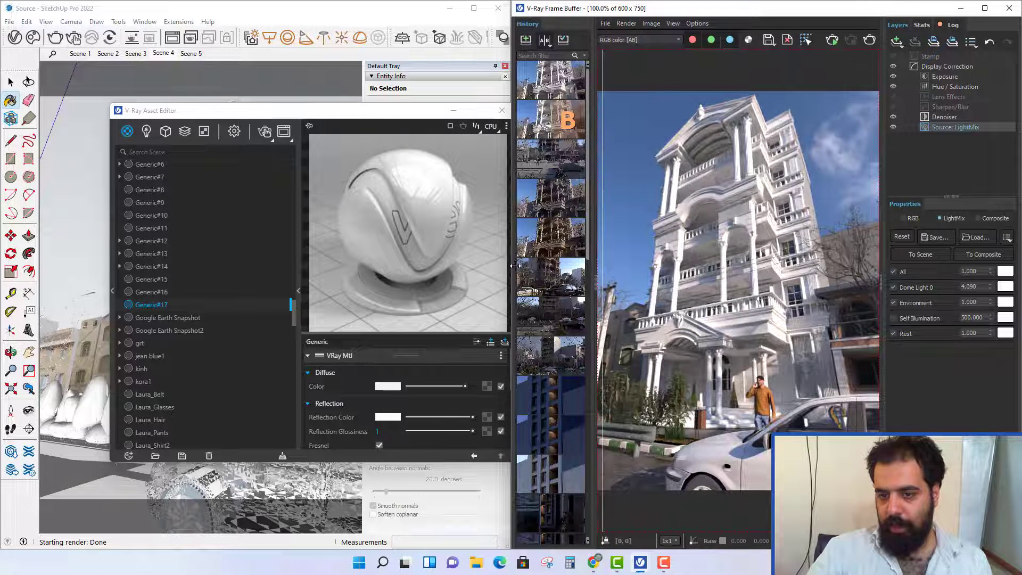
Step: Examine the building model's facade, switching to Scene 1 for a close view of its upper floors
left_click(453, 110)
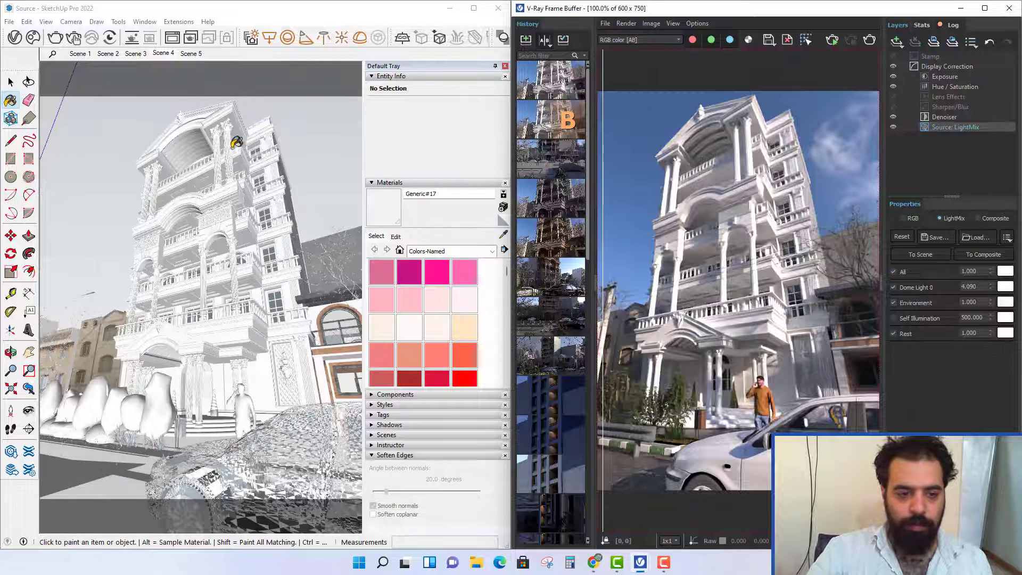
left_click(189, 138)
key("space")
scroll(229, 161, "up", 5)
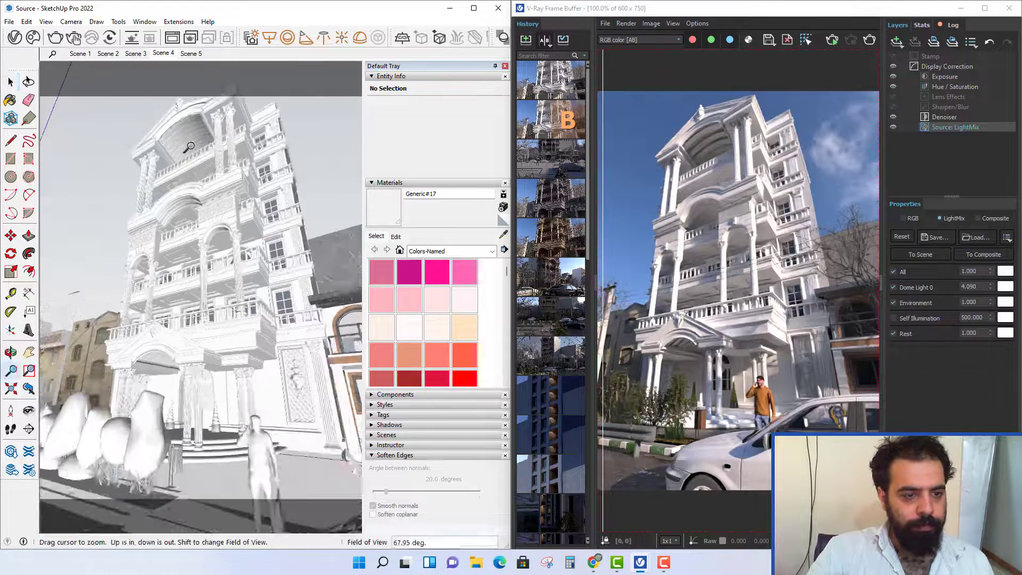
scroll(232, 163, "down", 5)
left_click(163, 53)
left_click(80, 53)
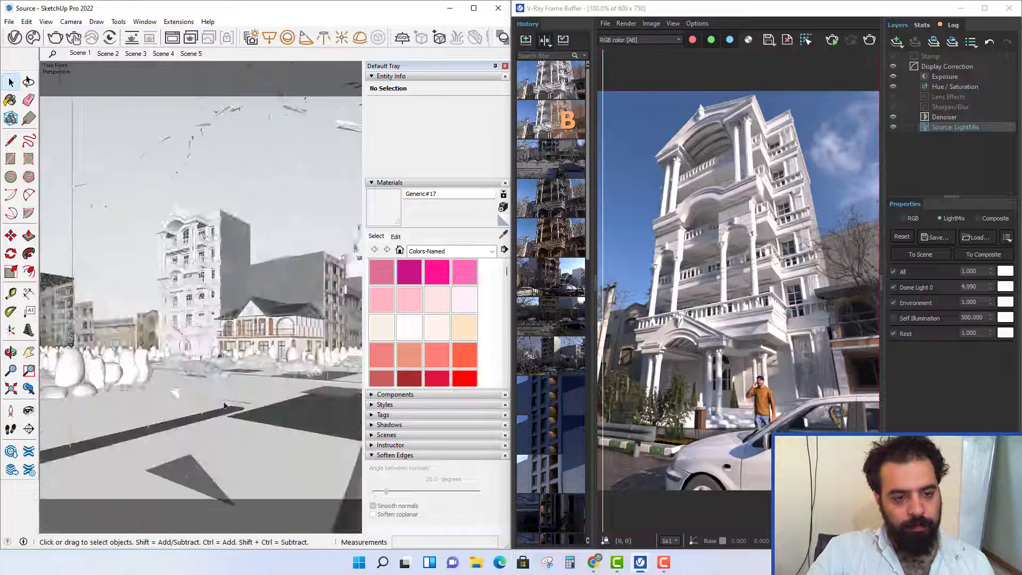
scroll(213, 394, "up", 4)
mouse_move(205, 367)
middle_mouse_down("shift")
mouse_move(192, 397)
mouse_move(234, 346)
middle_mouse_up("shift")
scroll(234, 239, "up", 5)
mouse_move(235, 213)
middle_mouse_down("shift")
mouse_move(229, 240)
mouse_move(266, 197)
mouse_move(258, 313)
mouse_move(270, 262)
mouse_move(273, 297)
mouse_move(201, 315)
mouse_move(224, 303)
middle_mouse_up("shift")
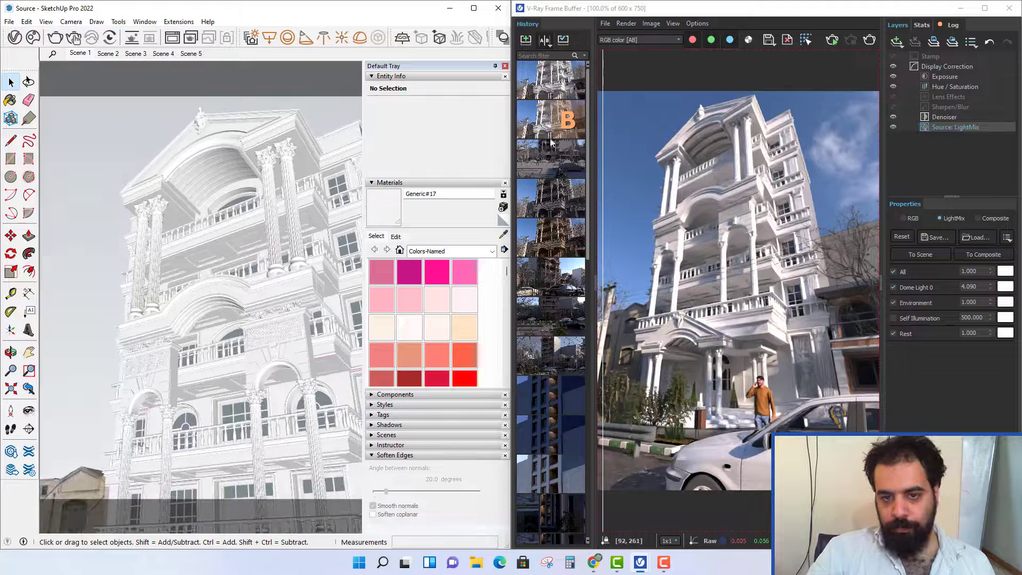
Step: Reopen the material settings of Generic#17 and lower its reflection color to black
left_click(15, 37)
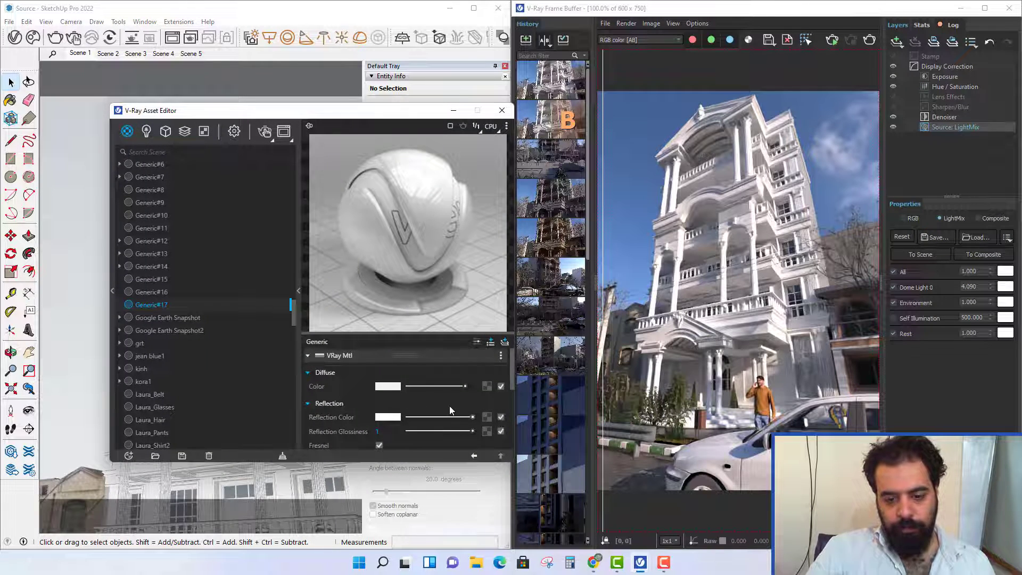
left_click_drag(472, 417, 400, 417)
scroll(399, 417, "down", 1)
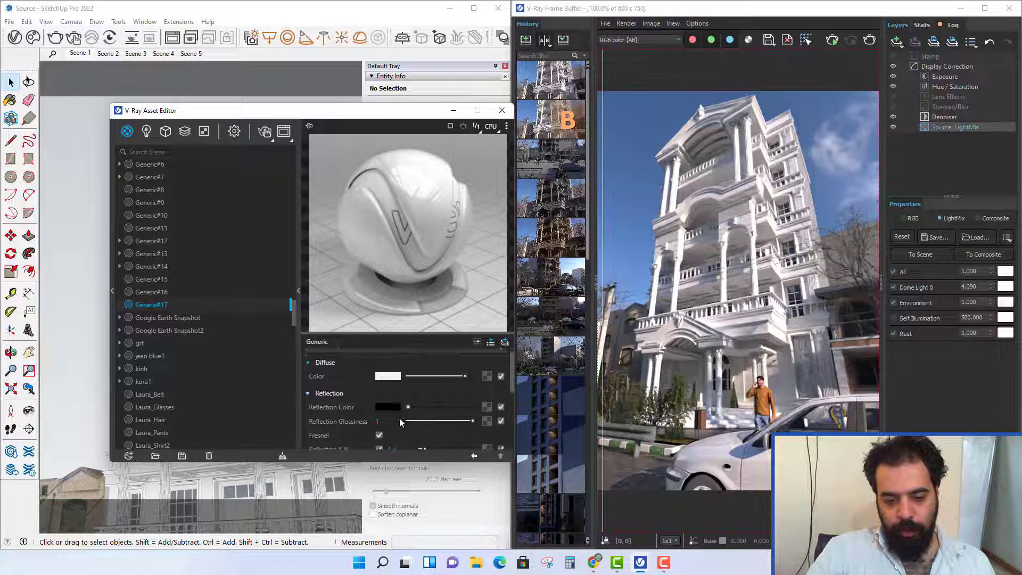
Step: Compare the two newest history renders as A and B, moving the divider across a close view of the side balconies
scroll(400, 417, "down", 4)
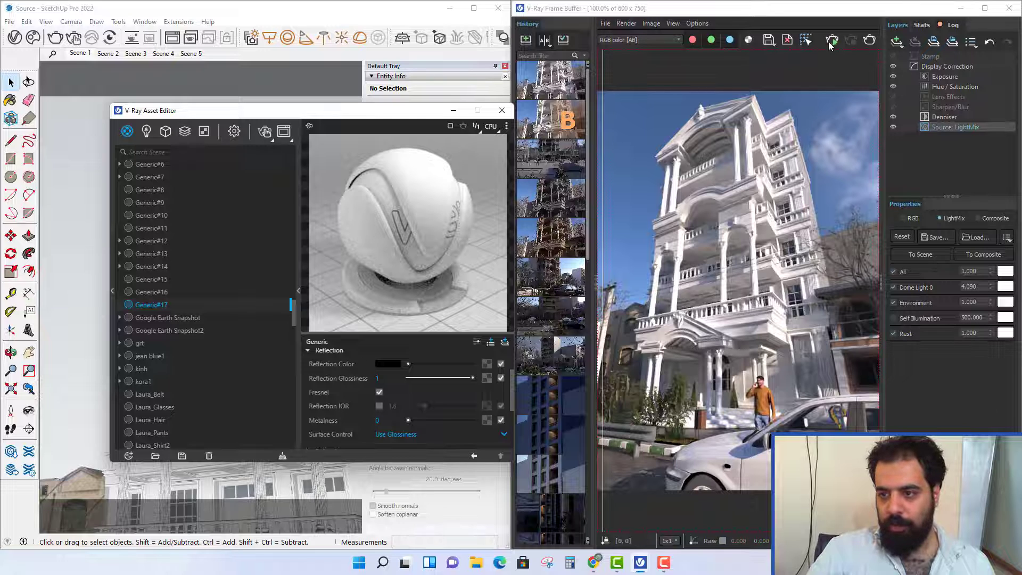
left_click(538, 83)
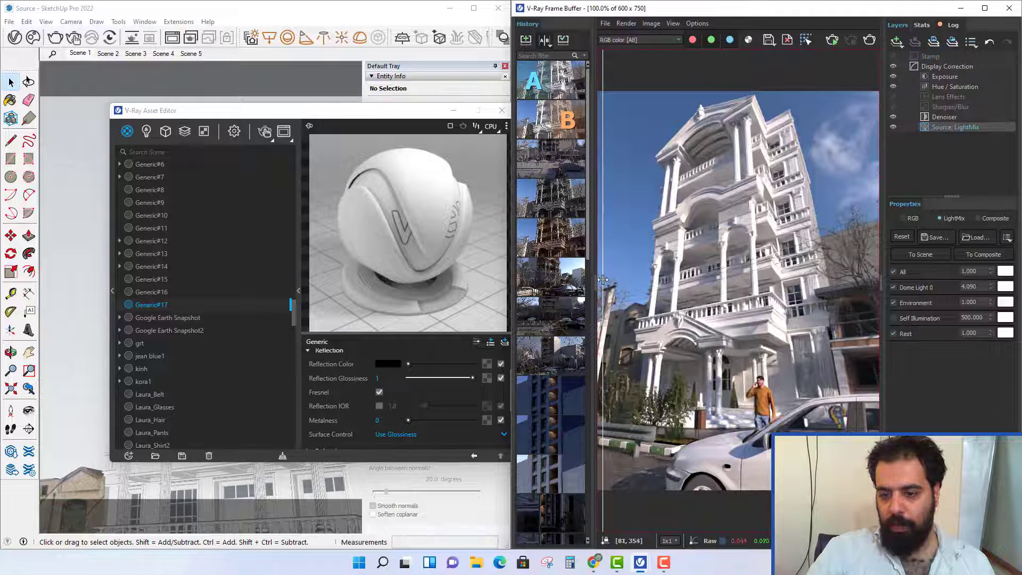
left_click_drag(604, 287, 685, 277)
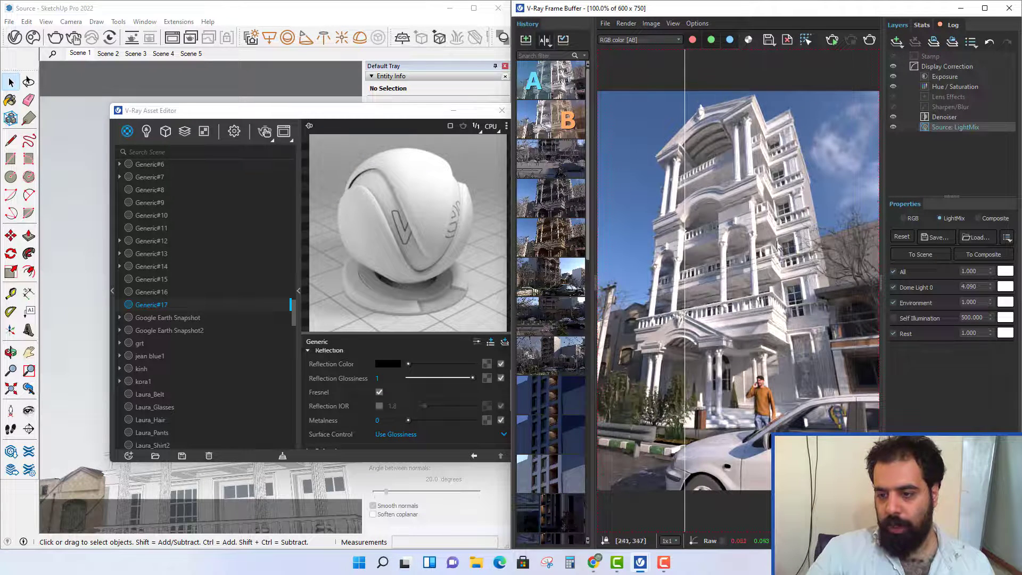
scroll(827, 193, "up", 1)
middle_click_drag(809, 243, 651, 231)
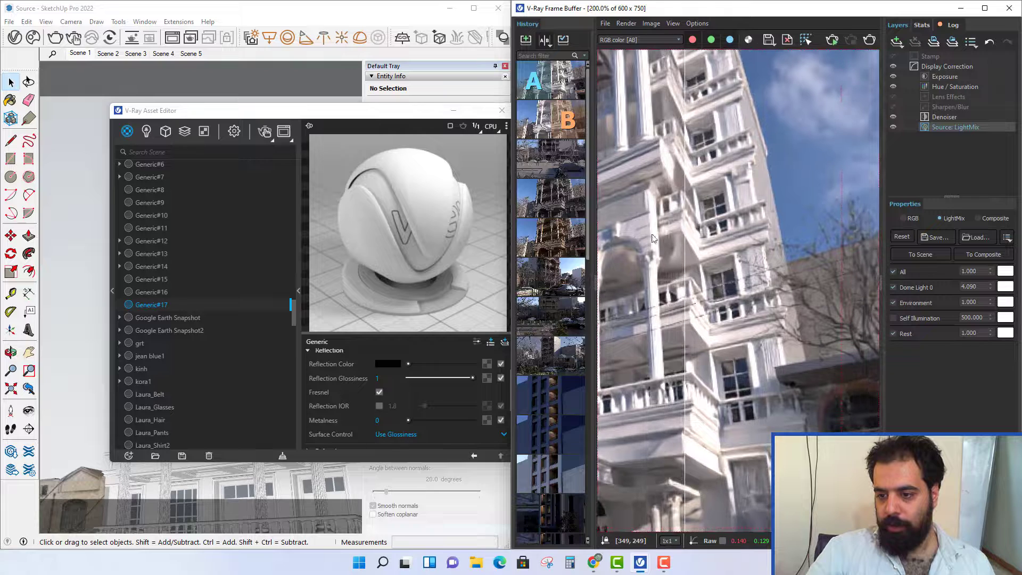
left_click_drag(651, 230, 760, 231)
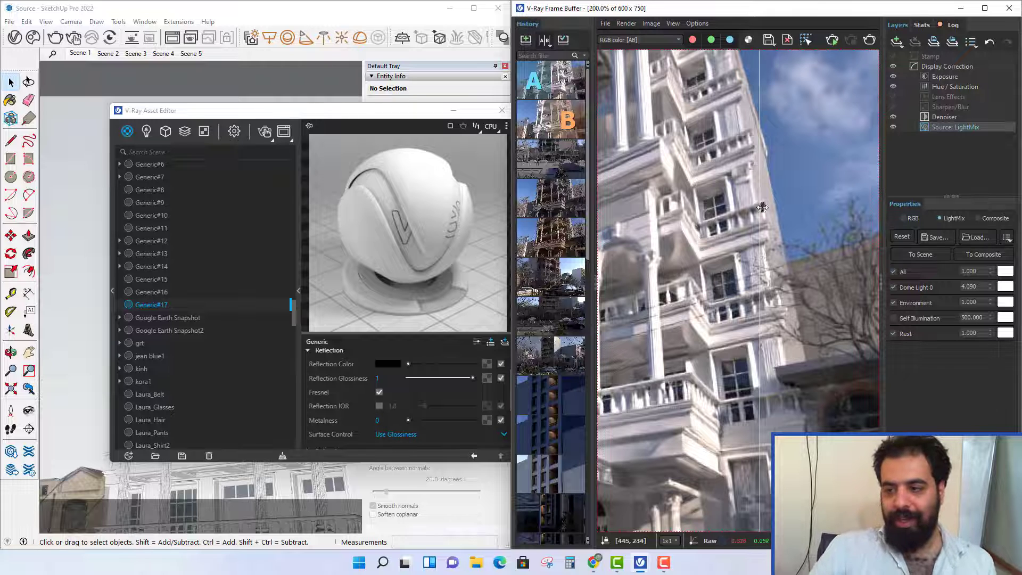
Step: Switch denoising off and on to compare the A/B renders, moving the divider back across the building
left_click(893, 117)
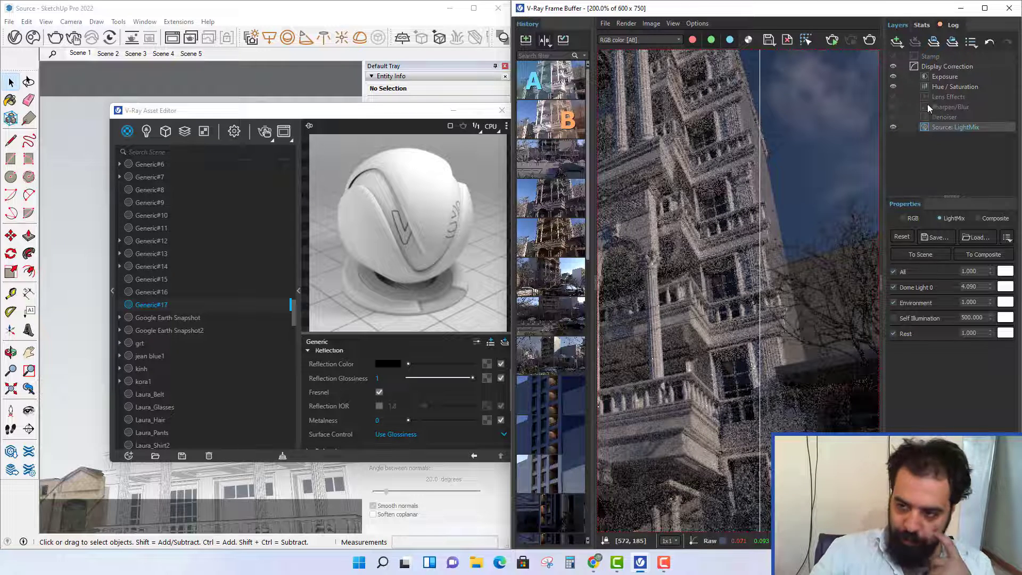
left_click(893, 116)
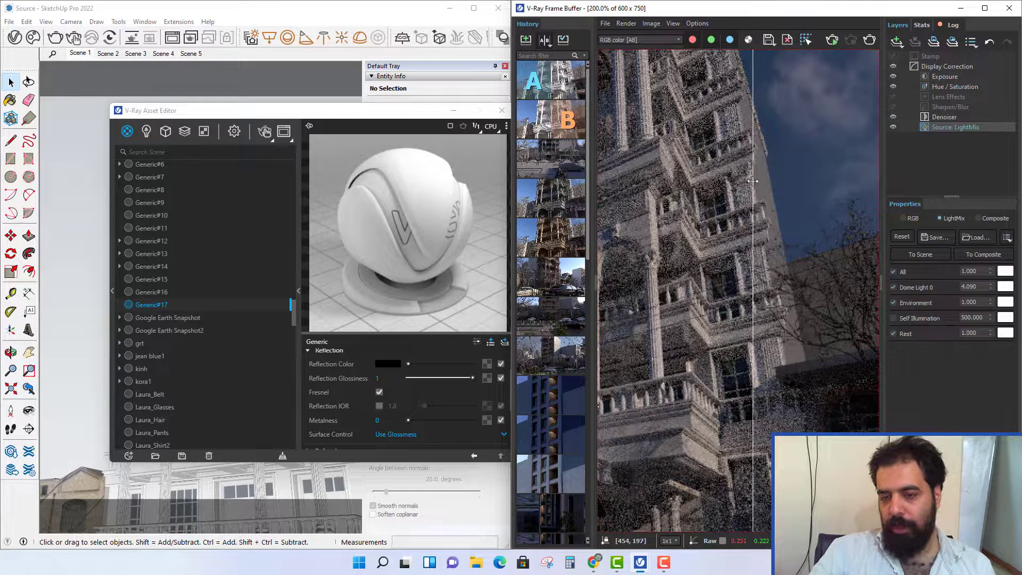
left_click(944, 117)
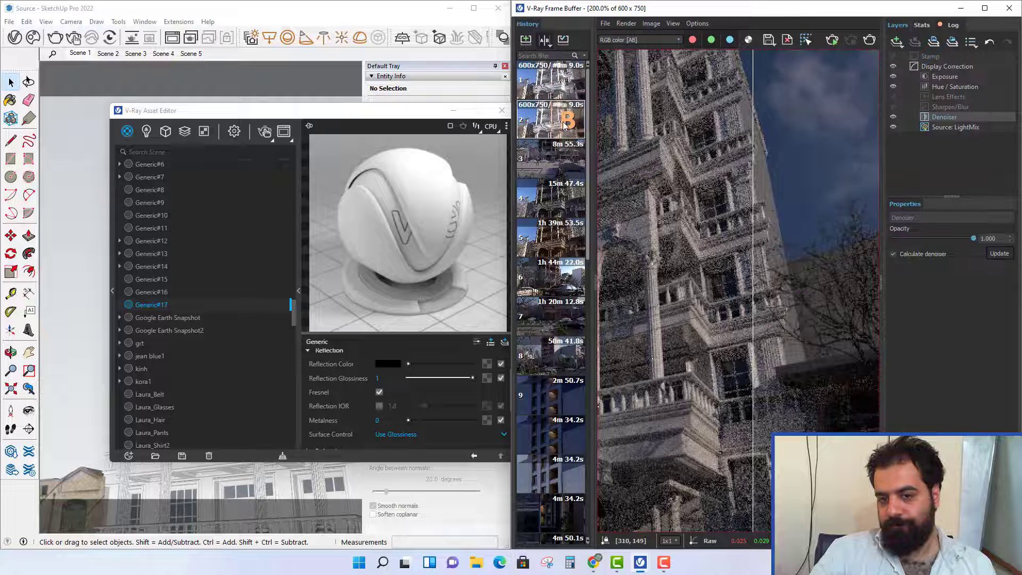
scroll(743, 181, "down", 3)
scroll(747, 205, "up", 2)
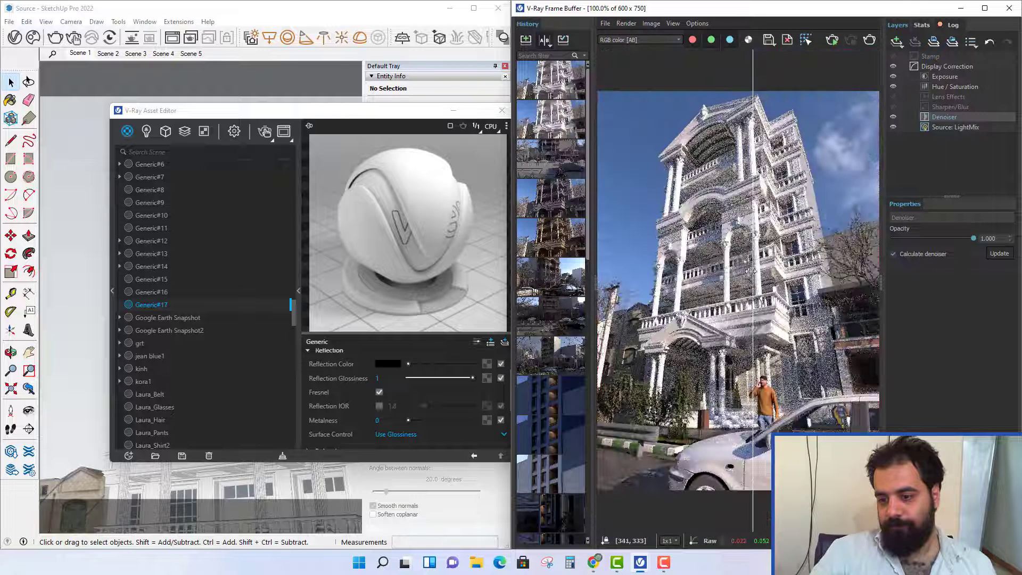
left_click_drag(752, 238, 684, 240)
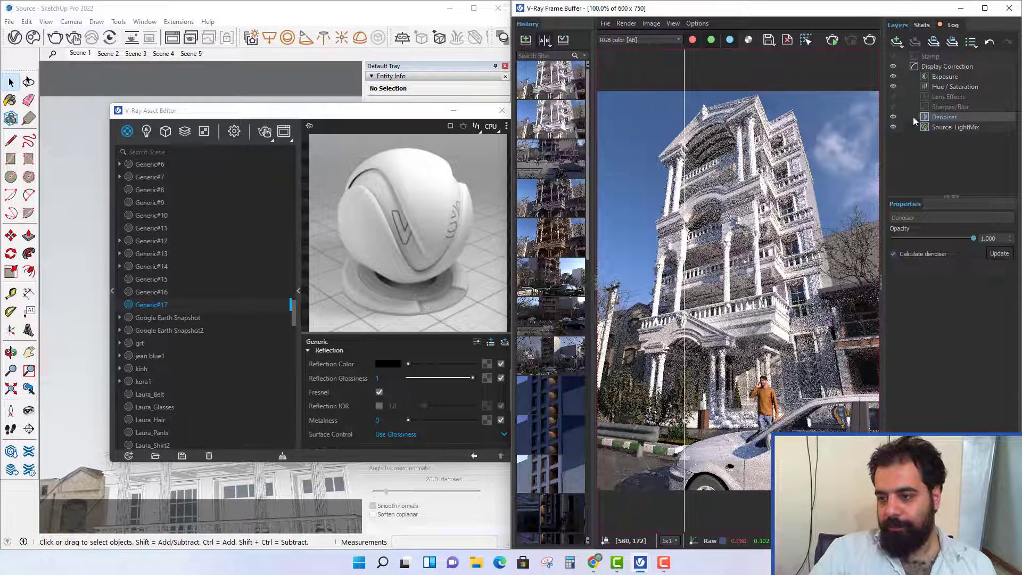
left_click(894, 117)
left_click(894, 117)
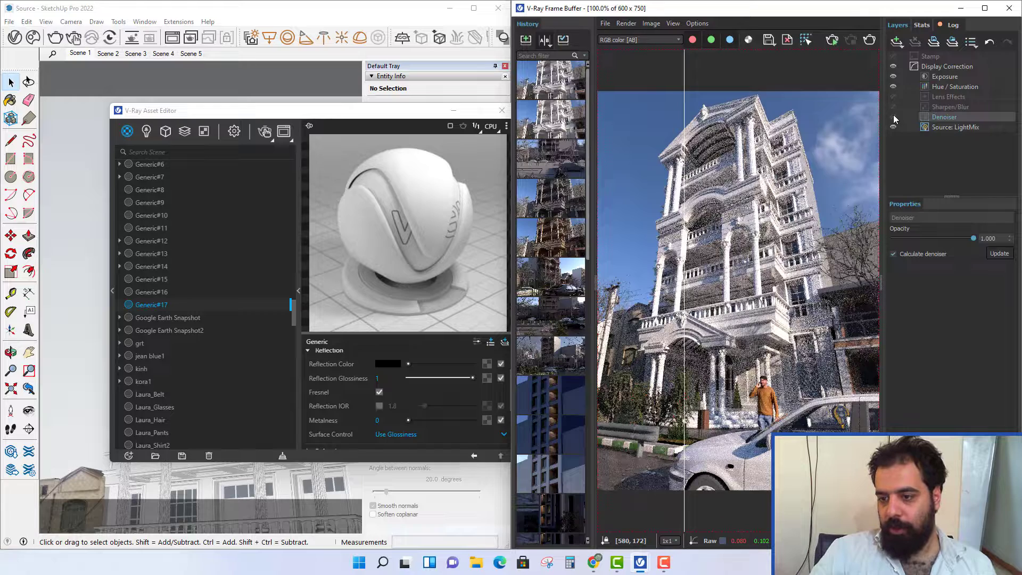
Step: Reassign the two newest history renders as A and B in both orders and compare them across the facade
left_click(568, 81)
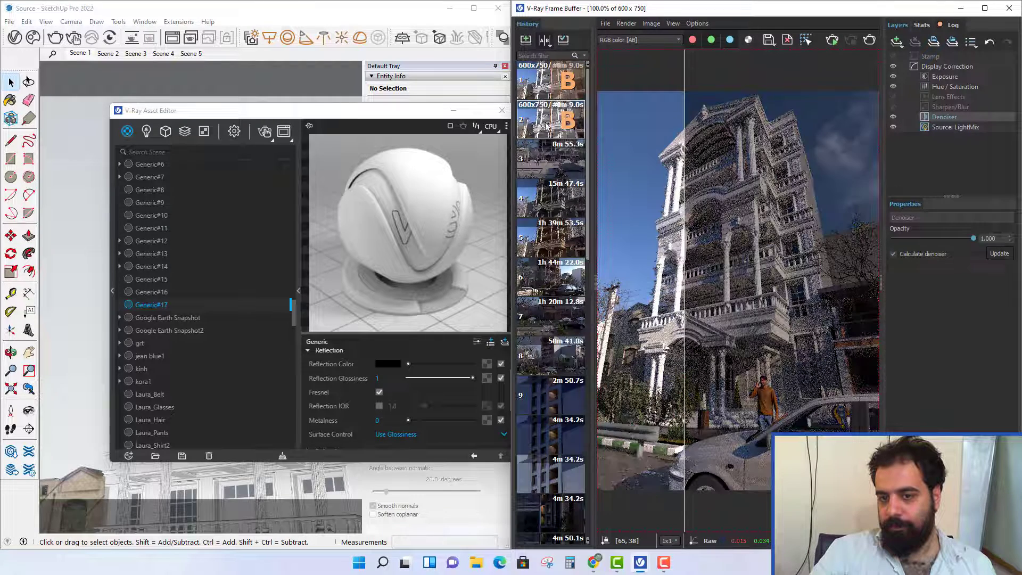
left_click(535, 121)
mouse_move(684, 184)
left_mouse_down()
mouse_move(752, 186)
mouse_move(693, 183)
left_mouse_up()
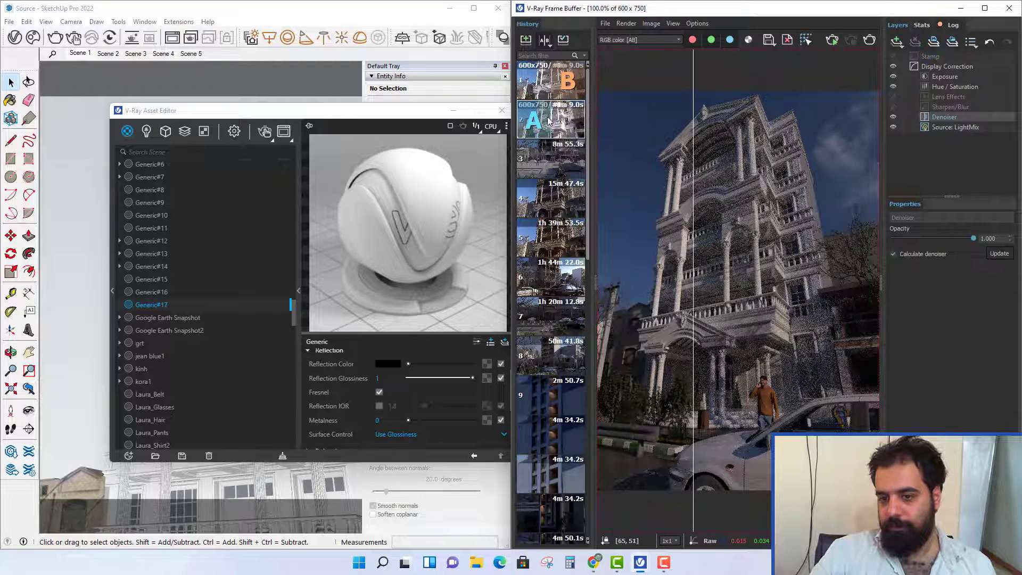
left_click(534, 121)
left_click(568, 81)
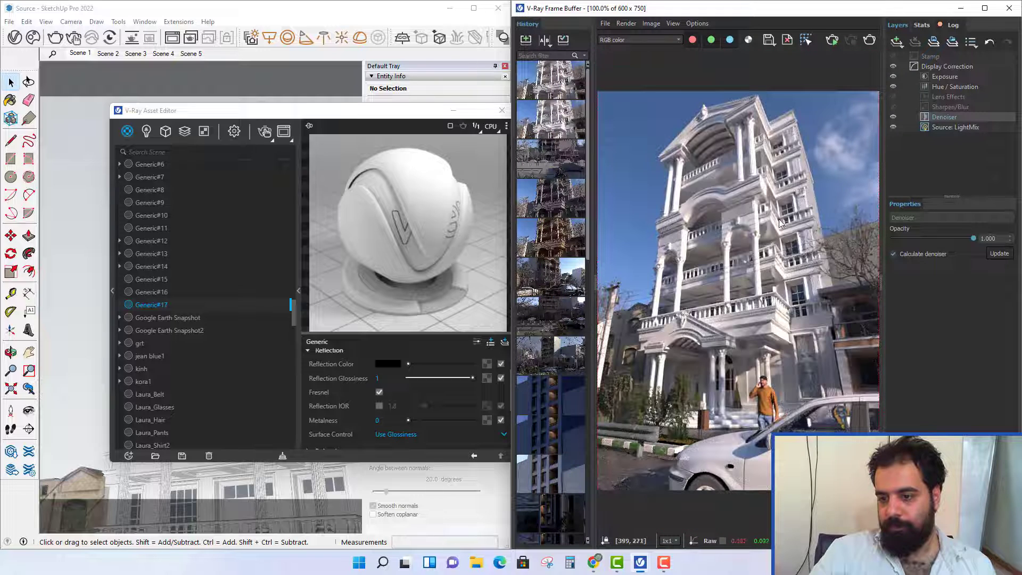
left_click(543, 92)
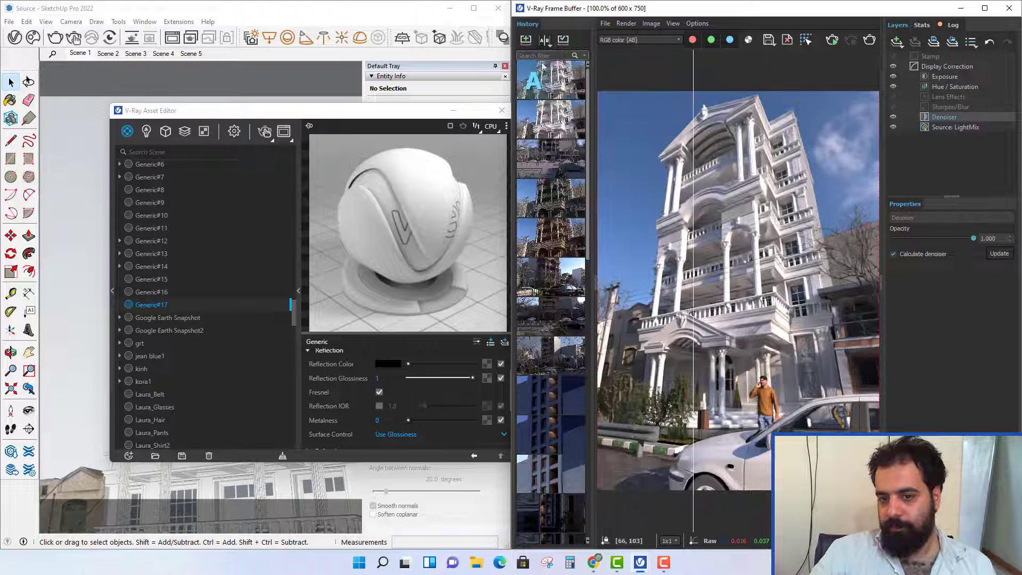
left_click(568, 120)
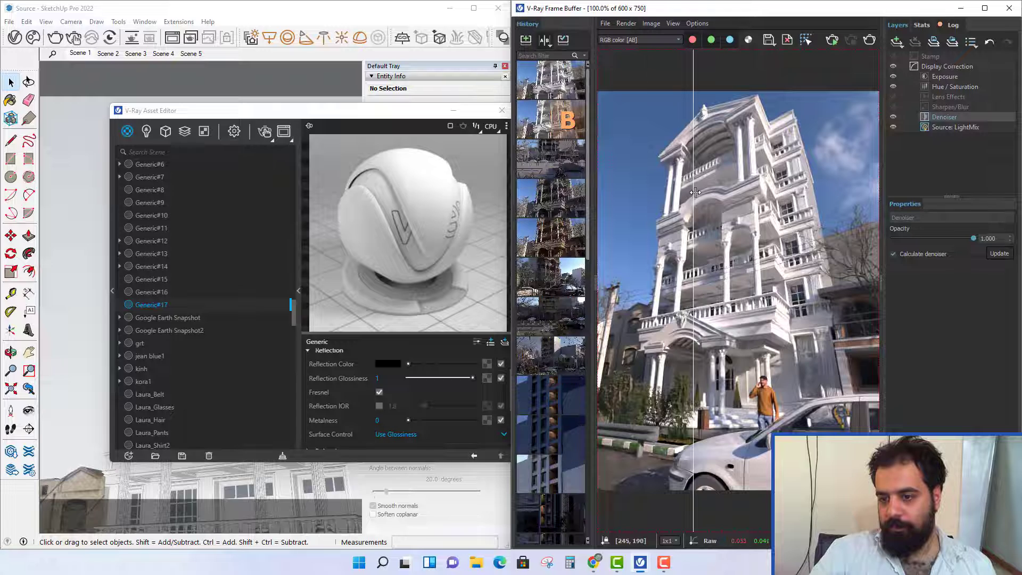
left_click_drag(693, 213, 749, 248)
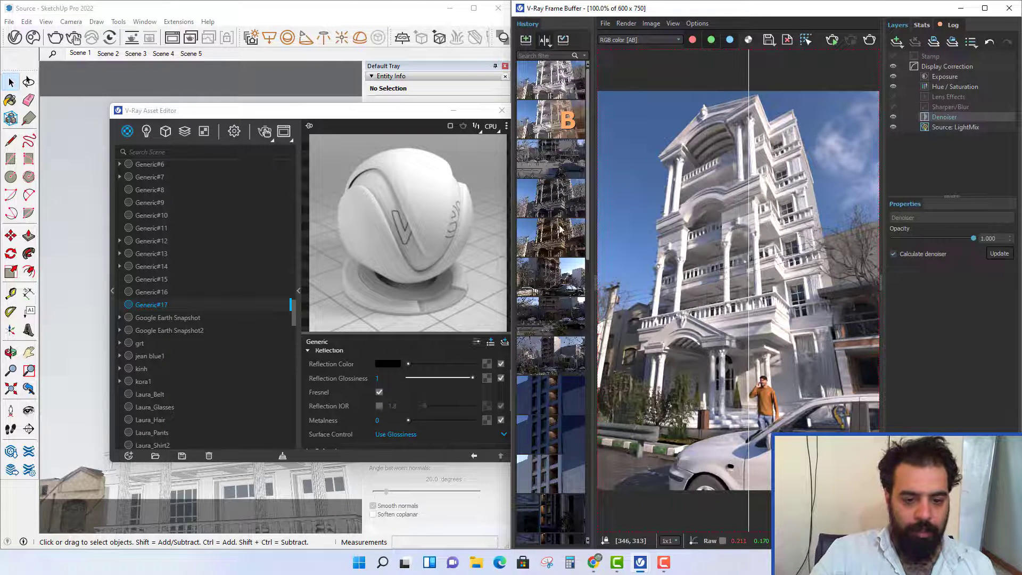
Step: End the A/B comparison of history renders and start a new interactive render
left_click(570, 121)
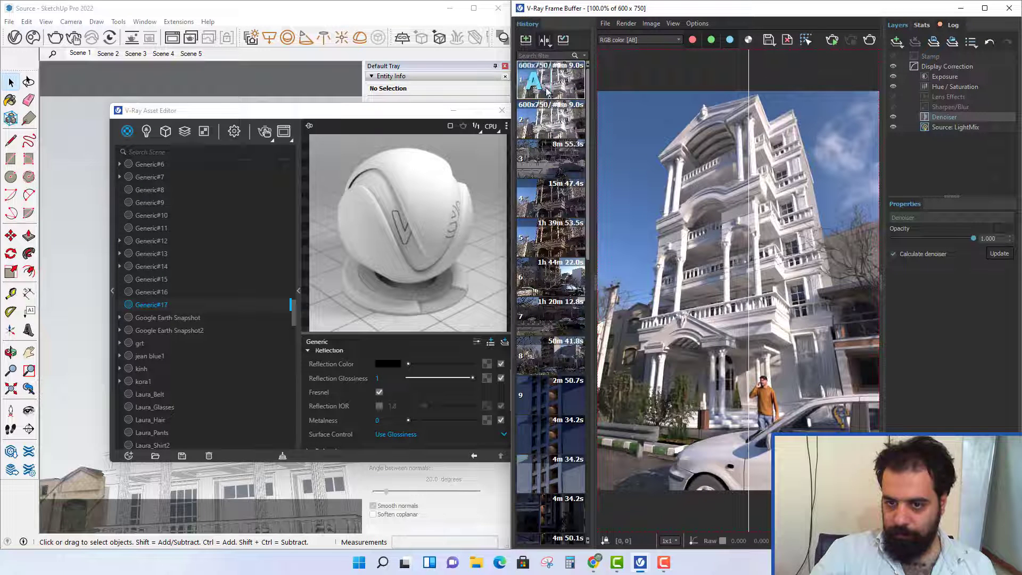
left_click(544, 39)
left_click(826, 38)
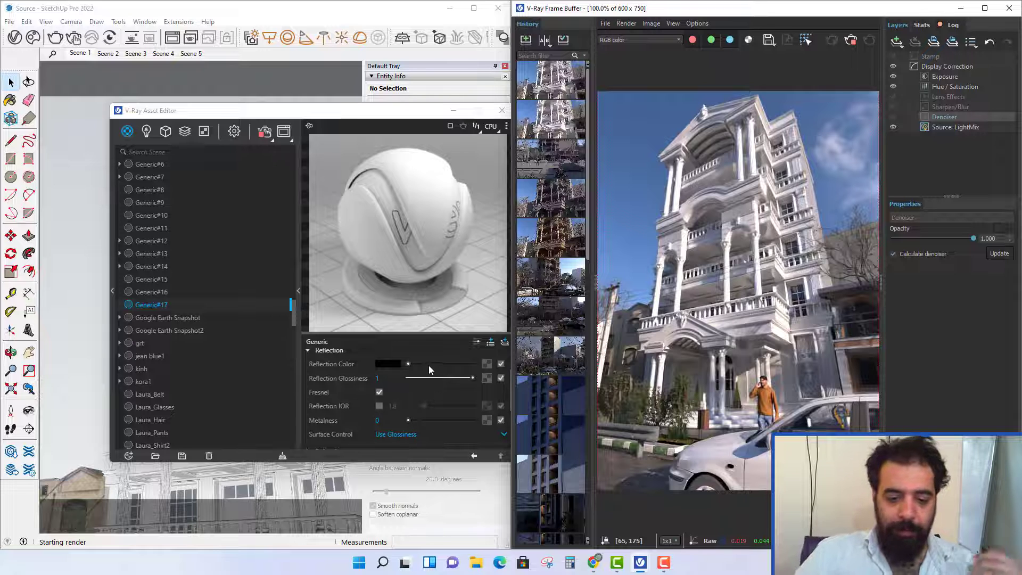
Step: Review the Generic#17 material's settings, expanding its Bump section and returning to the diffuse and reflection values
scroll(461, 366, "down", 8)
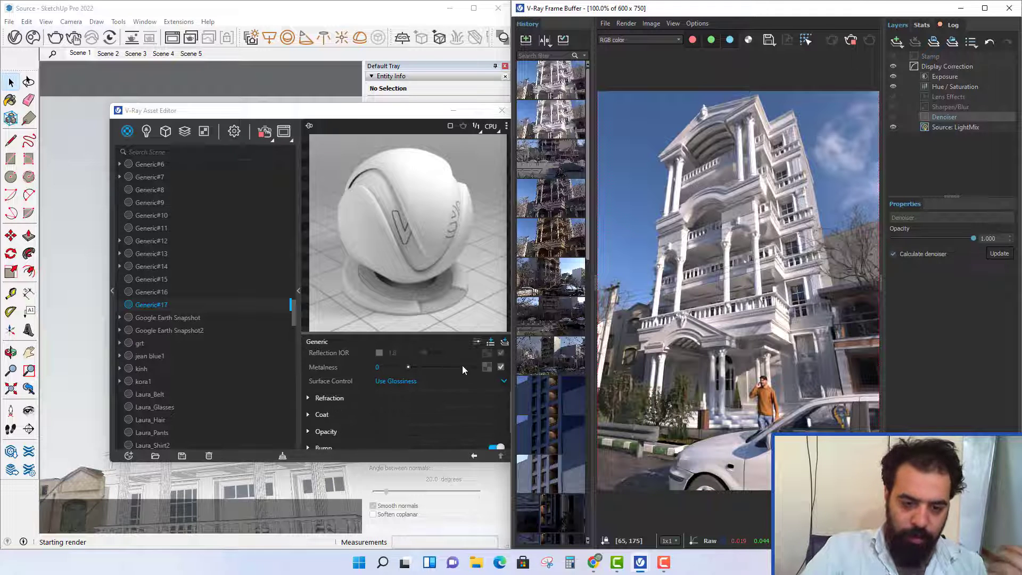
left_click(334, 411)
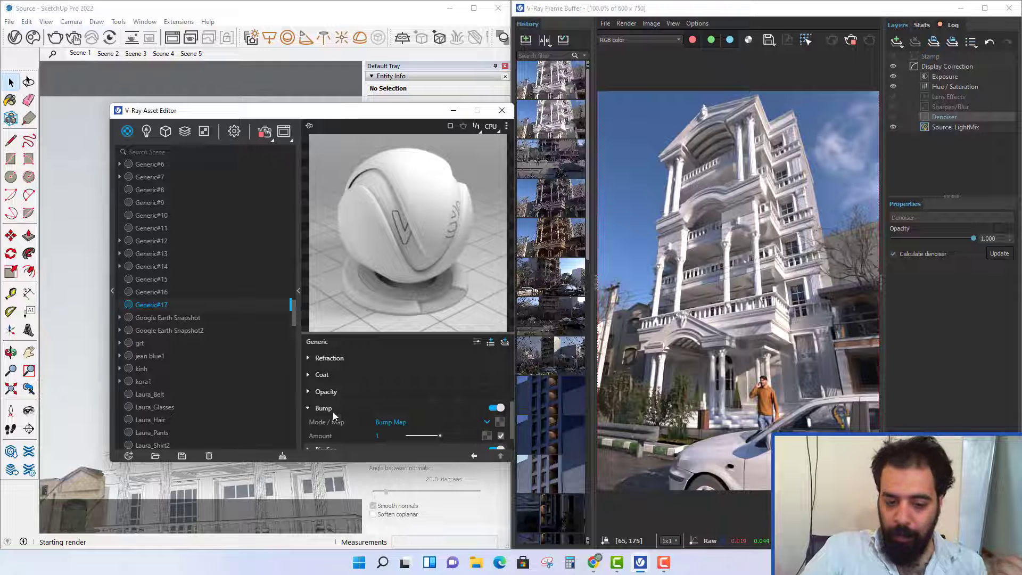
scroll(450, 423, "up", 8)
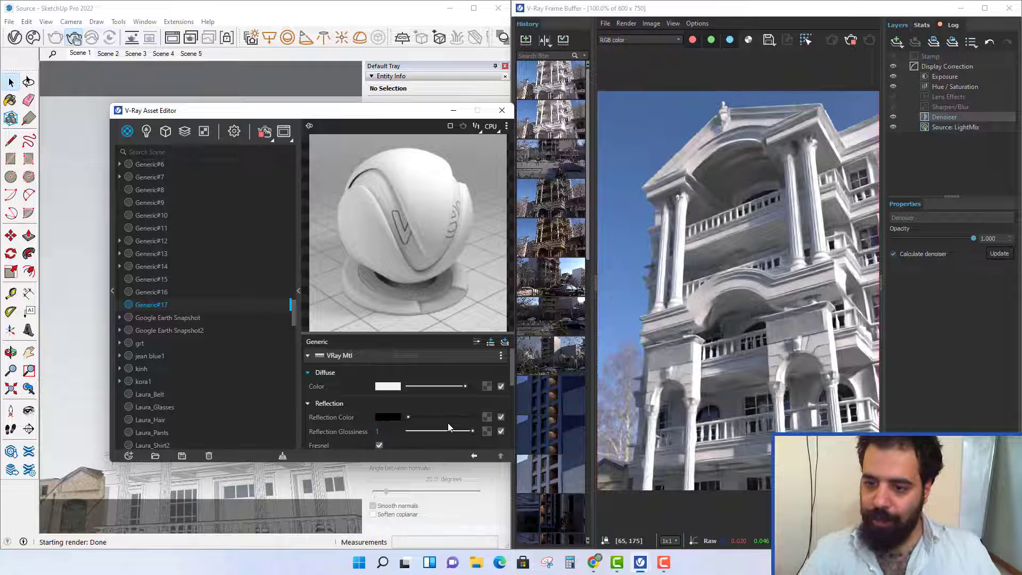
scroll(789, 278, "down", 2)
scroll(789, 278, "up", 2)
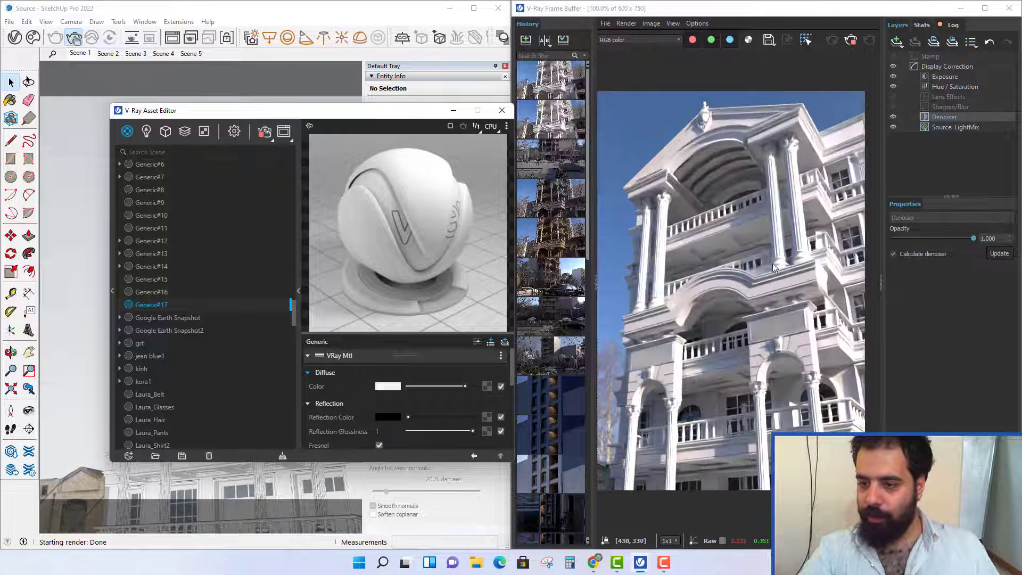
Step: Raise the Dome Light 0 intensity in the LightMix to 4.595
left_click(960, 128)
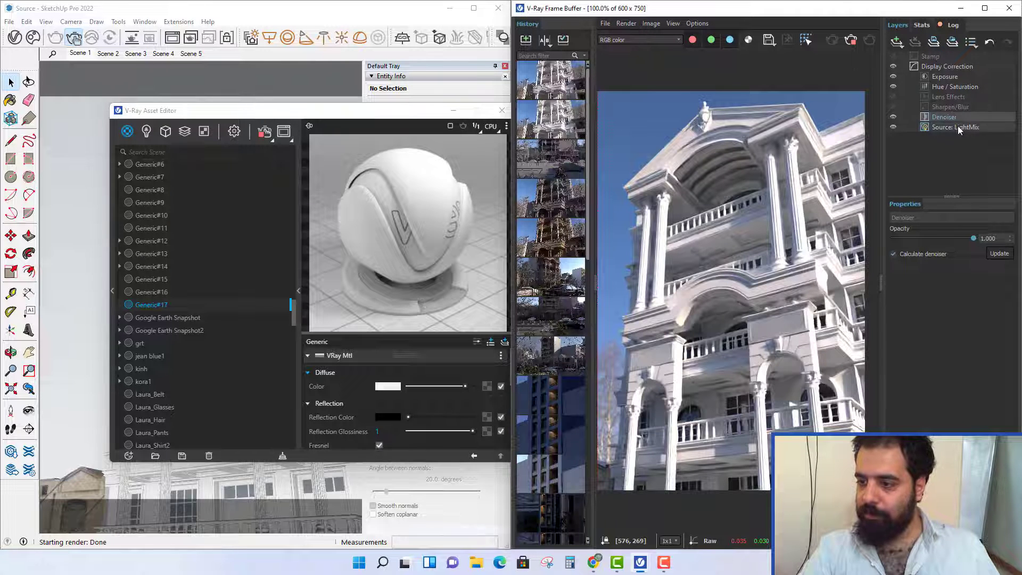
mouse_move(991, 289)
left_mouse_down()
mouse_move(992, 341)
mouse_move(988, 304)
left_mouse_up()
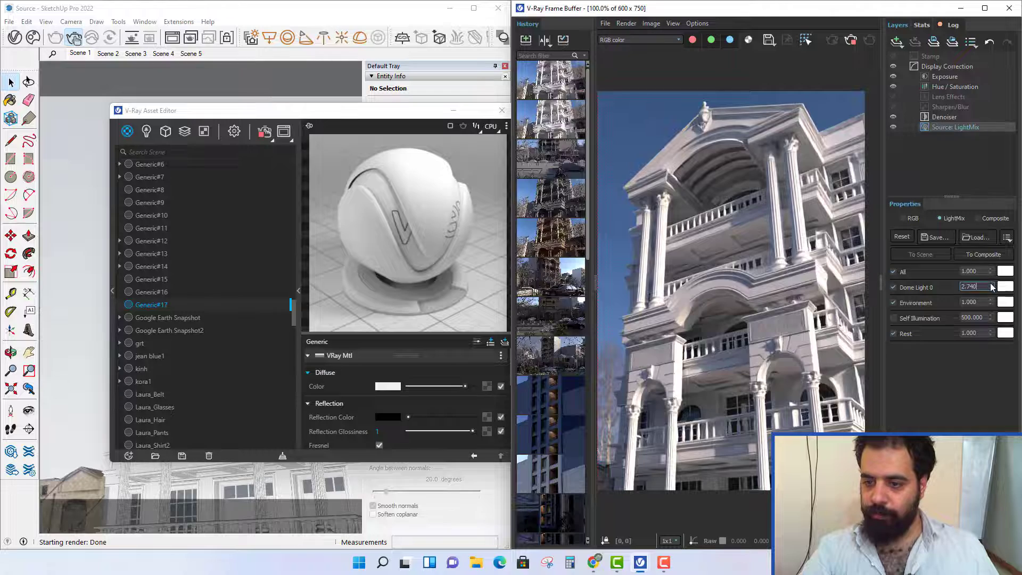
left_click_drag(992, 288, 971, 78)
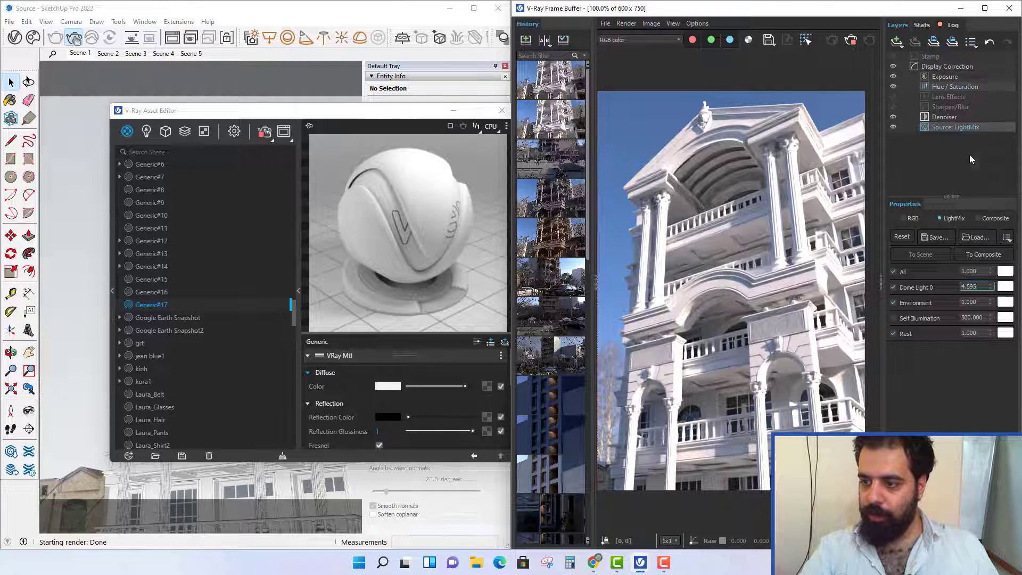
Step: Lower the Highlight Burn of the Exposure layer to 0.684
left_click(956, 86)
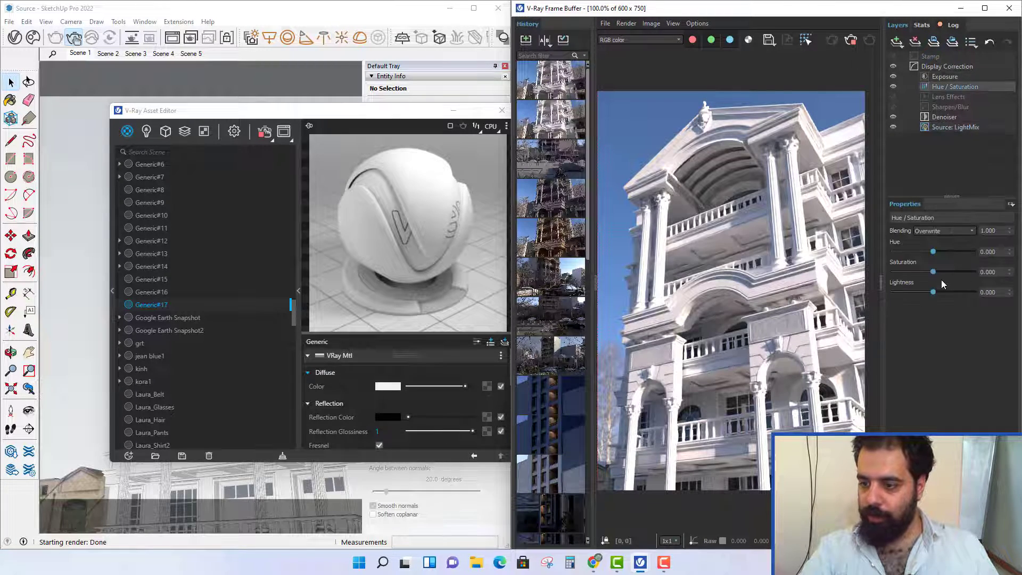
left_click(971, 76)
mouse_move(974, 271)
left_mouse_down()
mouse_move(936, 273)
mouse_move(948, 273)
left_mouse_up()
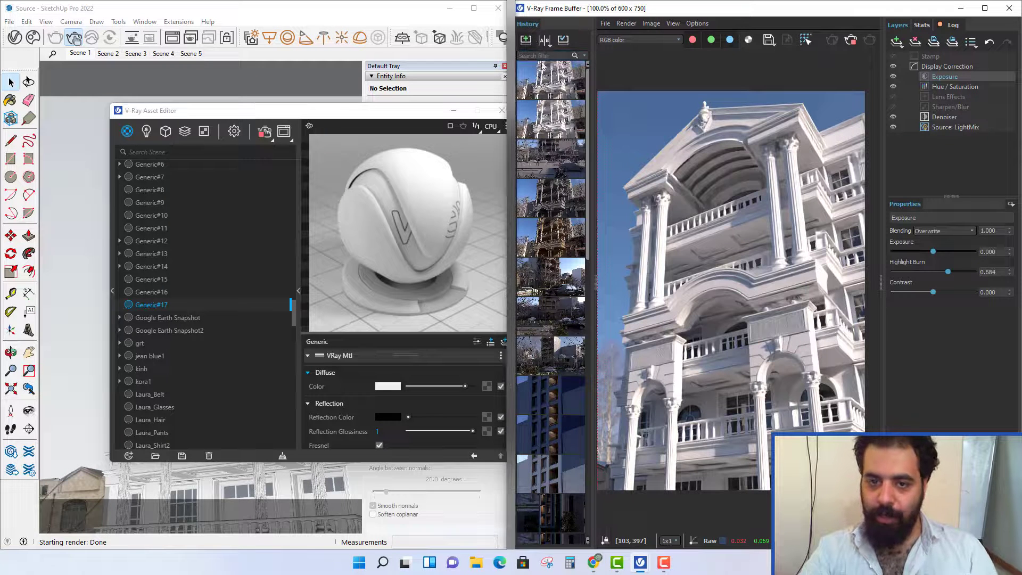
Step: Raise the reflection color of Generic#17 to white and enable its Reflection IOR
left_click(410, 417)
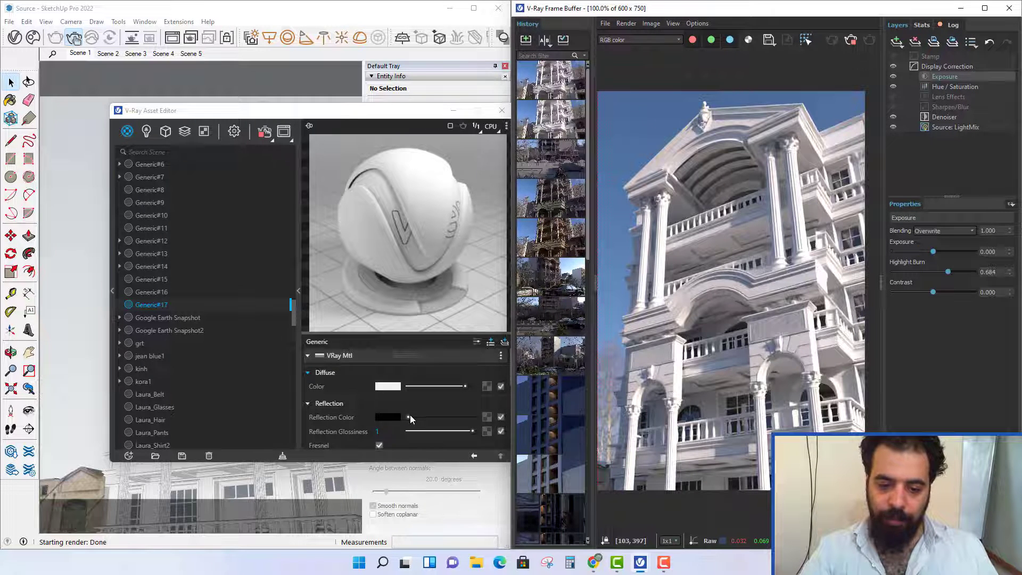
left_click_drag(410, 414, 472, 421)
scroll(420, 411, "down", 2)
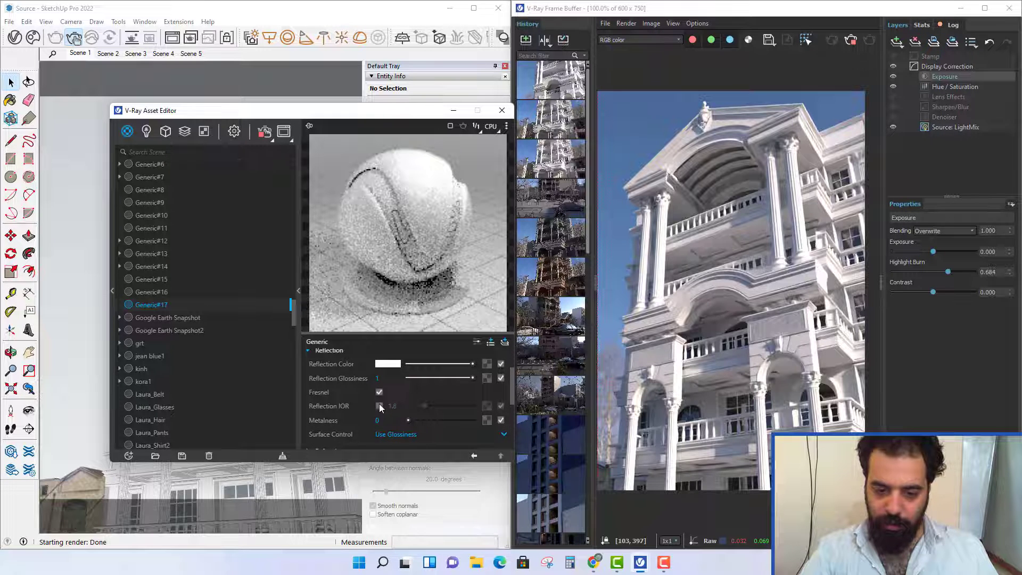
left_click(380, 407)
left_click(393, 406)
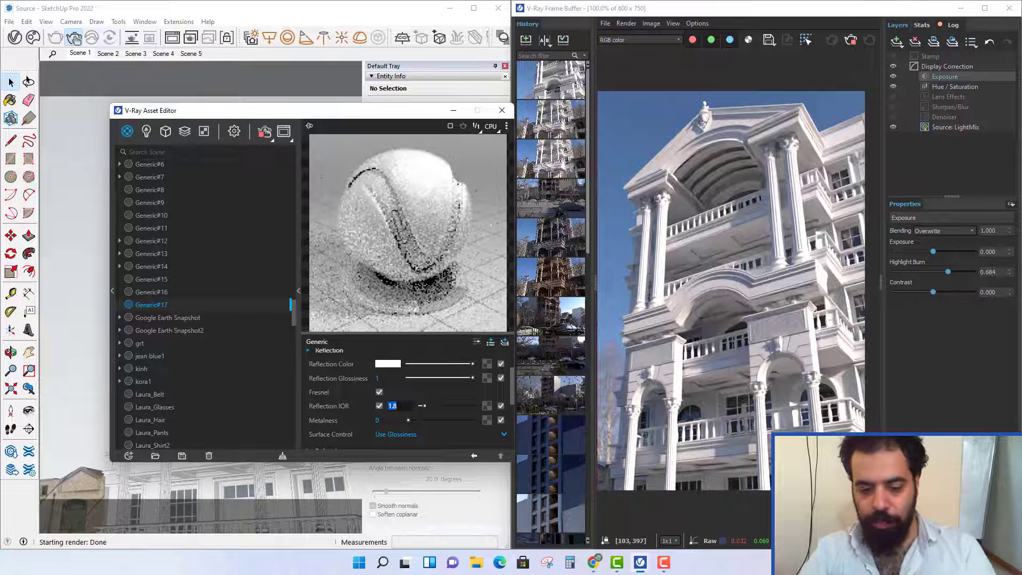
Step: Set the metalness of Generic#17 to 0.15
left_click(390, 420)
type("0.")
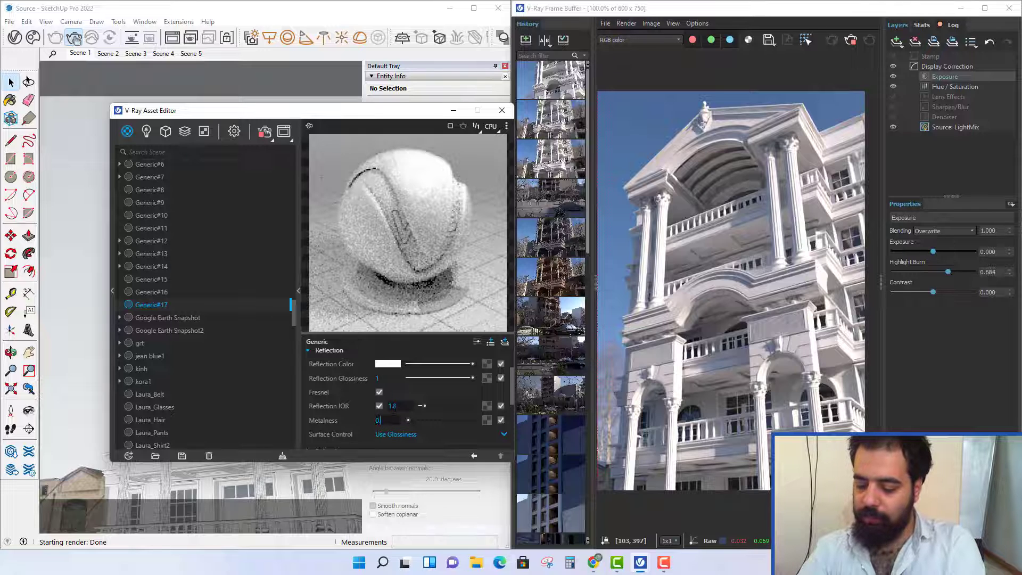
type("15")
key("Return")
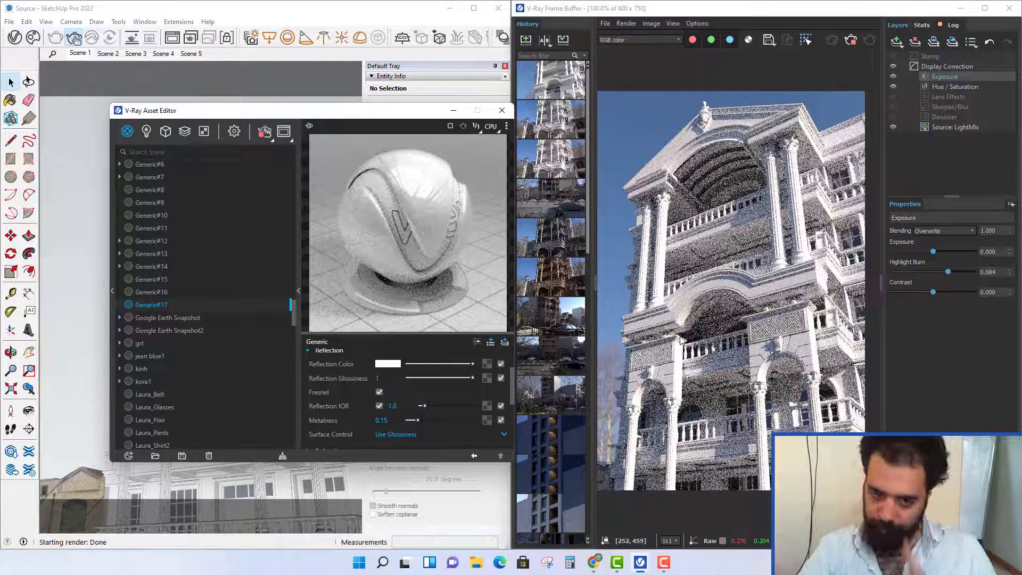
Step: Enable the Denoiser layer and inspect the reflective, slightly metallic facade in the interactive render
left_click(895, 117)
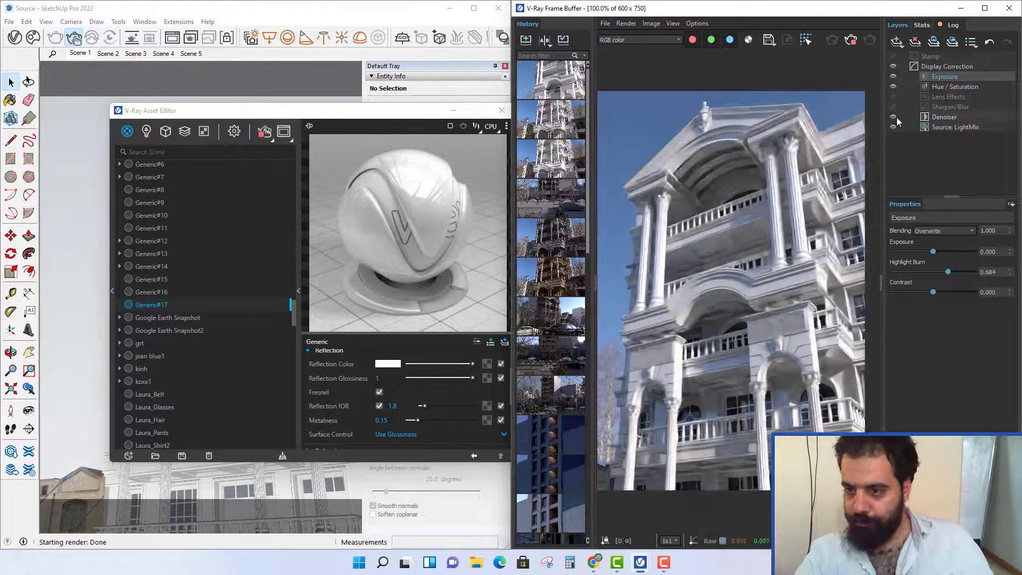
scroll(767, 298, "up", 1)
scroll(767, 298, "down", 1)
scroll(767, 298, "up", 1)
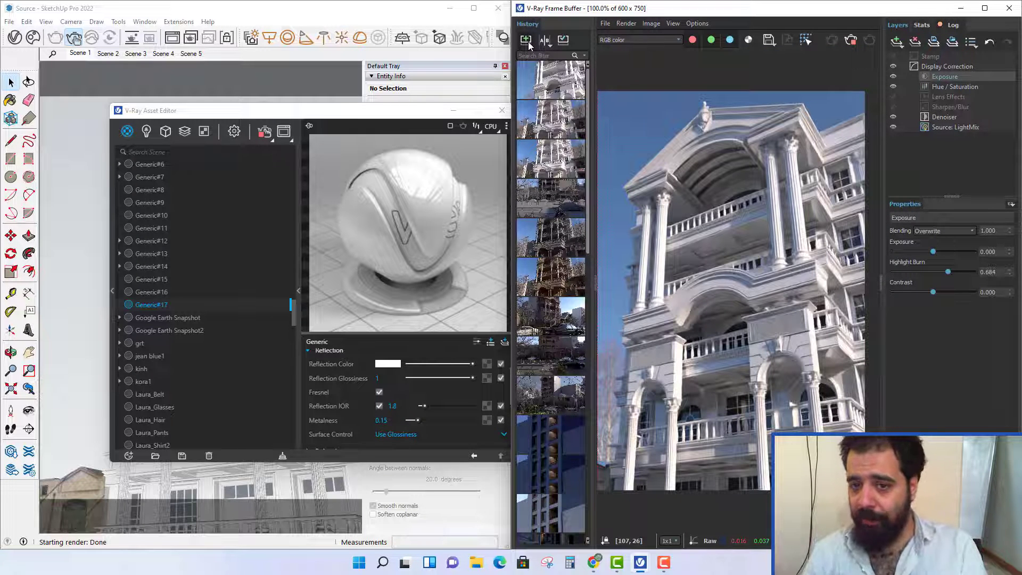
Step: Save the current render to the history and set up an A/B comparison with the newest render as A and the previous one as B
left_click(529, 43)
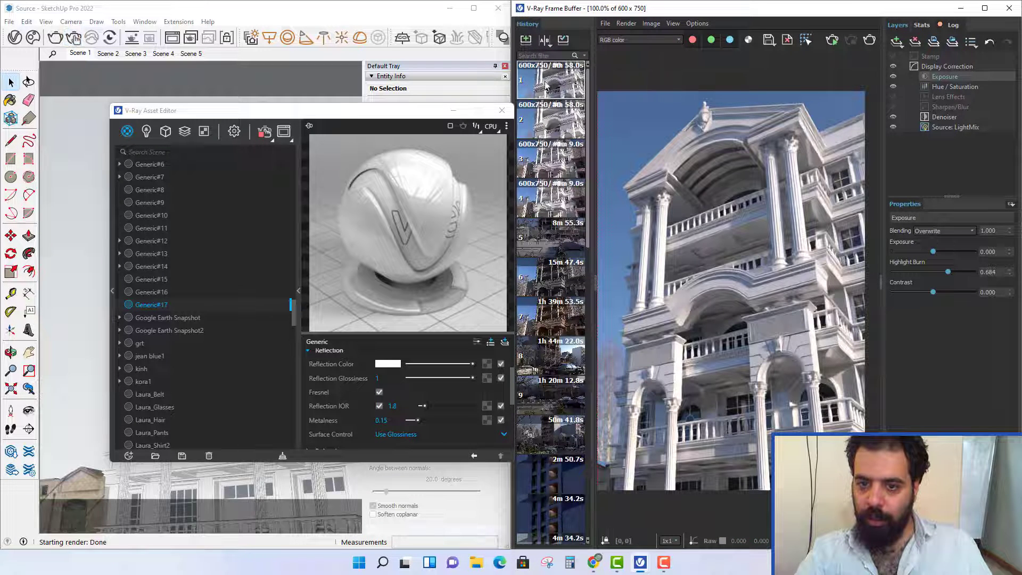
left_click(545, 41)
left_click(537, 80)
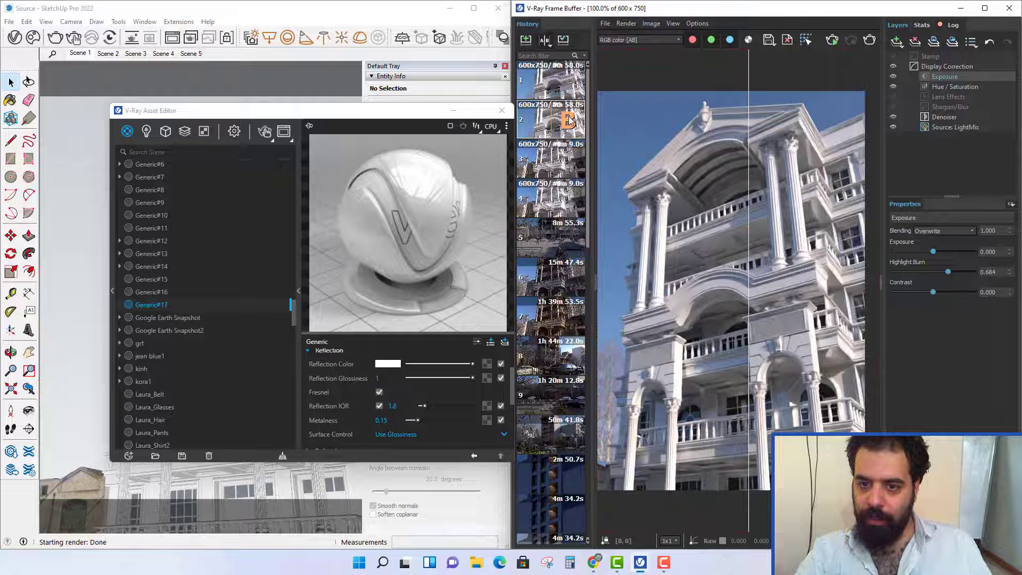
left_click(577, 118)
Step: Sweep the A/B divider across the zoomed-in upper columns to compare their reflections in the two white renders
left_click_drag(748, 198, 572, 200)
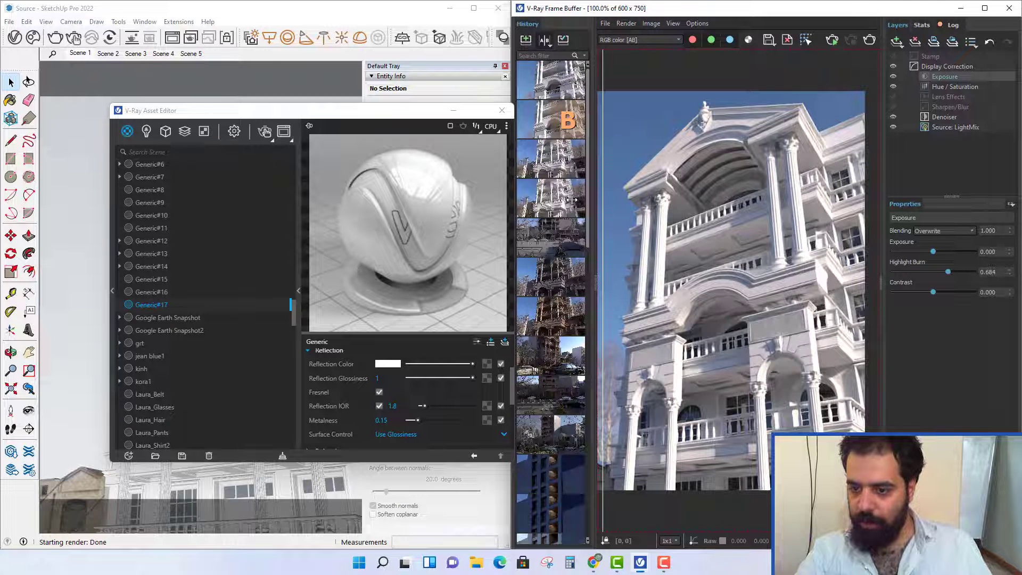
left_click_drag(655, 200, 610, 197)
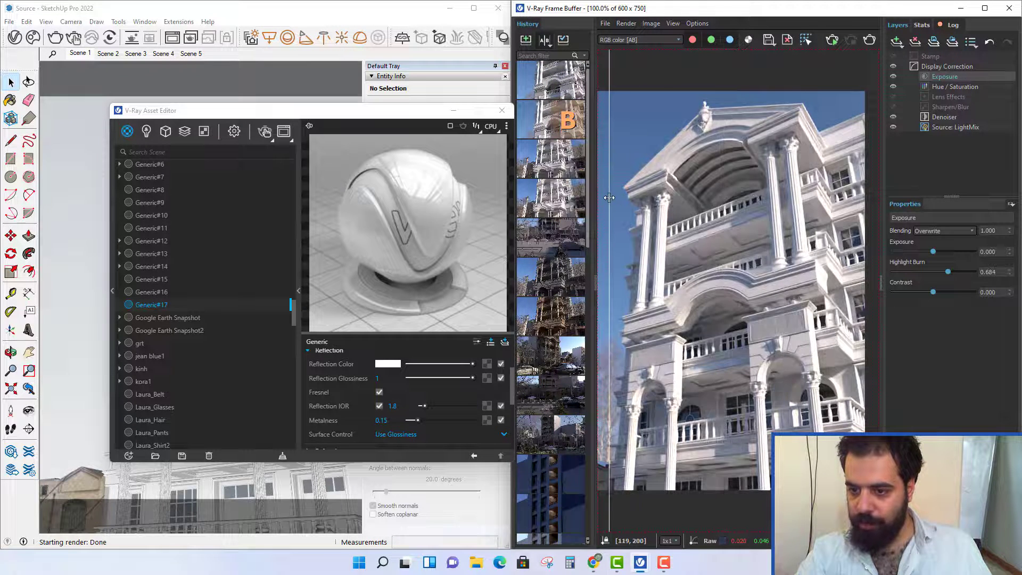
scroll(628, 133, "up", 1)
scroll(756, 178, "up", 1)
scroll(789, 188, "down", 1)
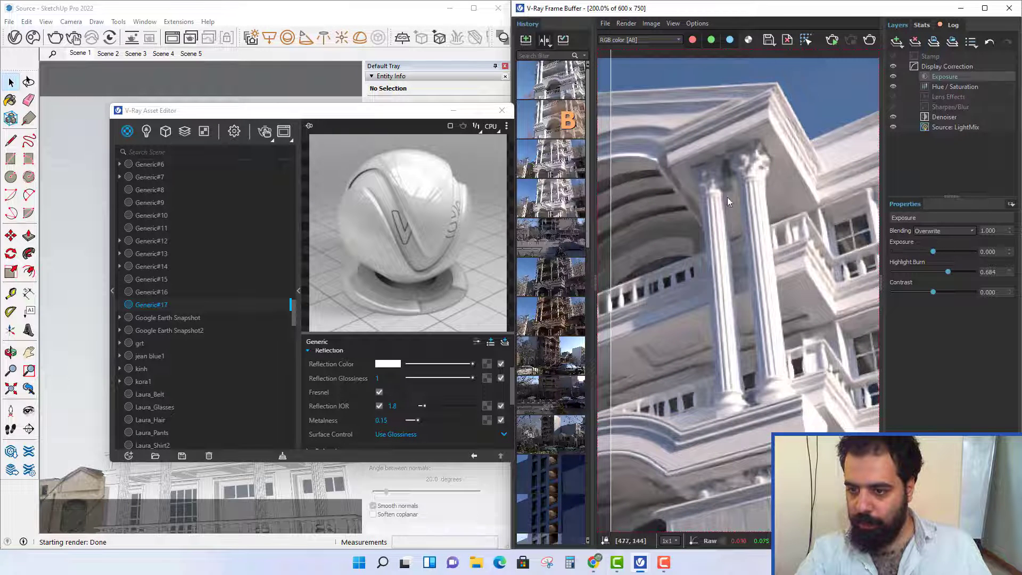
left_click_drag(619, 185, 823, 202)
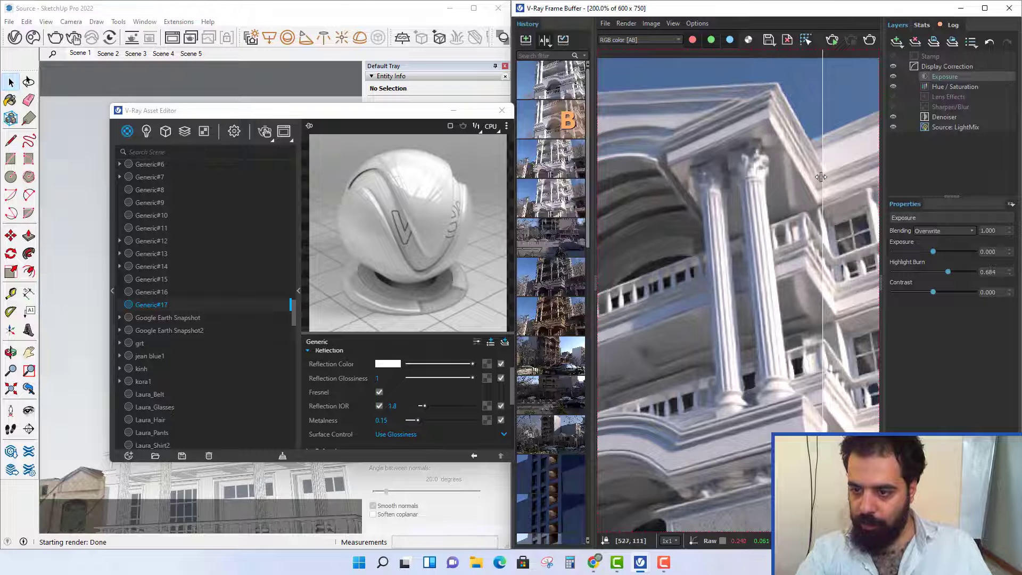
left_click_drag(821, 177, 804, 188)
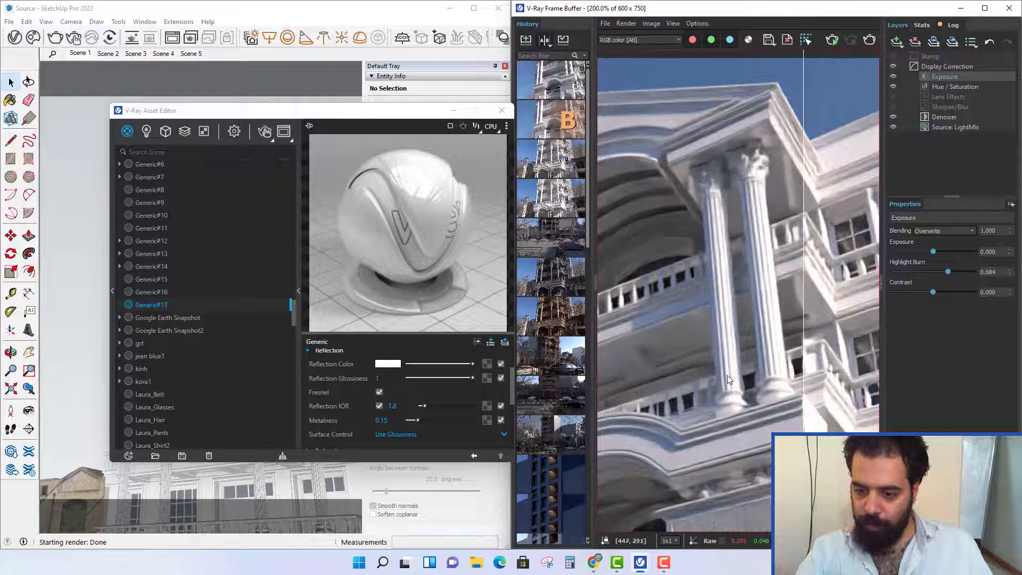
Step: Compare the two white renders along the lower arches, balconies and columns with the A/B divider
middle_click_drag(717, 376, 767, 282)
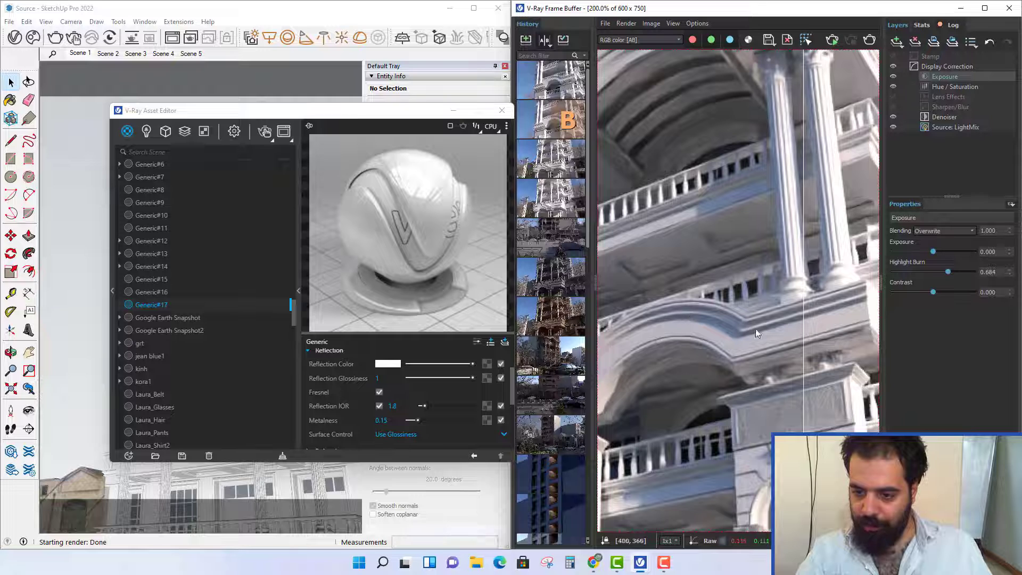
left_click_drag(803, 321, 782, 328)
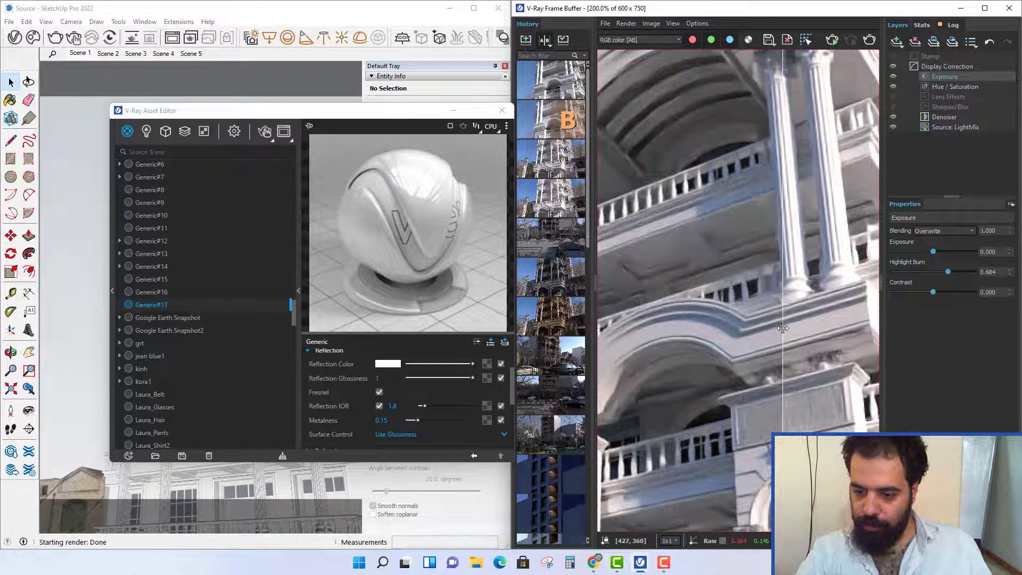
middle_click_drag(723, 329, 759, 128)
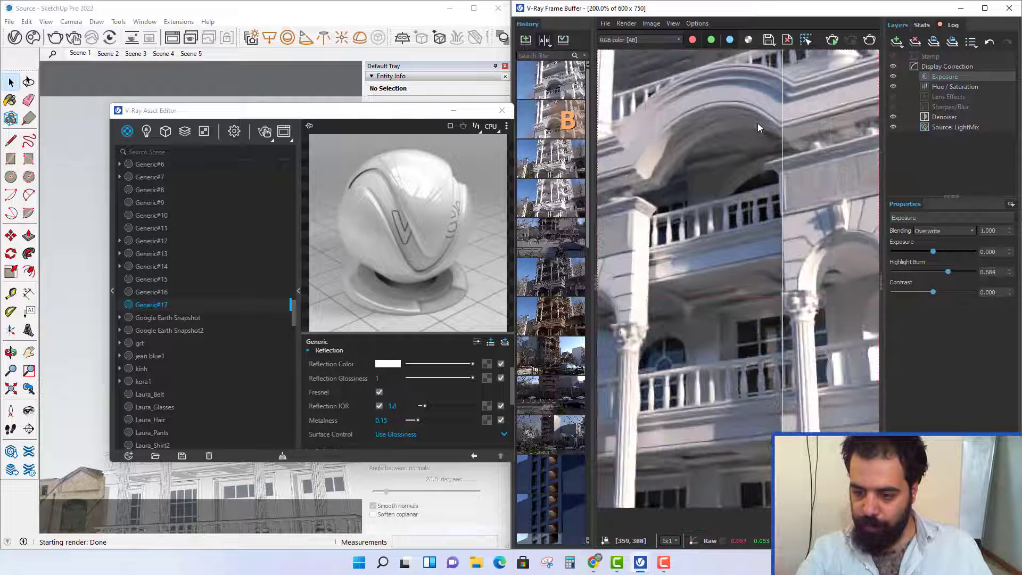
middle_click_drag(738, 245, 658, 239)
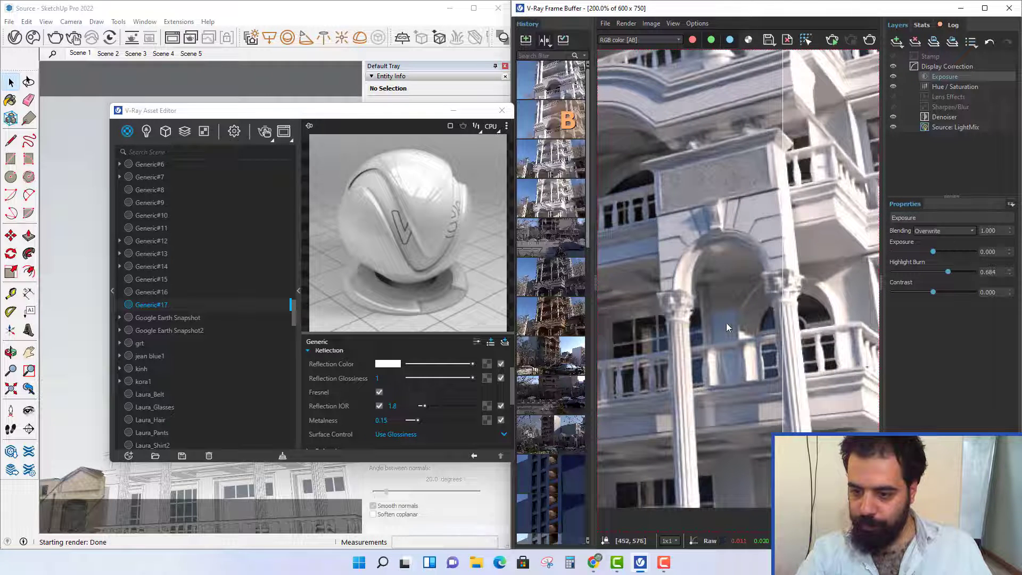
left_click_drag(780, 321, 807, 307)
scroll(761, 269, "down", 3)
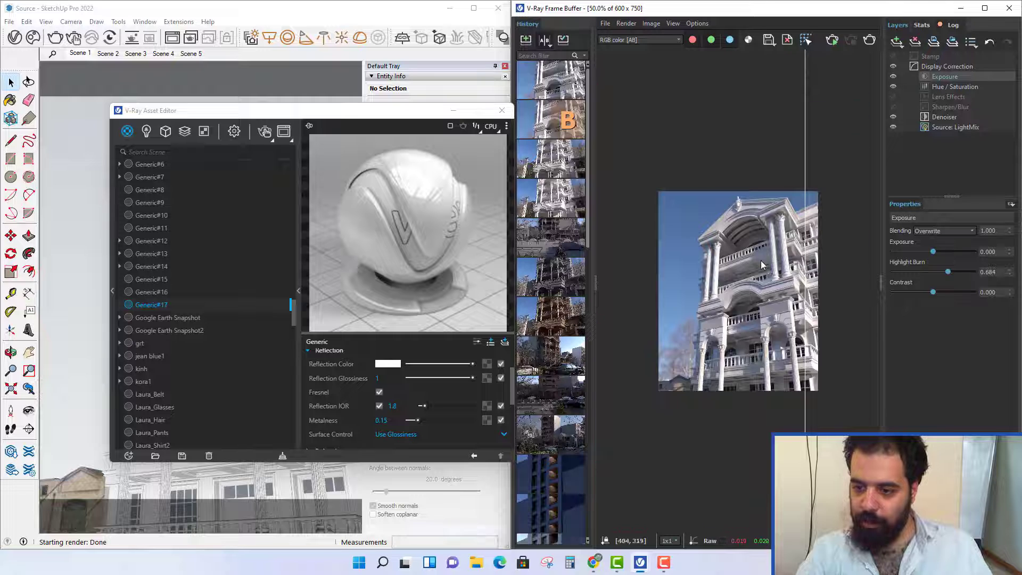
Step: Compare the whole facade in both white renders with the A/B divider and end the comparison
left_click_drag(802, 250, 874, 260)
scroll(788, 276, "up", 2)
middle_click_drag(787, 264, 760, 263)
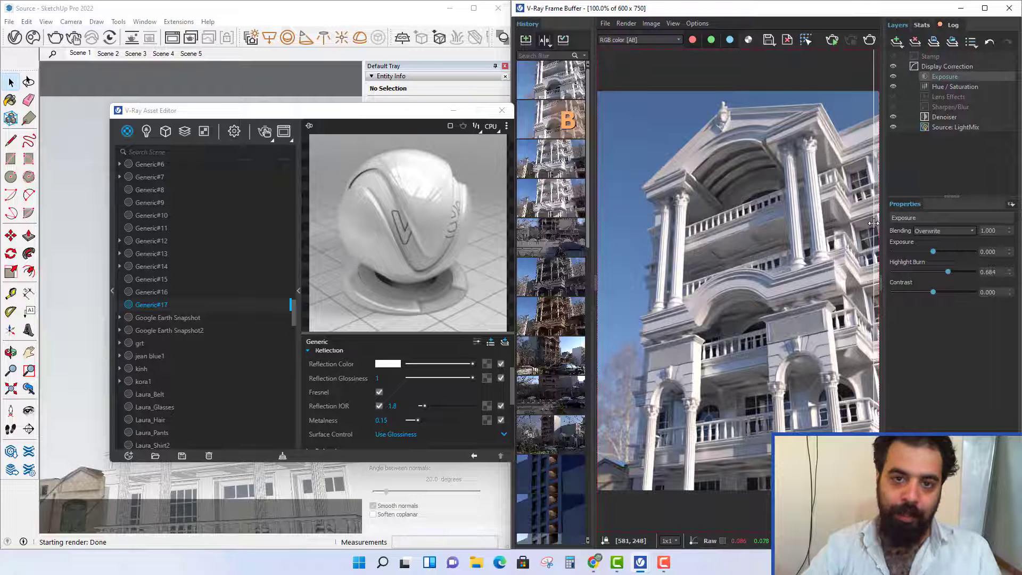
left_click_drag(874, 223, 603, 230)
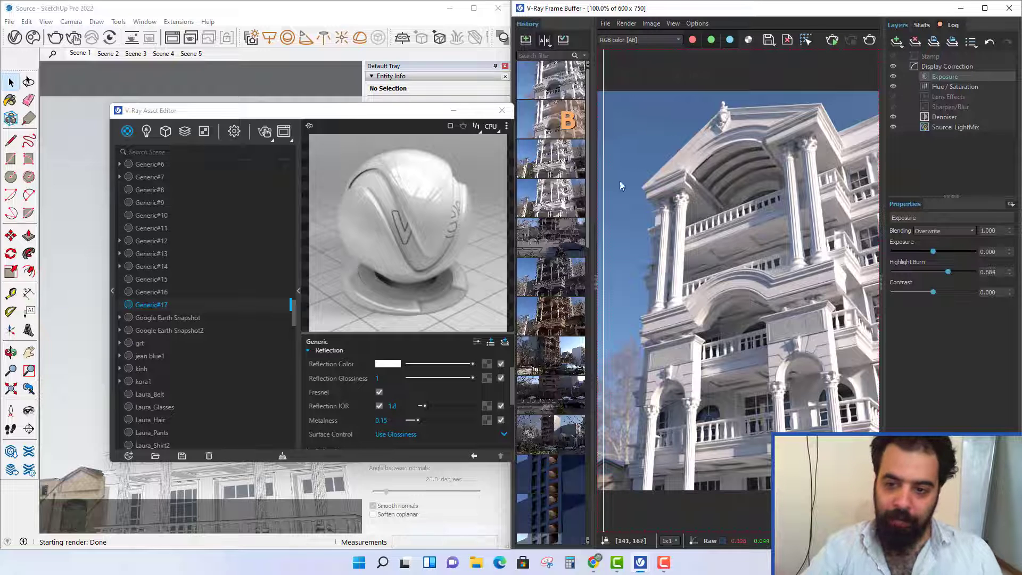
left_click_drag(605, 178, 876, 154)
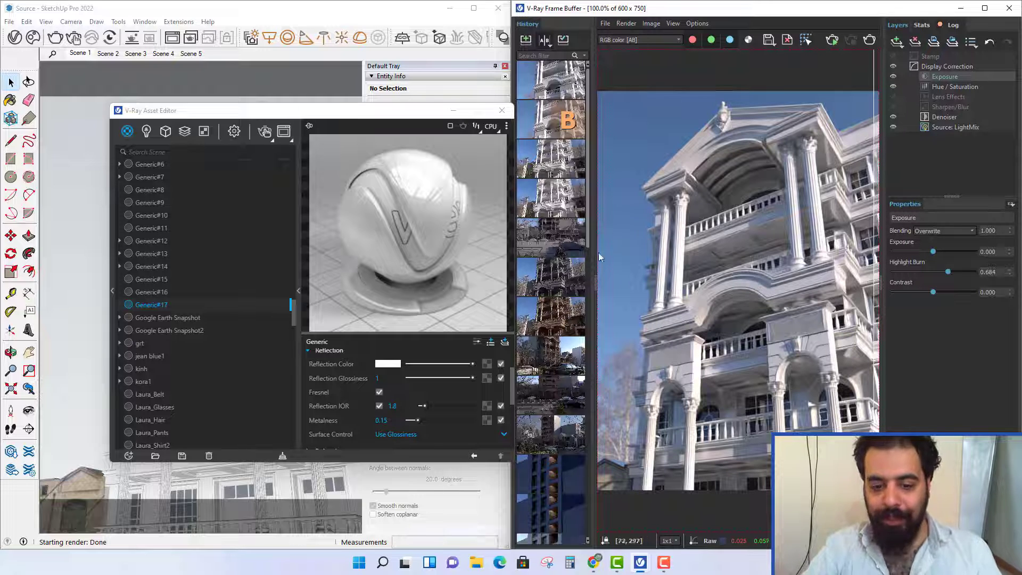
left_click(569, 80)
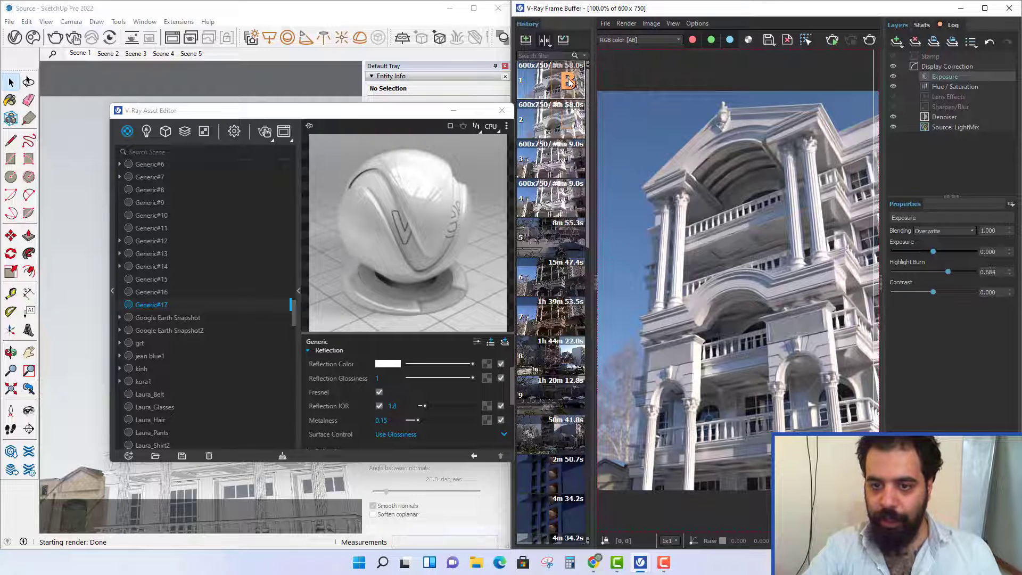
left_click(545, 41)
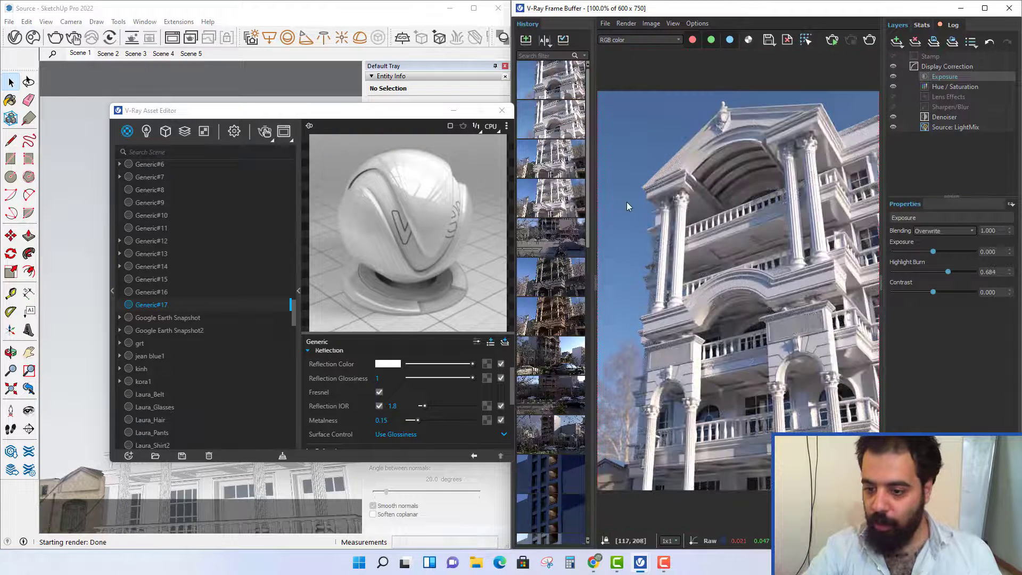
Step: Darken the diffuse color of Generic#17 to near-black and lower its reflection color to black
scroll(378, 385, "up", 2)
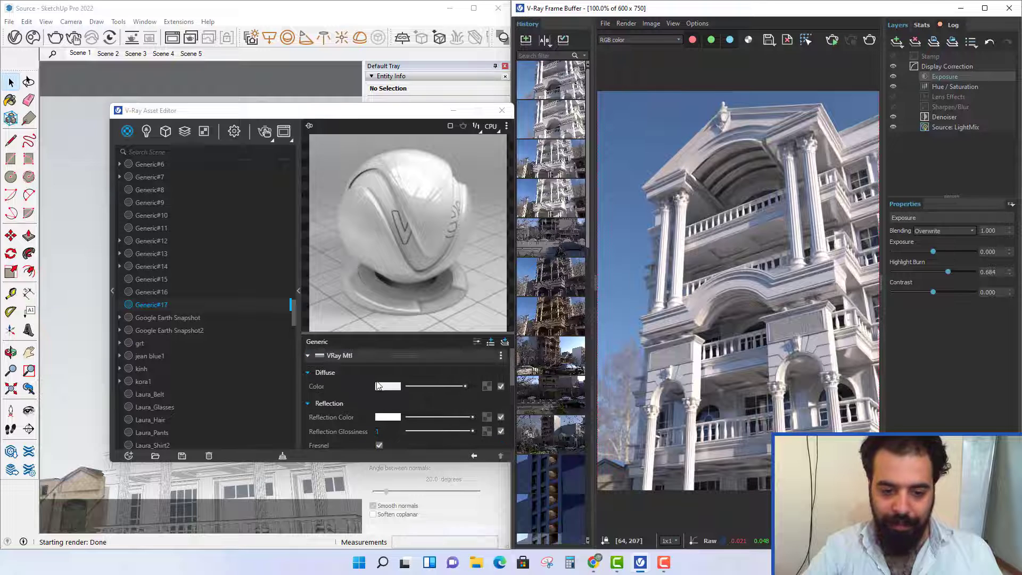
left_click_drag(454, 388, 419, 386)
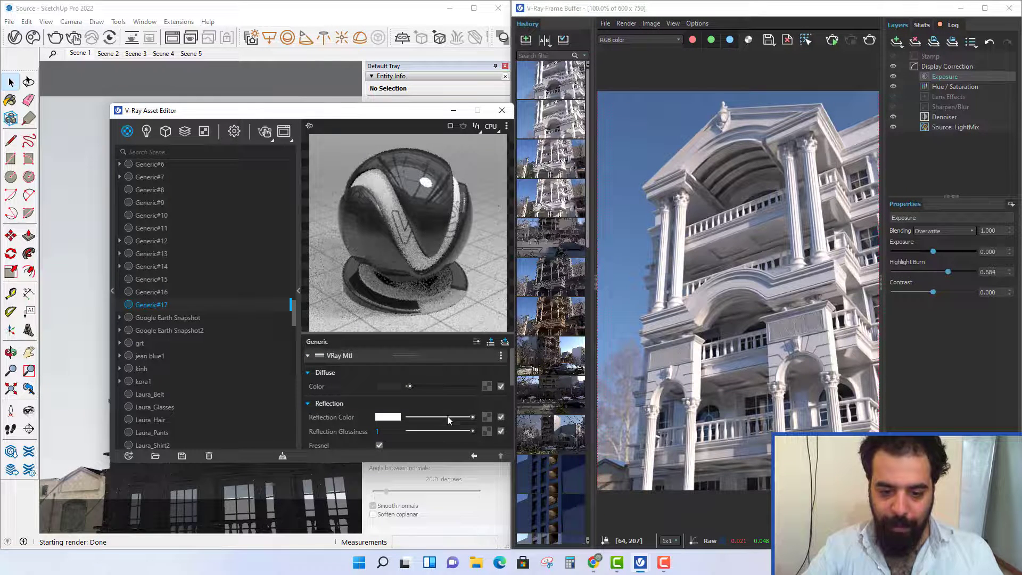
left_click_drag(447, 417, 390, 415)
scroll(356, 351, "down", 2)
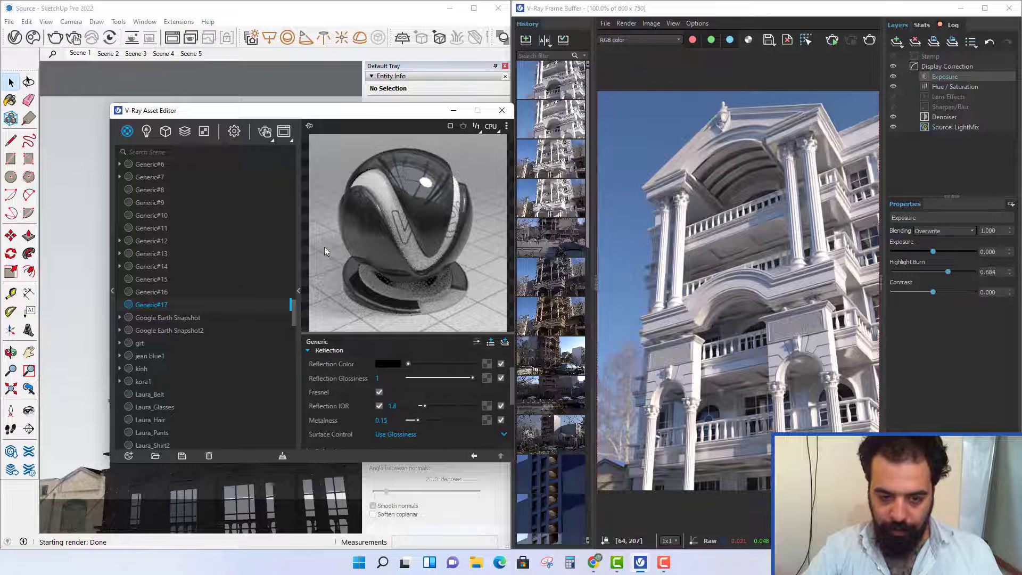
Step: Disable the Reflection IOR of Generic#17 and set its metalness to 0
left_click_drag(292, 115, 317, 98)
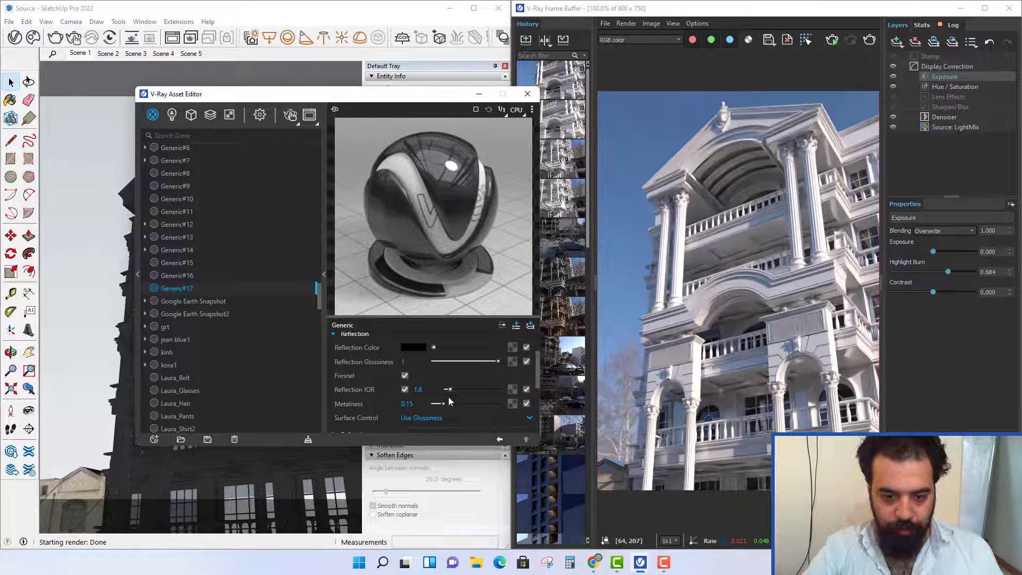
left_click(405, 389)
left_click_drag(443, 404, 428, 404)
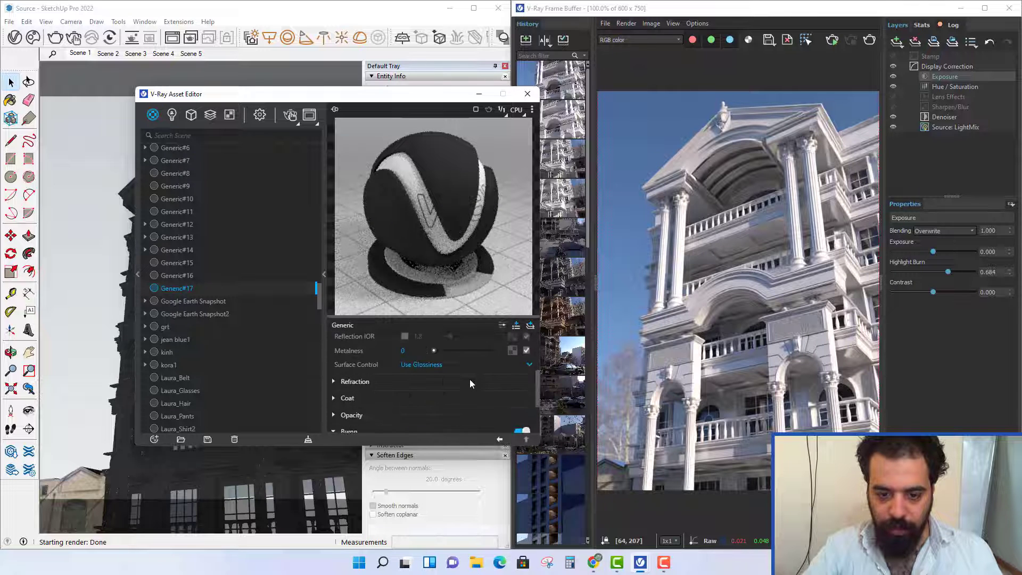
scroll(479, 375, "up", 2)
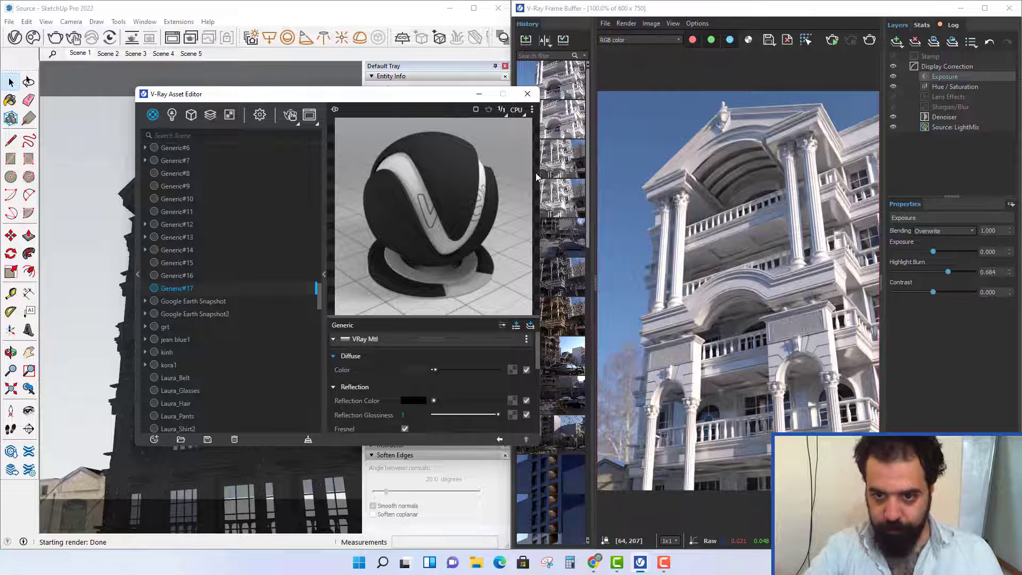
left_click(754, 94)
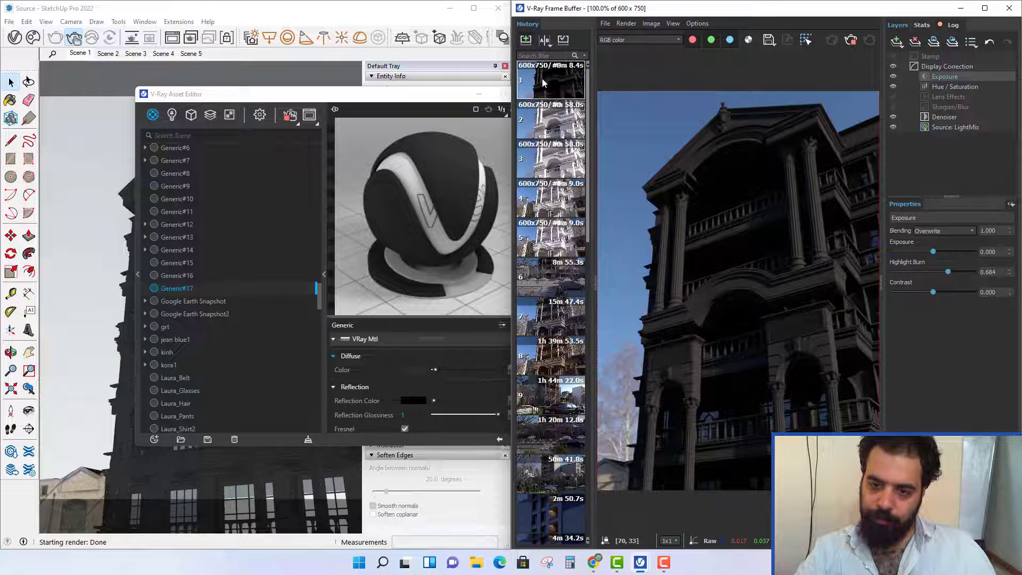
Step: Raise the reflection color of the near-black Generic#17 to white and enable its Reflection IOR
left_click_drag(438, 402, 514, 404)
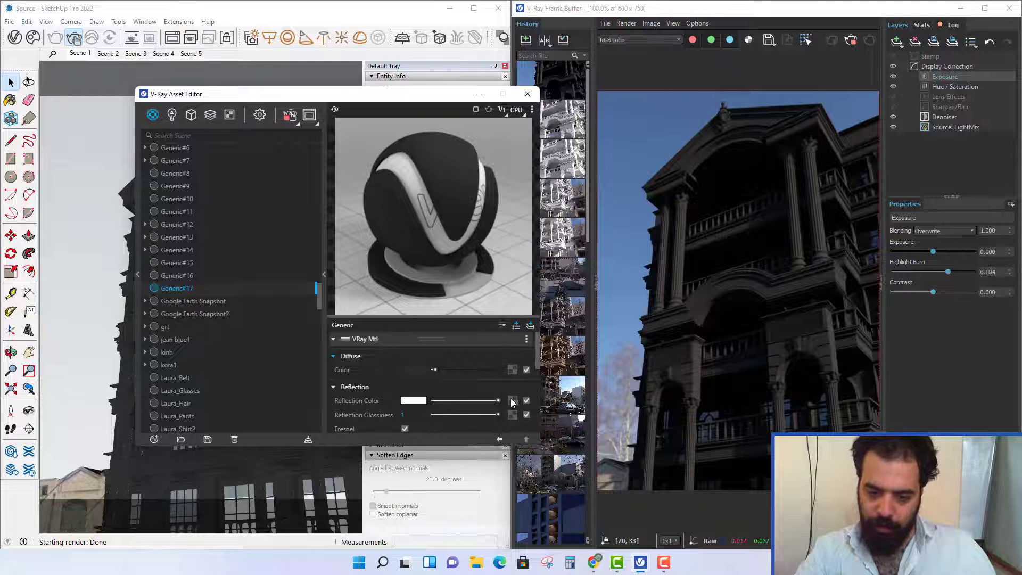
scroll(451, 378, "down", 5)
left_click(404, 336)
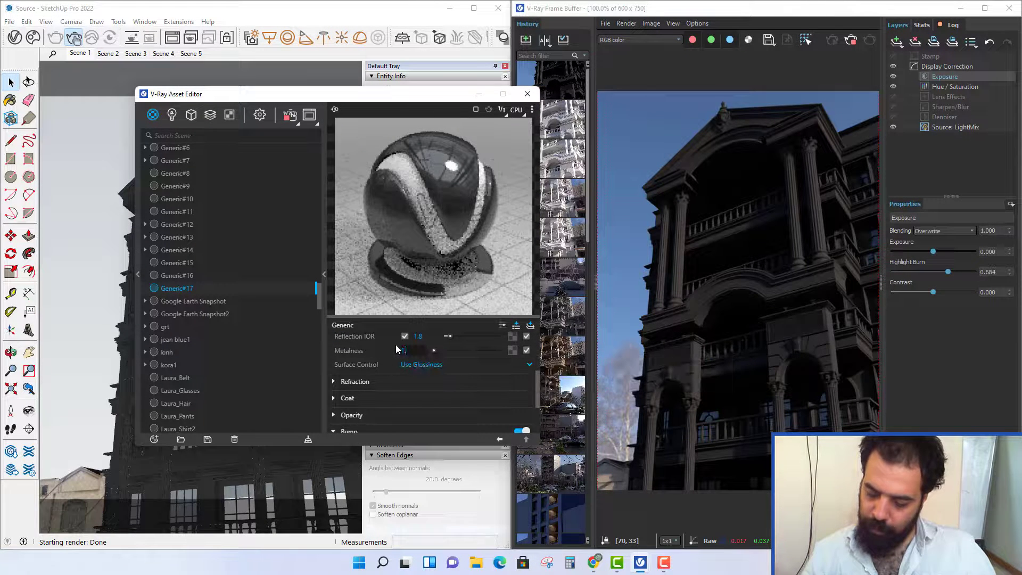
Step: Set the metalness of the near-black Generic#17 to 0.15 and return to the interactive render
type(".15")
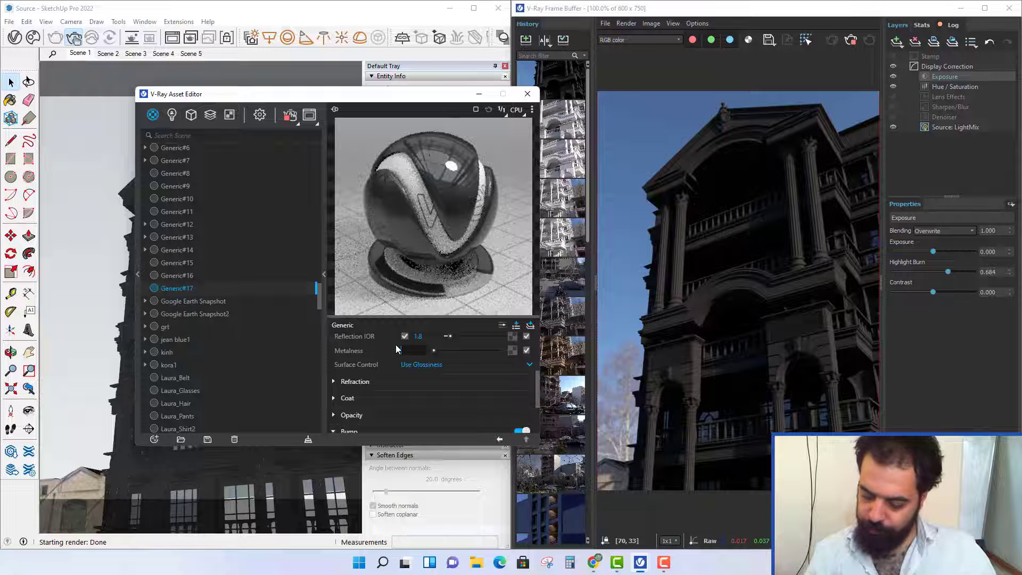
key("Return")
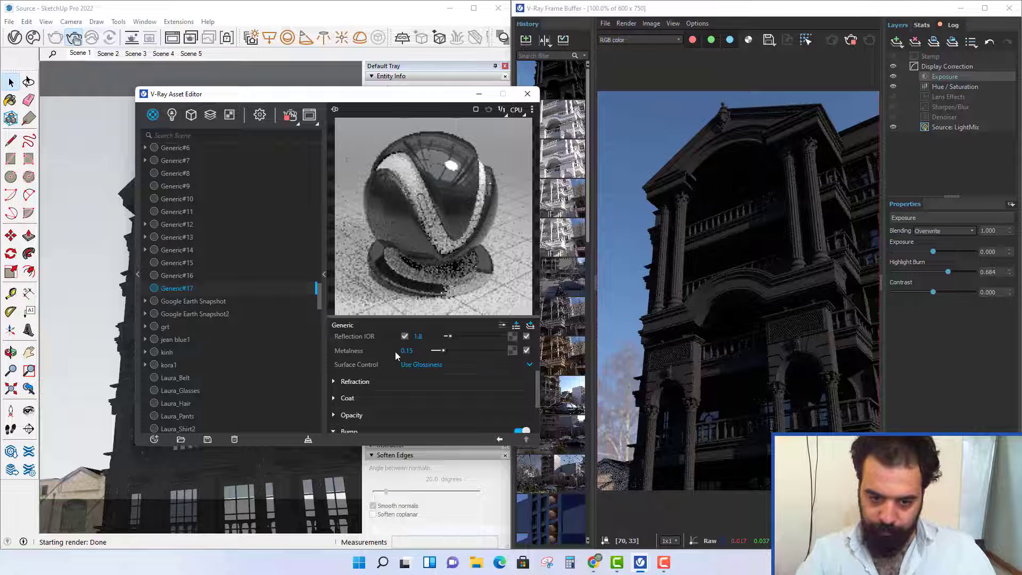
scroll(396, 355, "up", 5)
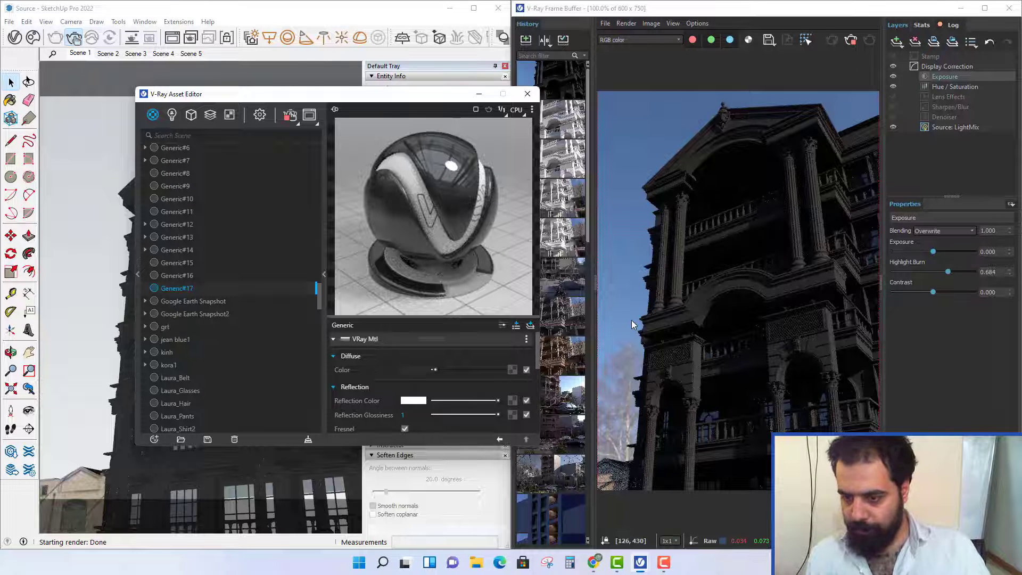
left_click(760, 242)
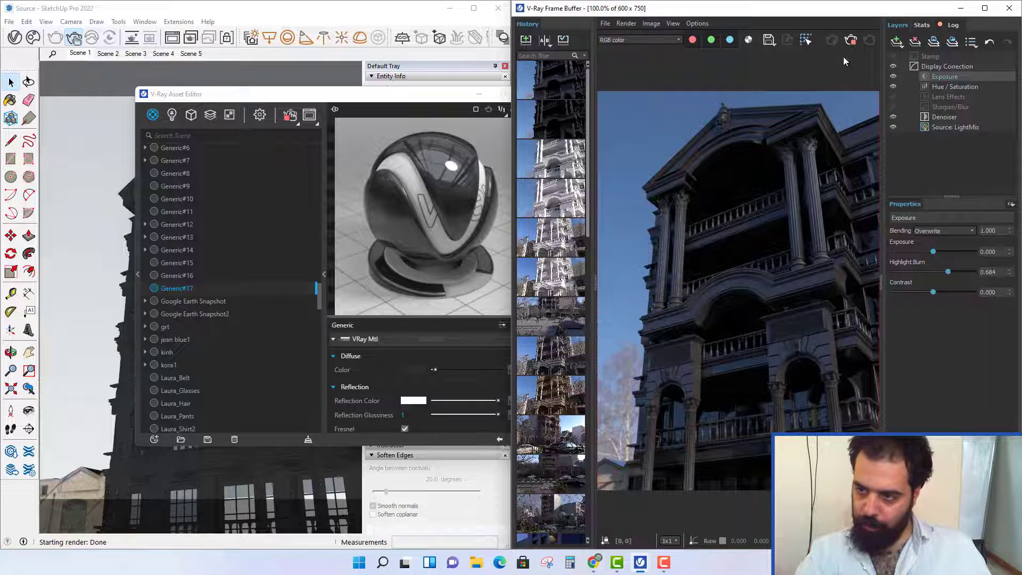
Step: Load the non-reflective black render from the history and delete the newest, redundant history entry
left_click(554, 120)
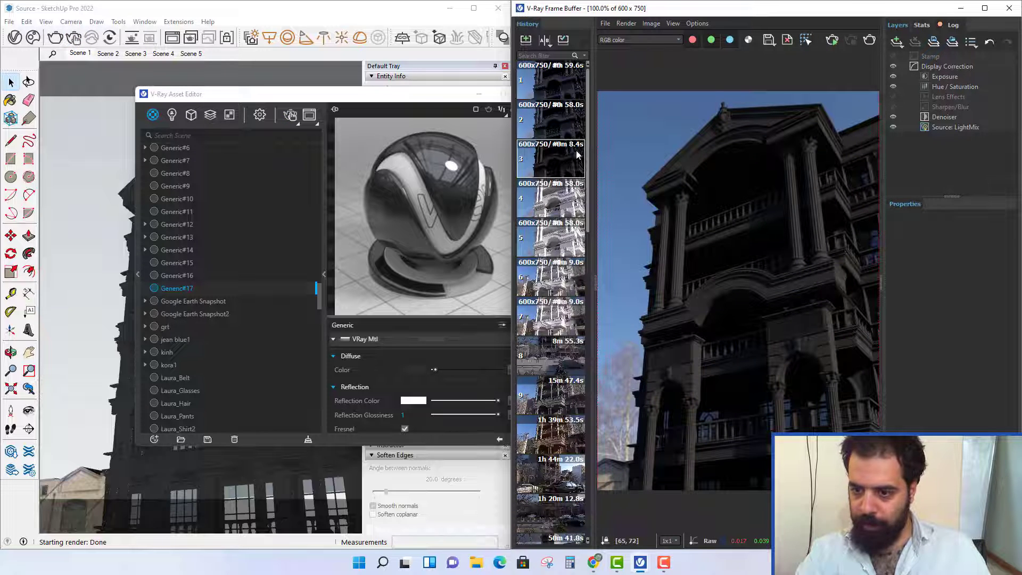
right_click(562, 83)
left_click(597, 143)
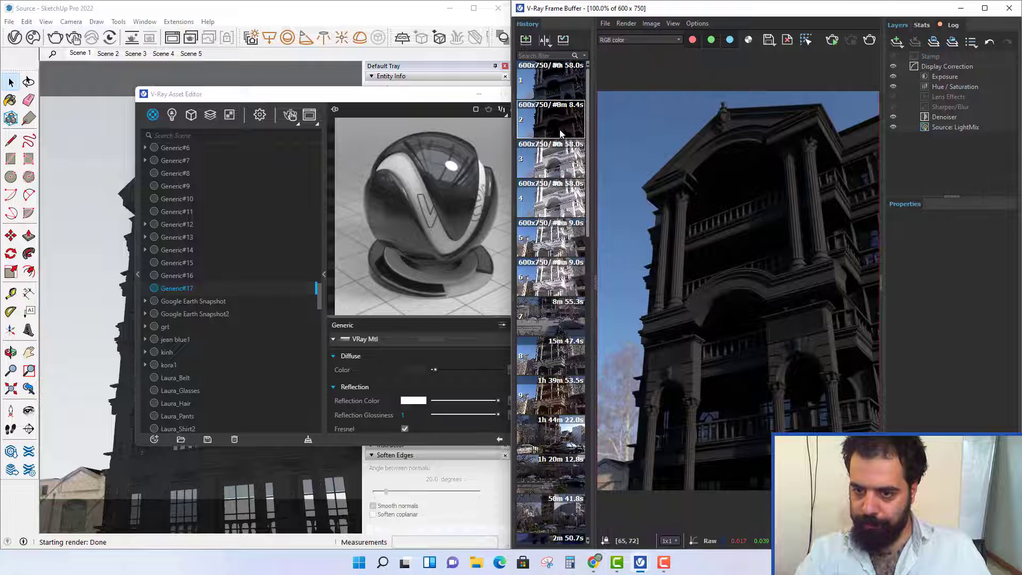
Step: Set Dome Light 0 to 10 in the LightMix of the non-reflective black render and load the reflective black render from the history
left_click(955, 126)
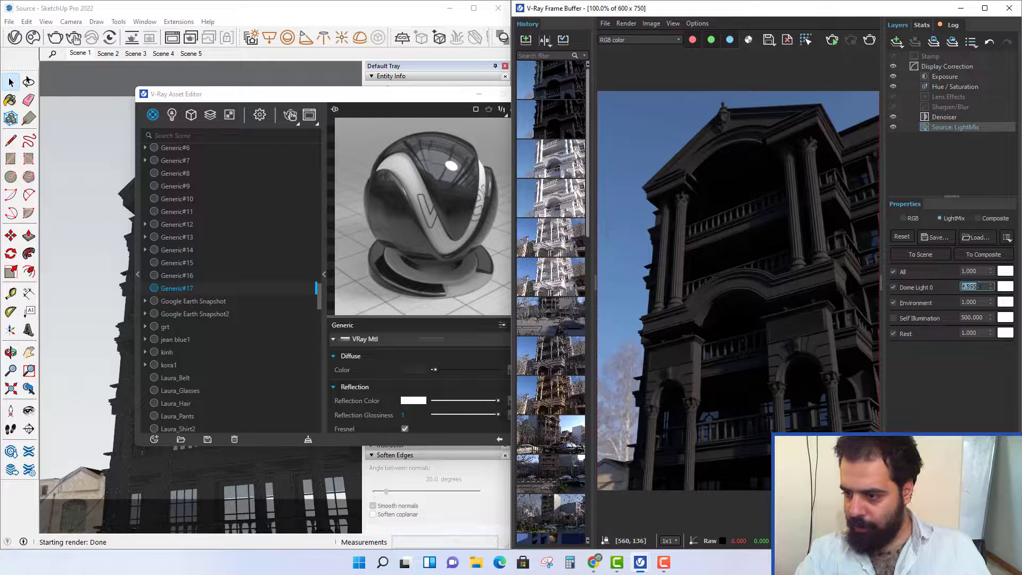
type("10")
key("Return")
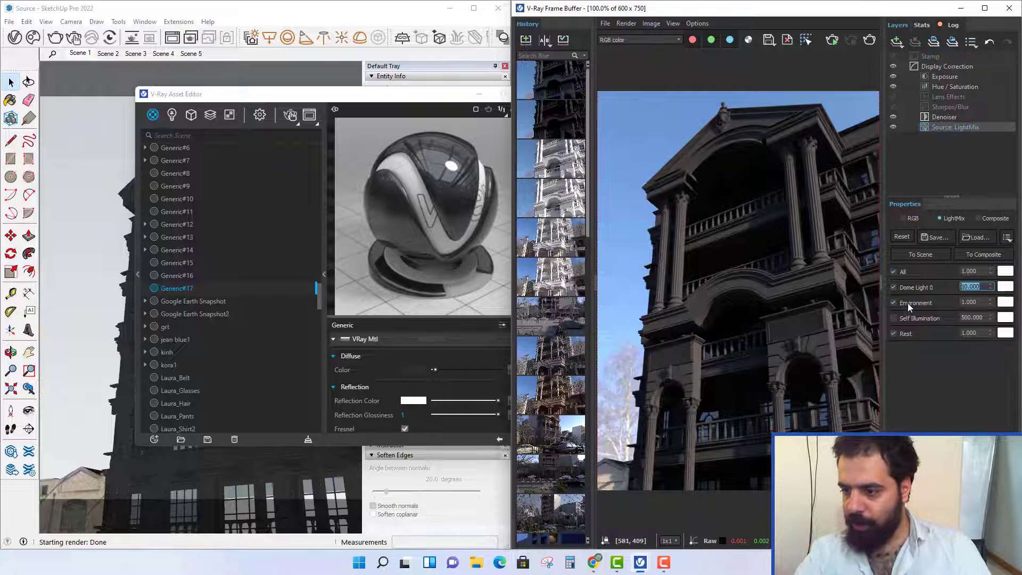
double_click(554, 89)
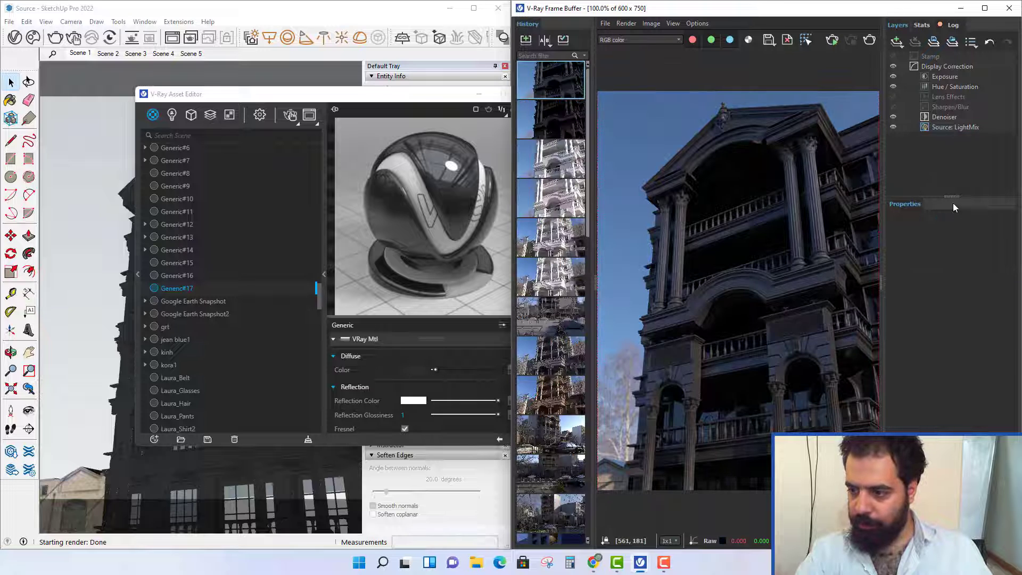
Step: Set Dome Light 0 to 10 in the LightMix of the reflective black render
left_click(985, 129)
double_click(977, 287)
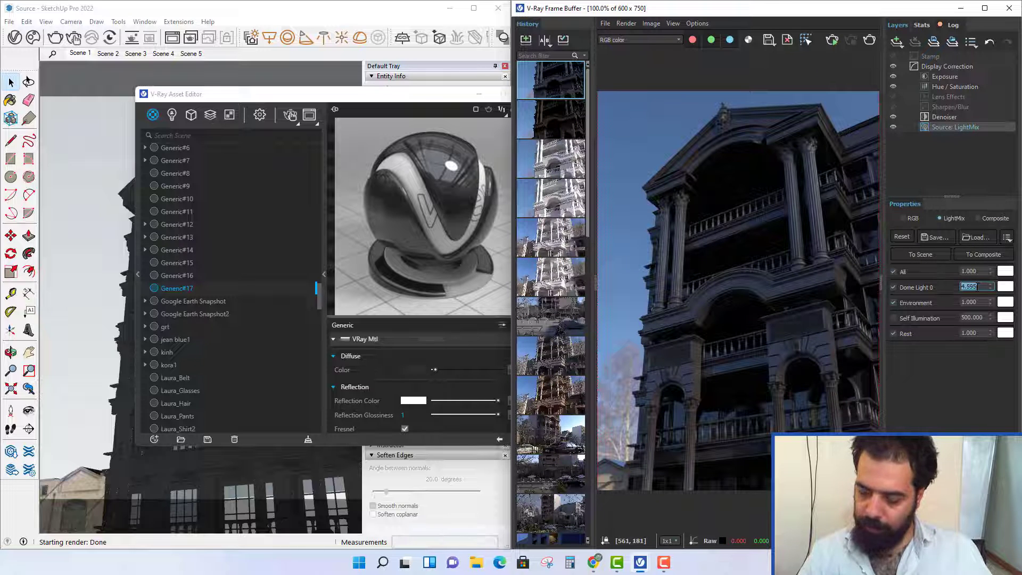
type("10")
key("Return")
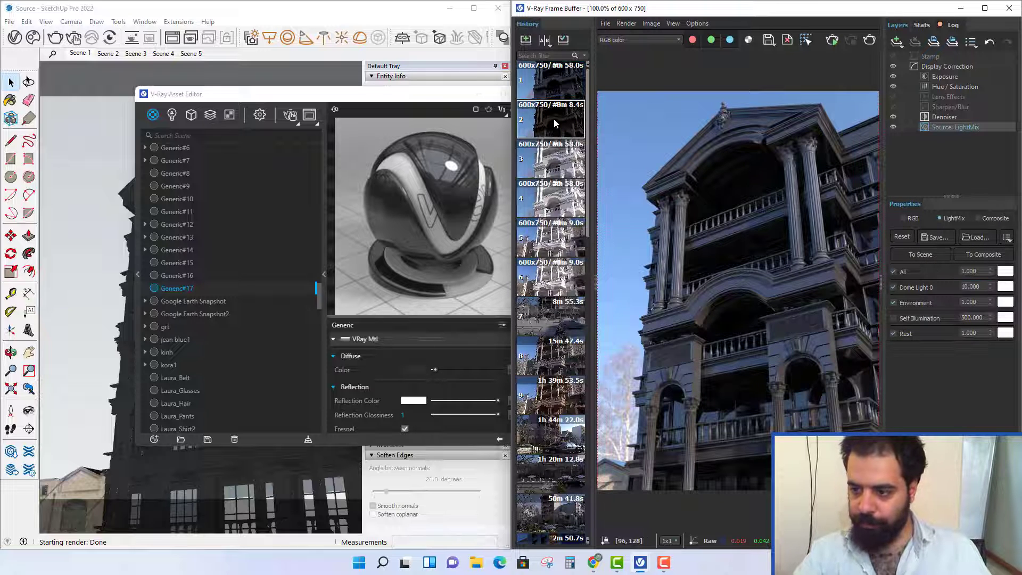
Step: Enable A/B comparison with the reflective black render as A and the non-reflective black render as B
left_click(544, 40)
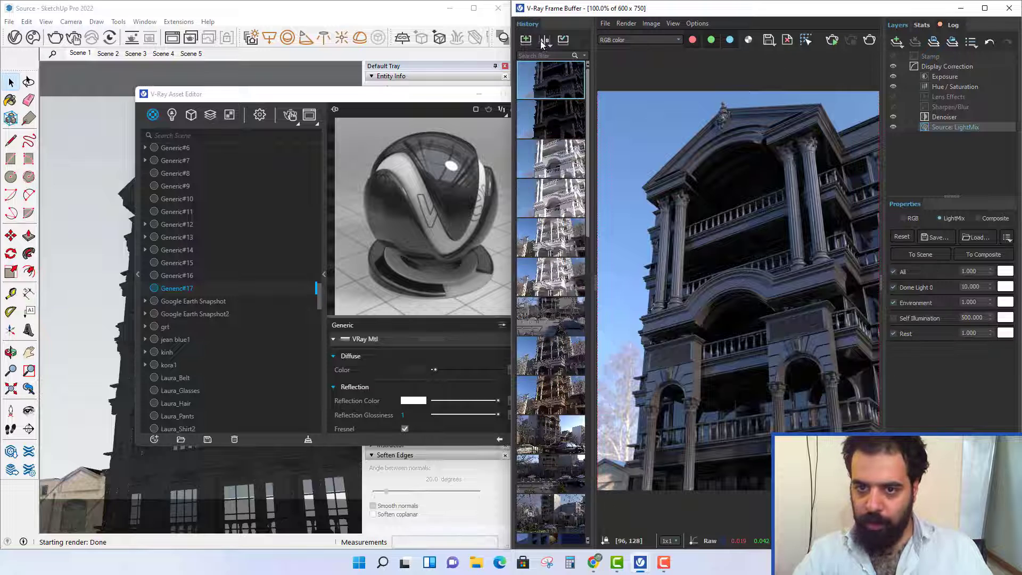
left_click(569, 120)
left_click(534, 81)
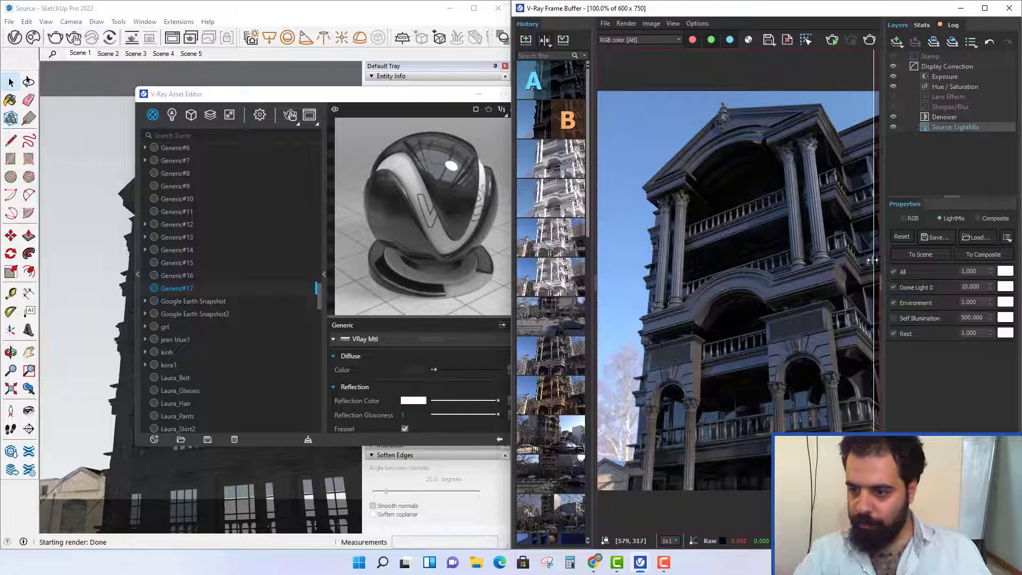
Step: Sweep the comparison divider across the whole facade to compare the reflective and non-reflective black renders
left_click_drag(873, 260, 596, 261)
scroll(753, 289, "down", 1)
scroll(760, 292, "up", 1)
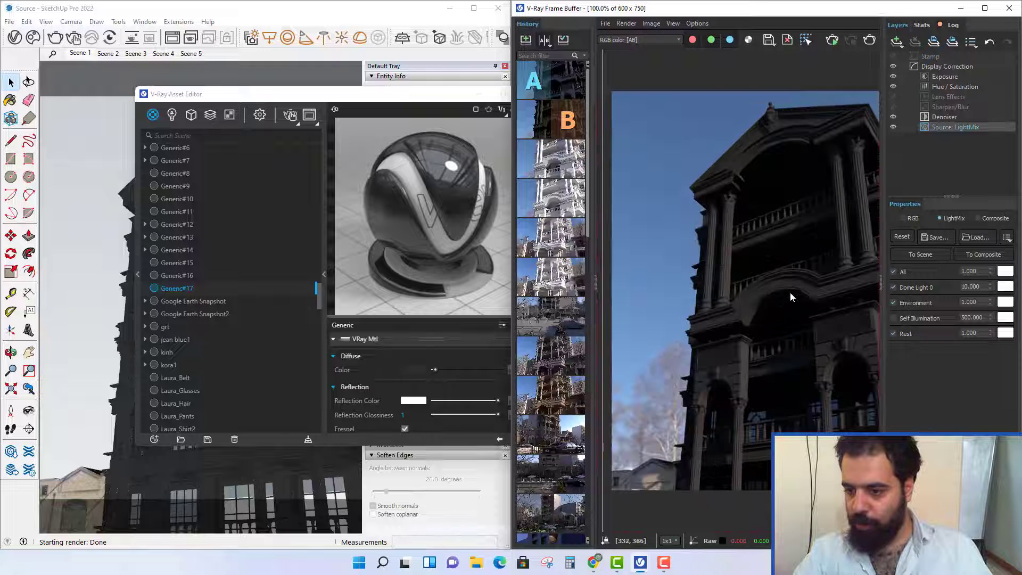
middle_click_drag(790, 292, 717, 289)
left_click_drag(601, 289, 859, 296)
left_click_drag(794, 300, 857, 299)
middle_click_drag(772, 310, 755, 310)
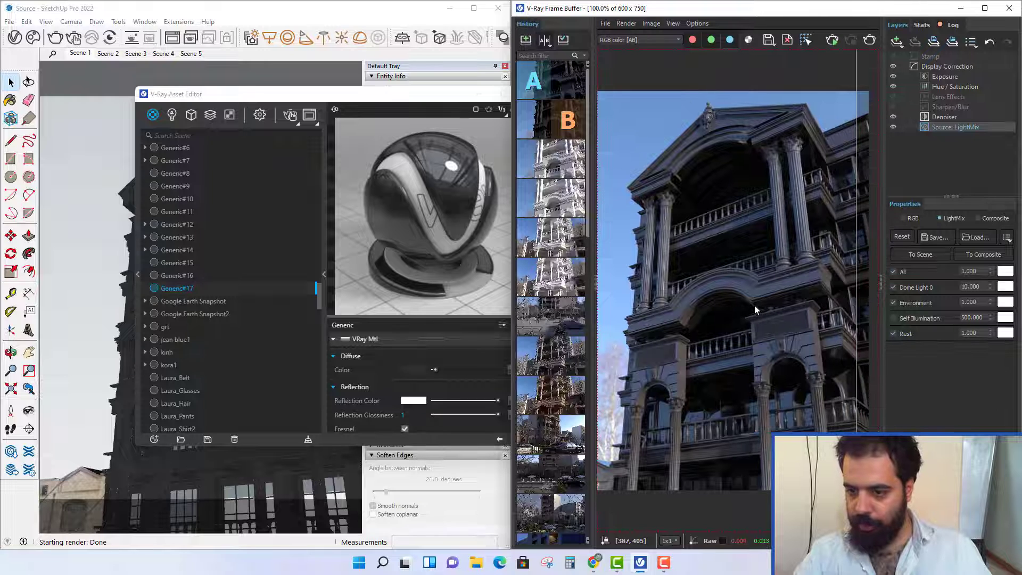
scroll(755, 305, "down", 2)
scroll(769, 296, "up", 2)
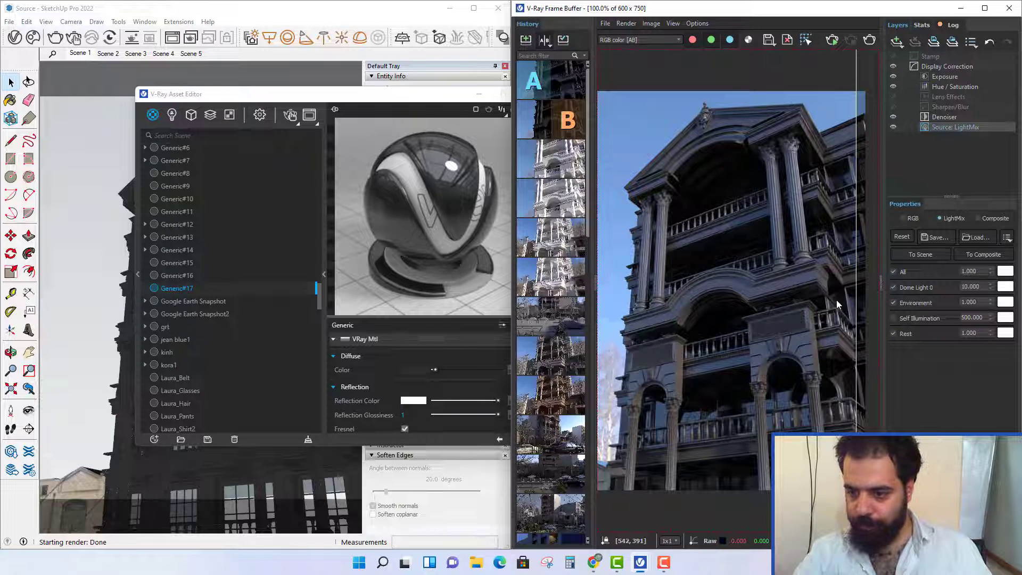
Step: Compare both black renders up close around the upper arch and columns, and return to the full facade view
left_click_drag(852, 298, 791, 319)
scroll(714, 106, "up", 1)
middle_click_drag(697, 149, 748, 150)
left_click_drag(792, 143, 844, 158)
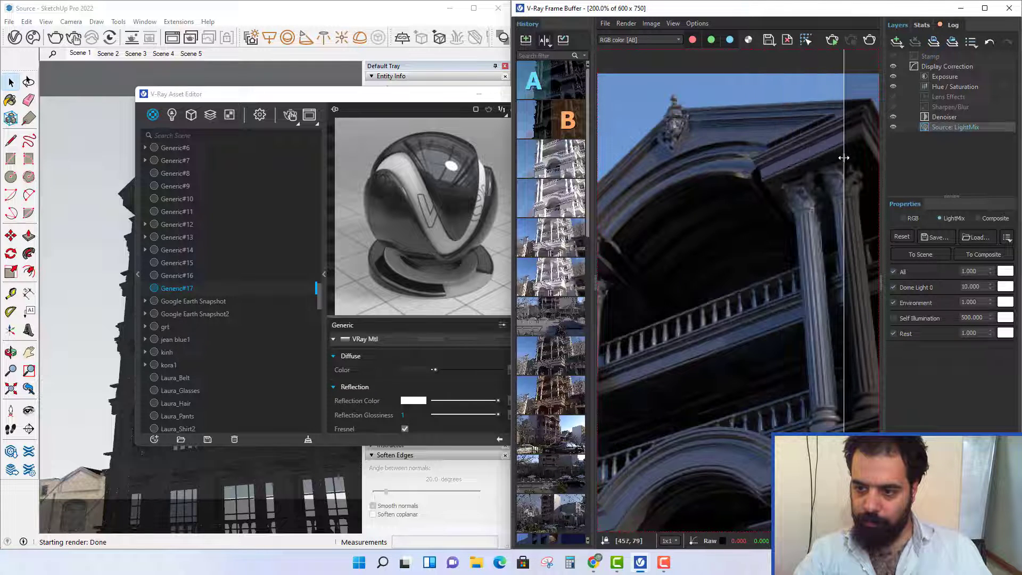
scroll(724, 208, "down", 1)
scroll(724, 208, "down", 1)
scroll(776, 286, "up", 1)
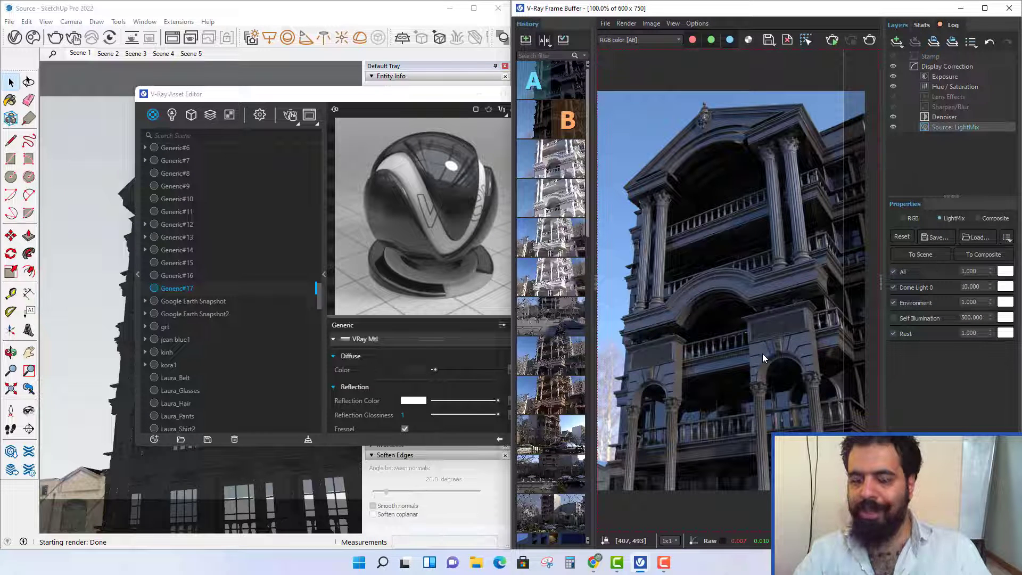
Step: Choose a Bitmap texture for the diffuse color of Generic#17 and bring up the image file selection
left_click(390, 99)
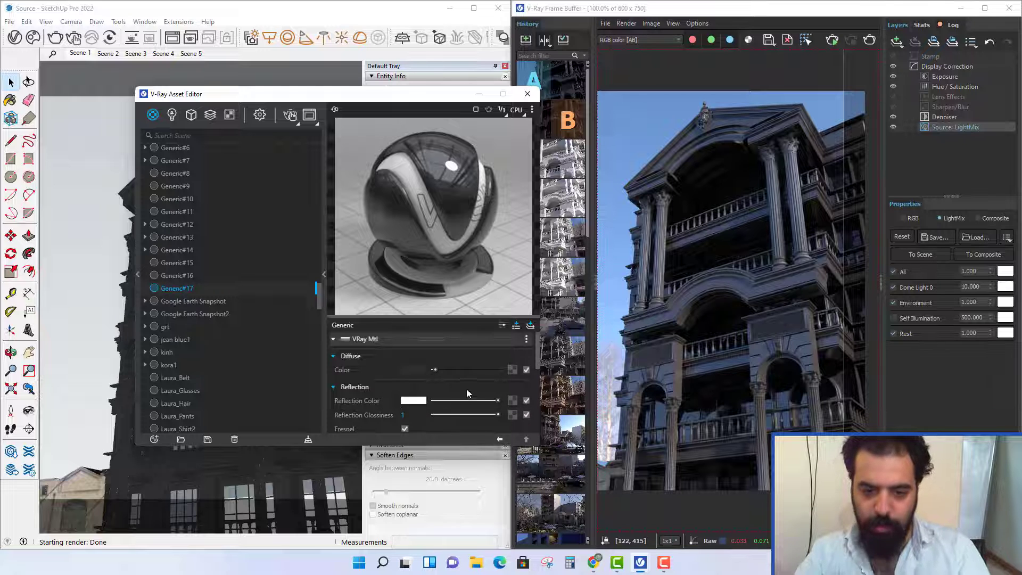
left_click(510, 369)
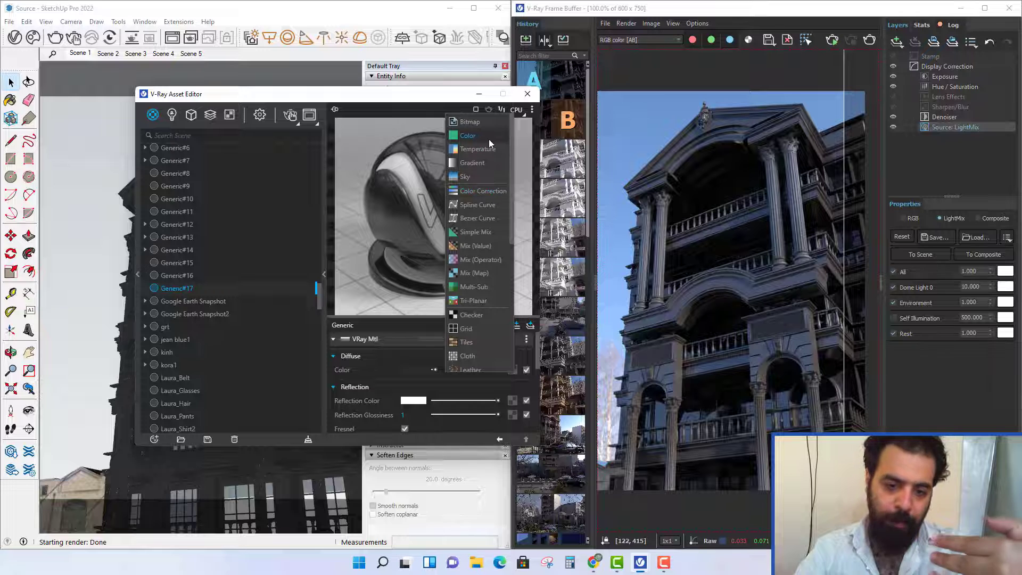
scroll(481, 230, "down", 6)
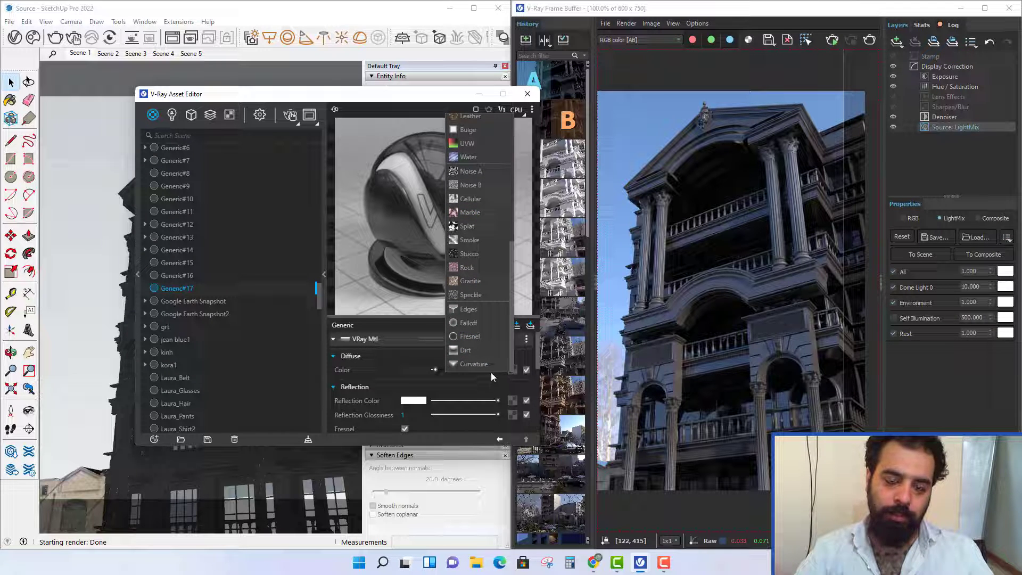
scroll(489, 357, "up", 6)
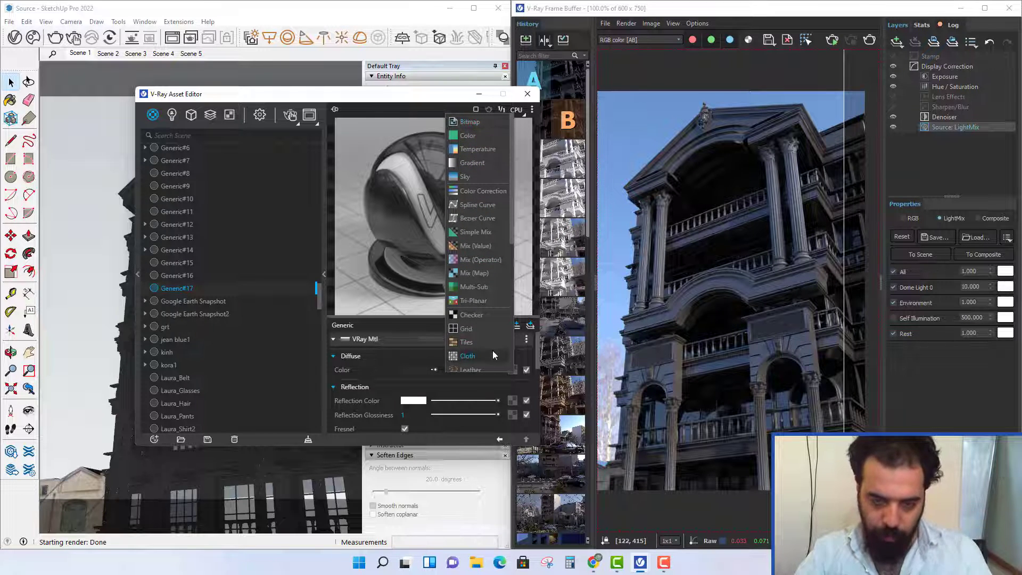
left_click(470, 122)
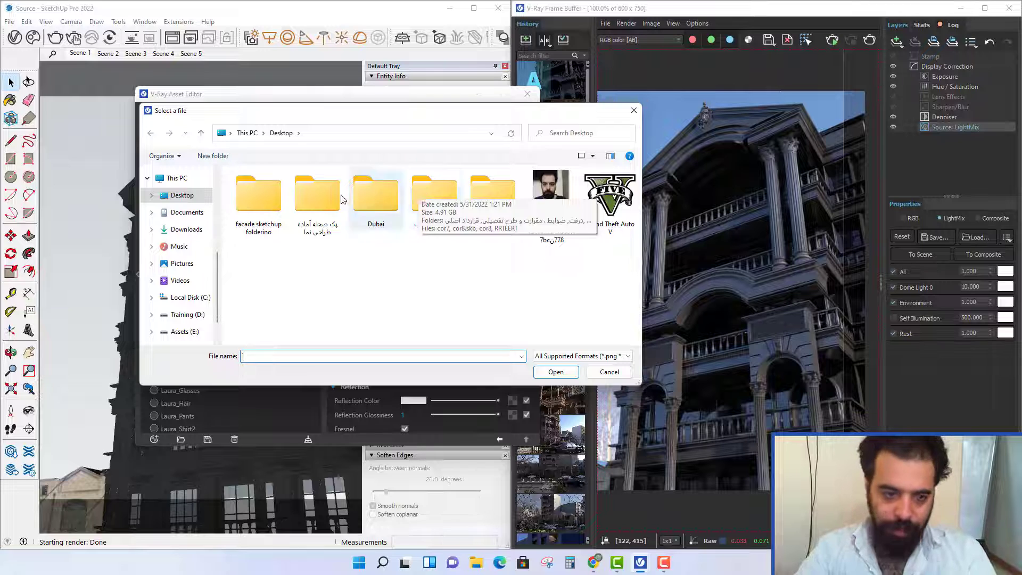
Step: Browse the Downloads folder for a suitable facade texture image
left_click(187, 229)
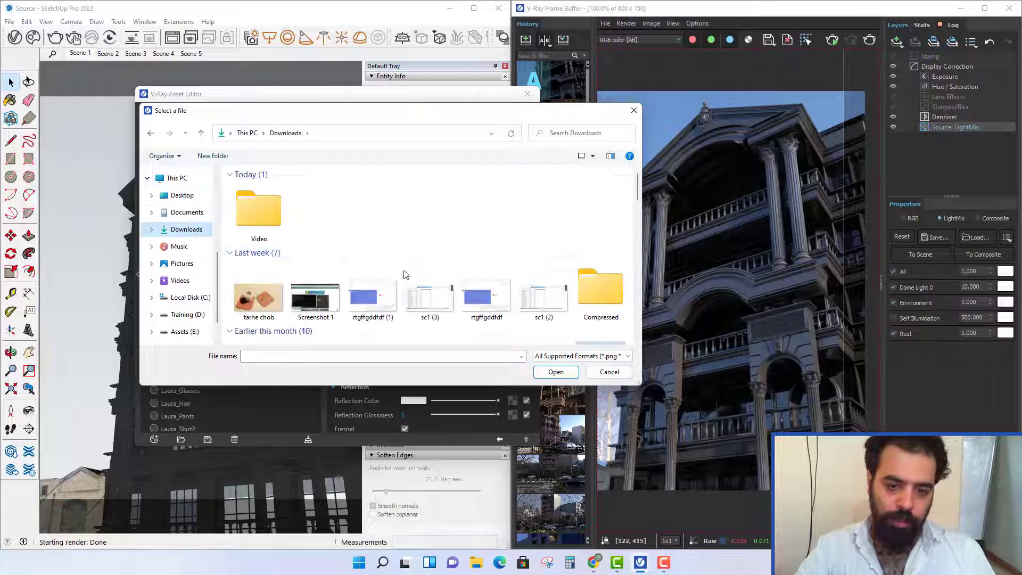
scroll(419, 288, "down", 1)
scroll(418, 288, "down", 5)
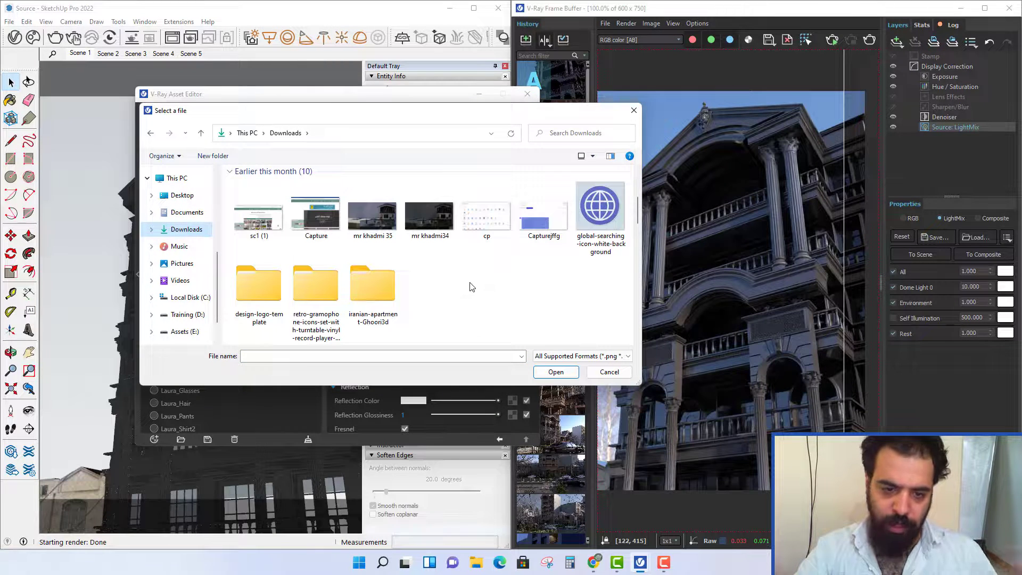
scroll(466, 277, "up", 2)
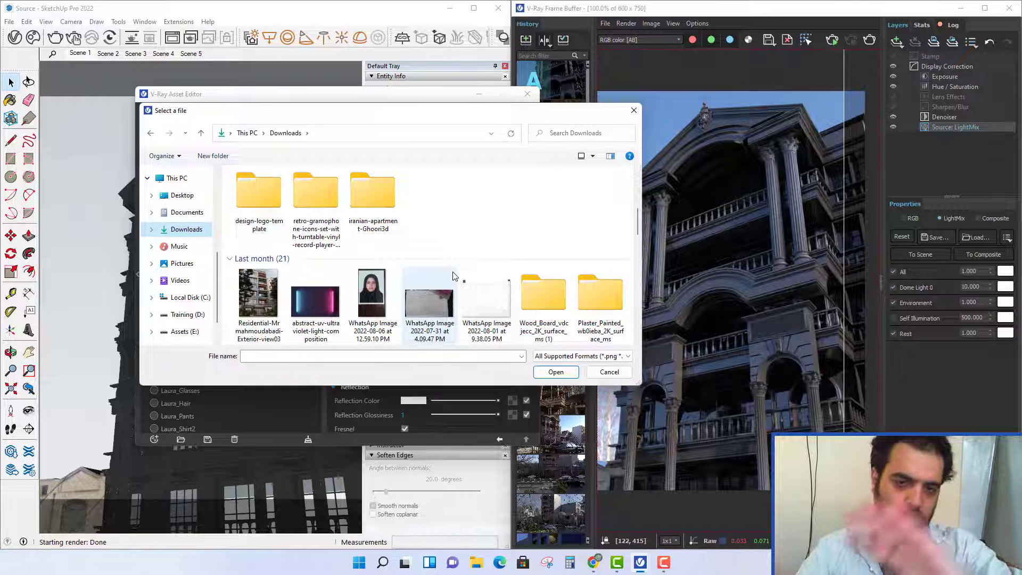
scroll(445, 266, "down", 6)
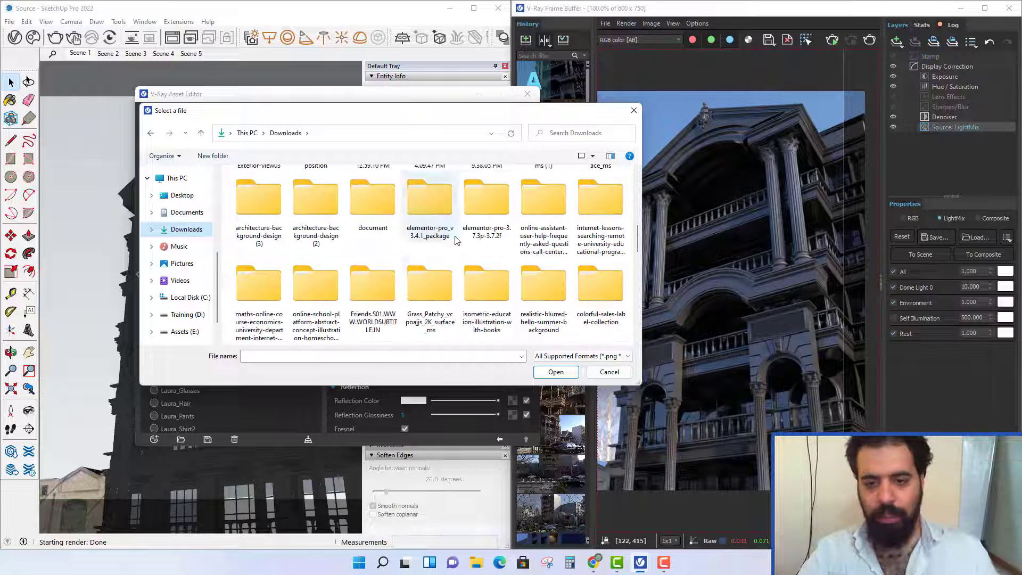
scroll(434, 256, "down", 2)
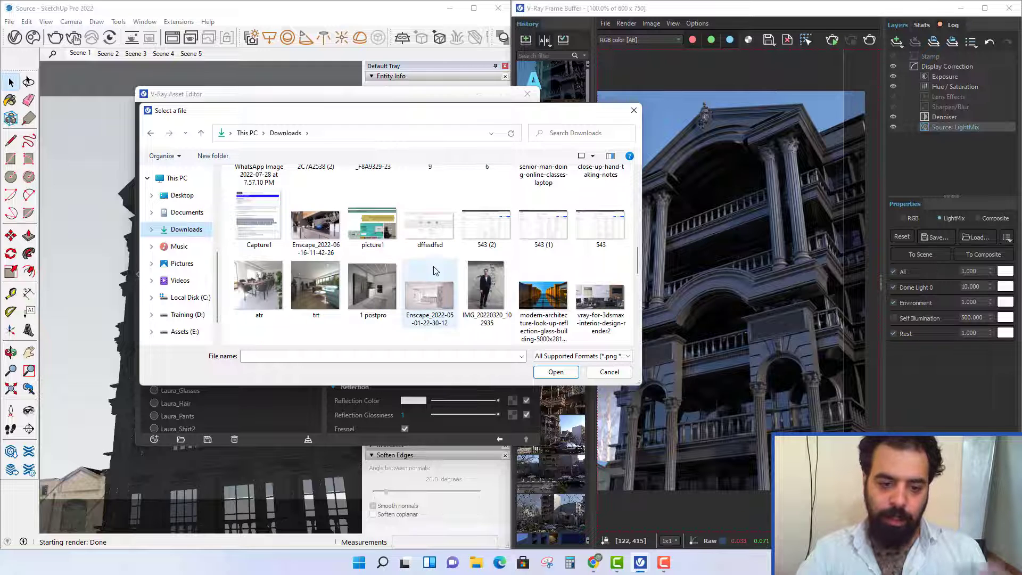
scroll(437, 267, "up", 4)
scroll(437, 266, "up", 2)
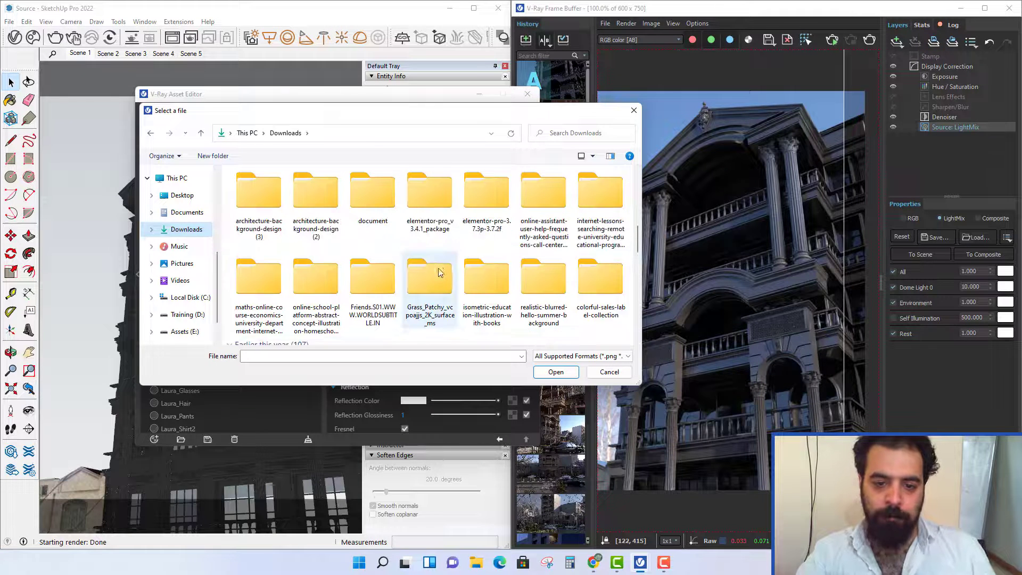
scroll(429, 264, "up", 2)
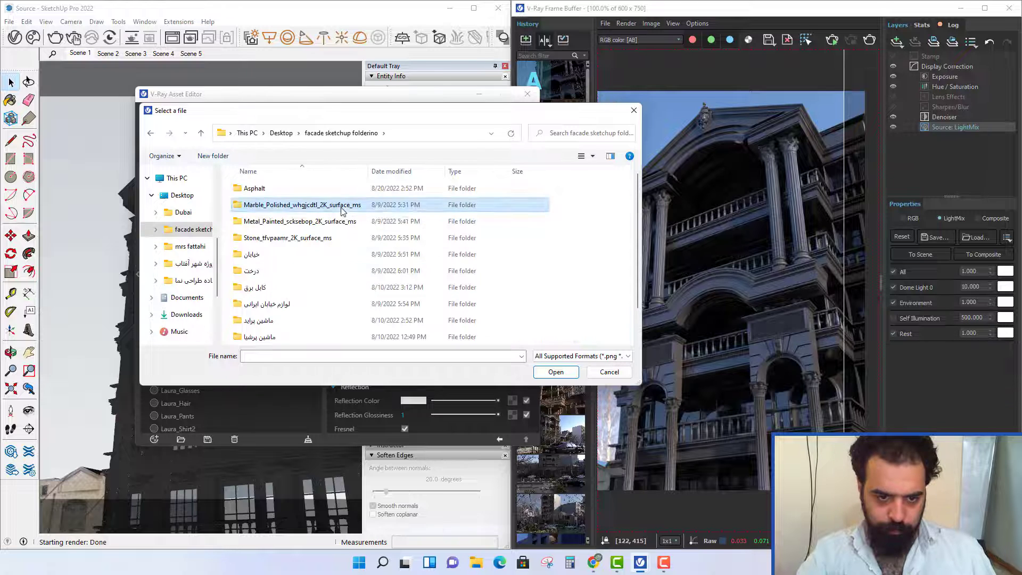
Step: Open the Marble_Polished_whgjcdtl_2K_surface_ms folder, view its marble preview image and close the viewer
double_click(319, 203)
left_click(331, 209)
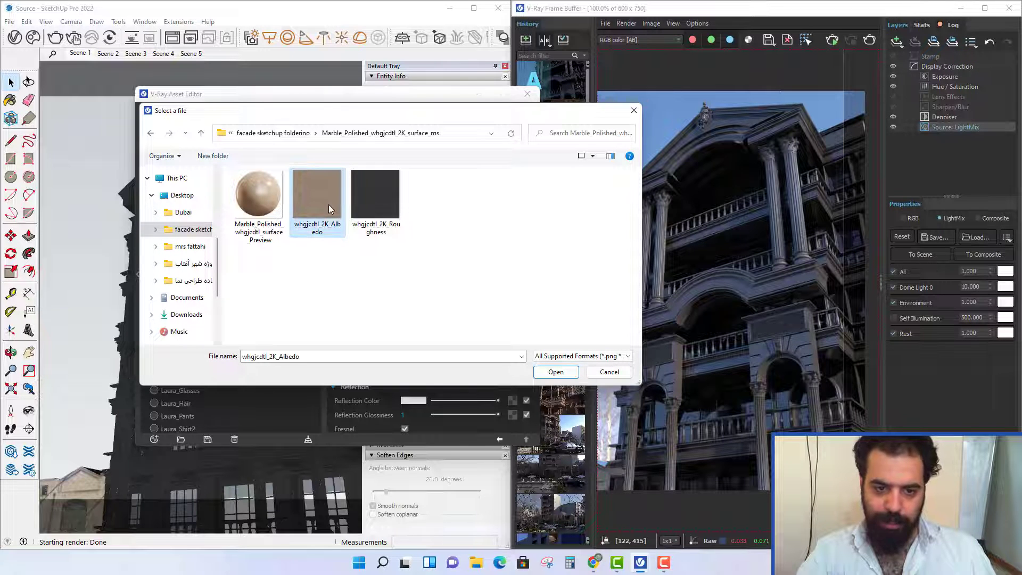
left_click(258, 198)
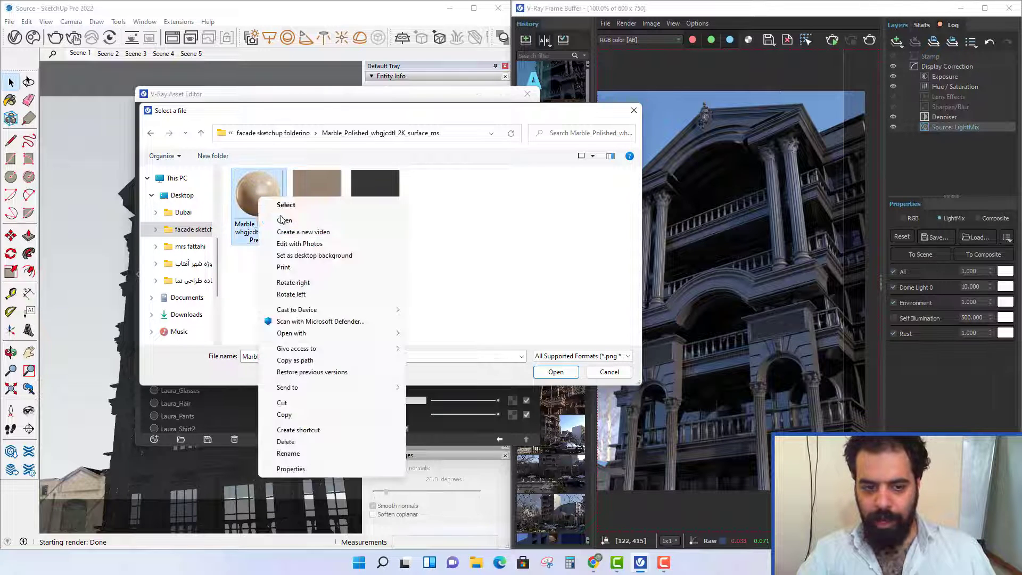
right_click(259, 197)
left_click(314, 220)
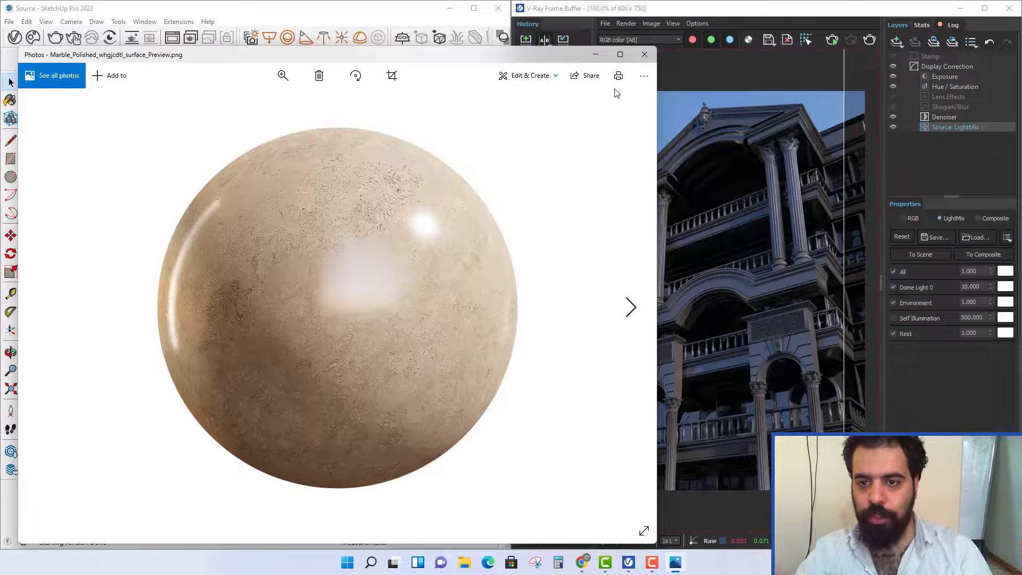
left_click(644, 54)
Step: Load whgjcdtl_2K_Albedo as the diffuse bitmap of Generic#17 and return to the material's settings
left_click(335, 223)
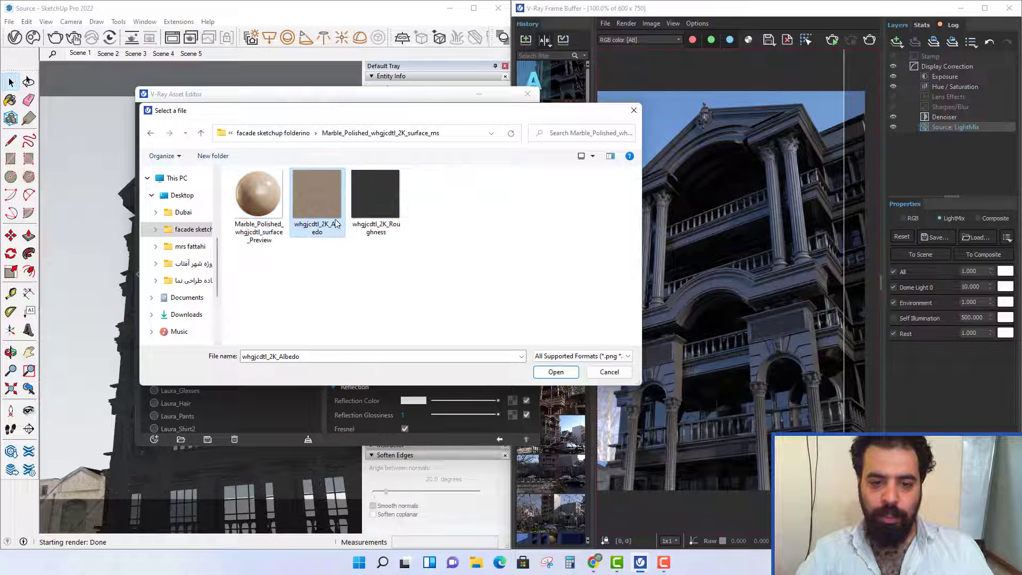
left_click(394, 226)
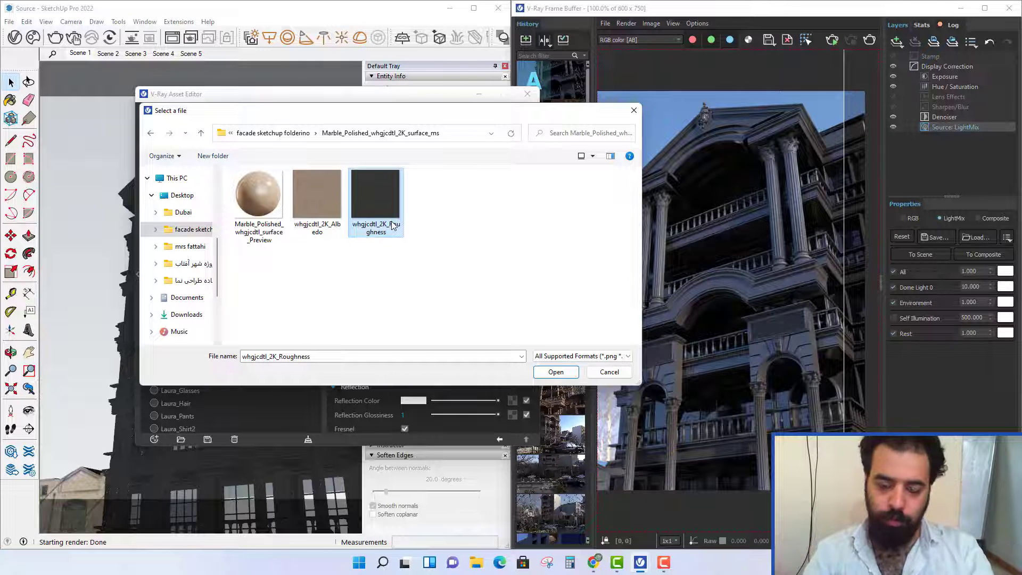
left_click_drag(418, 113, 374, 441)
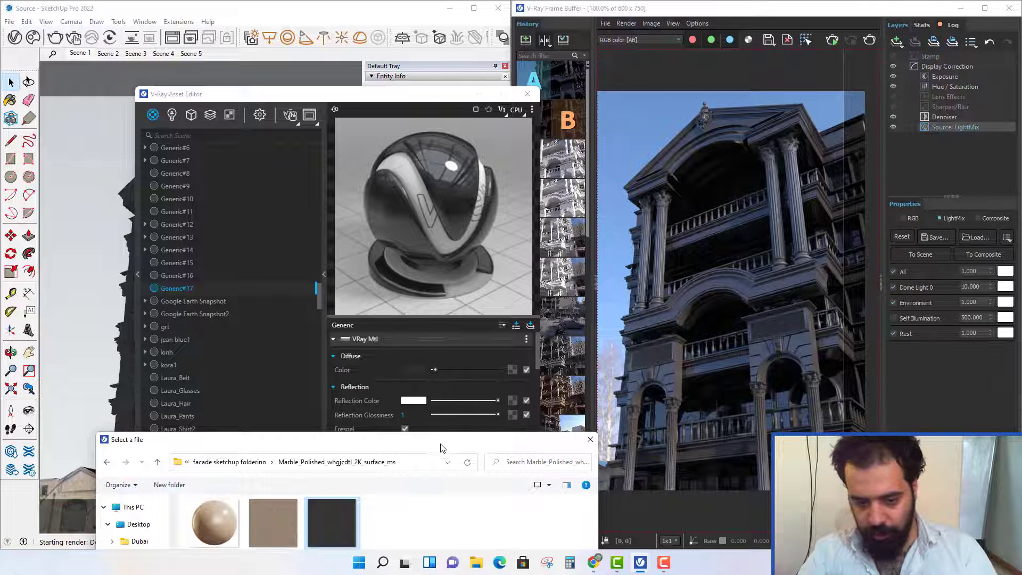
left_click_drag(441, 444, 397, 128)
left_click(232, 214)
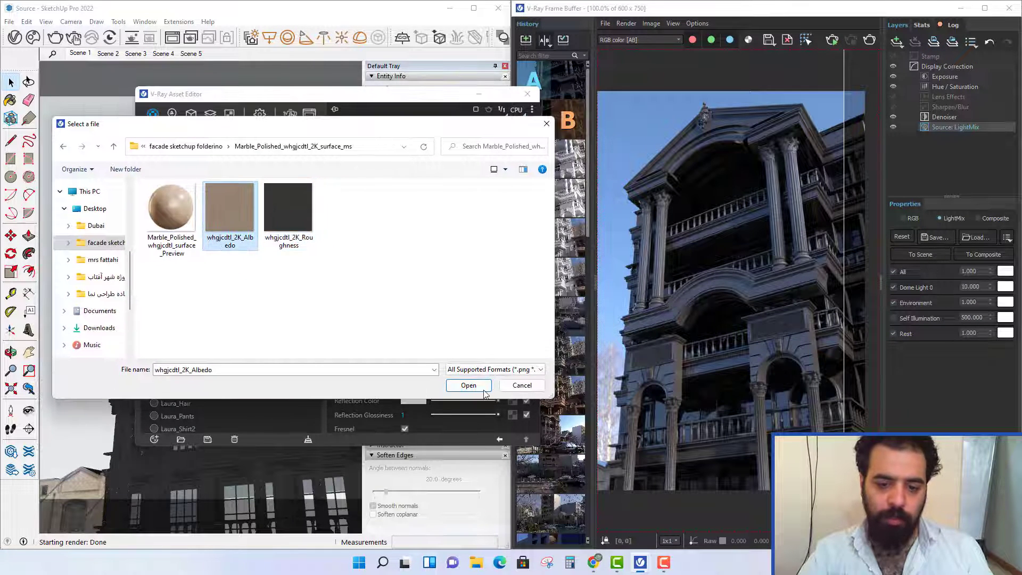
left_click(468, 385)
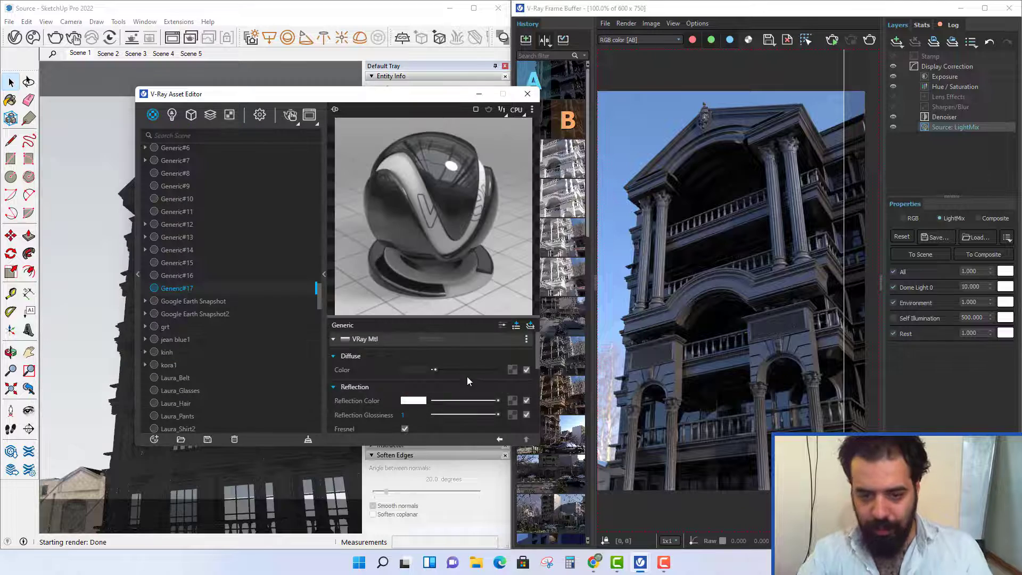
left_click(525, 438)
Step: Move the Asset Editor off the material settings and set the Generic#17 texture size to 5 m
mouse_move(244, 100)
left_mouse_down()
mouse_move(290, 116)
mouse_move(493, 133)
mouse_move(387, 359)
mouse_move(329, 297)
left_mouse_up()
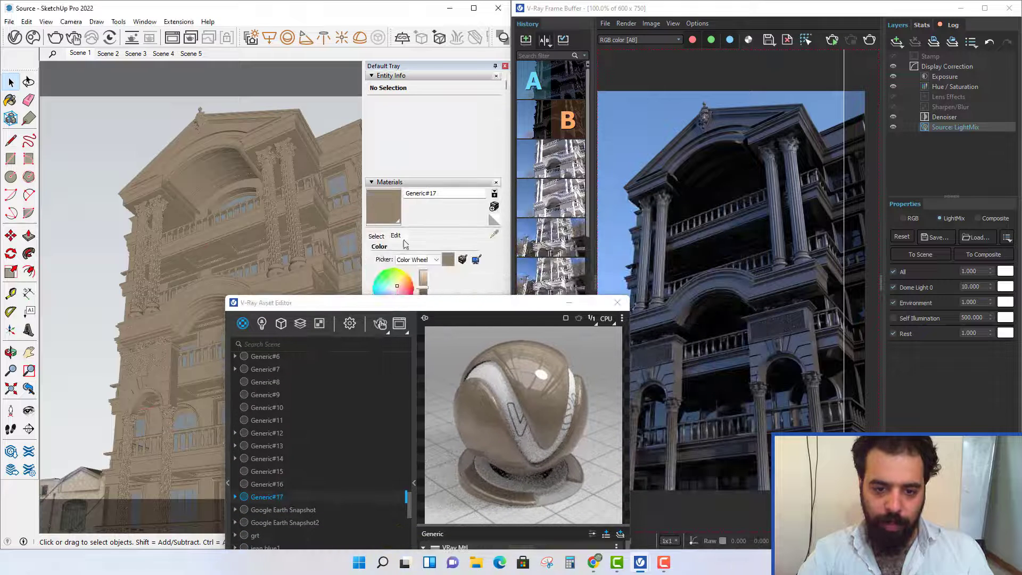
left_click_drag(441, 304, 150, 211)
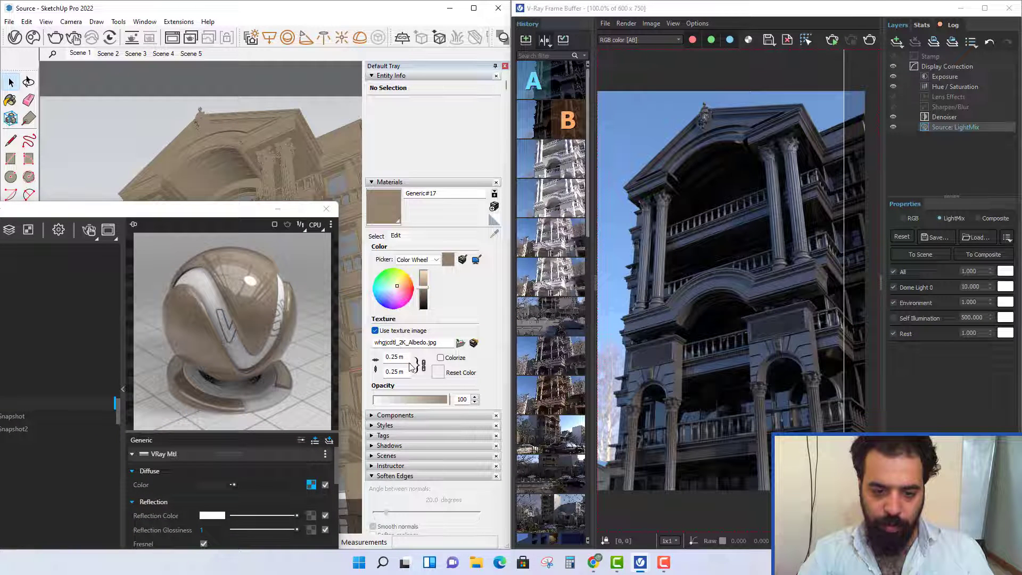
left_click_drag(409, 357, 368, 358)
type("5")
key("Return")
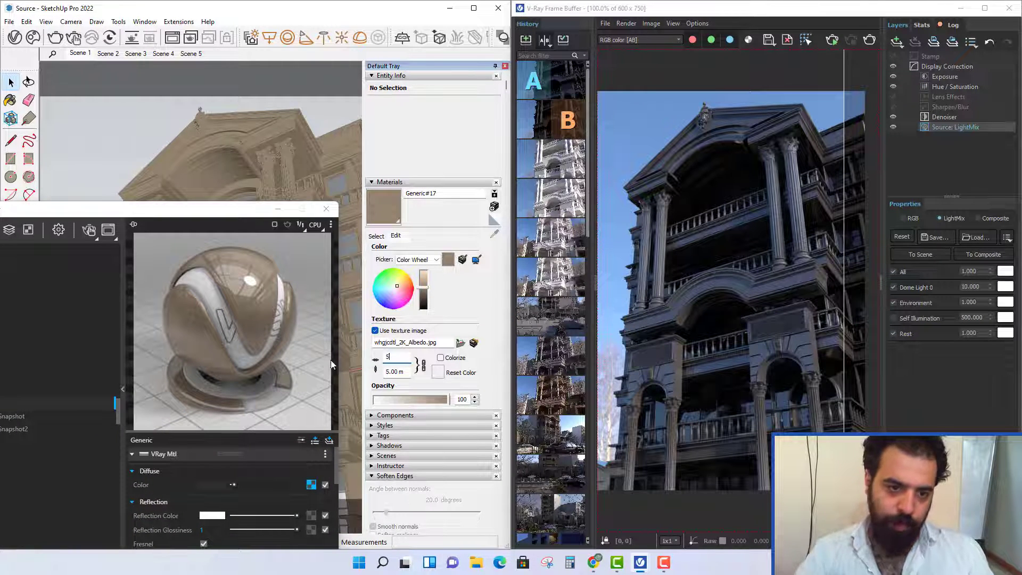
Step: Clear the model view of the Asset Editor and set the Generic#17 texture size to 3 m
left_click_drag(222, 211, 83, 193)
left_click_drag(408, 356, 368, 357)
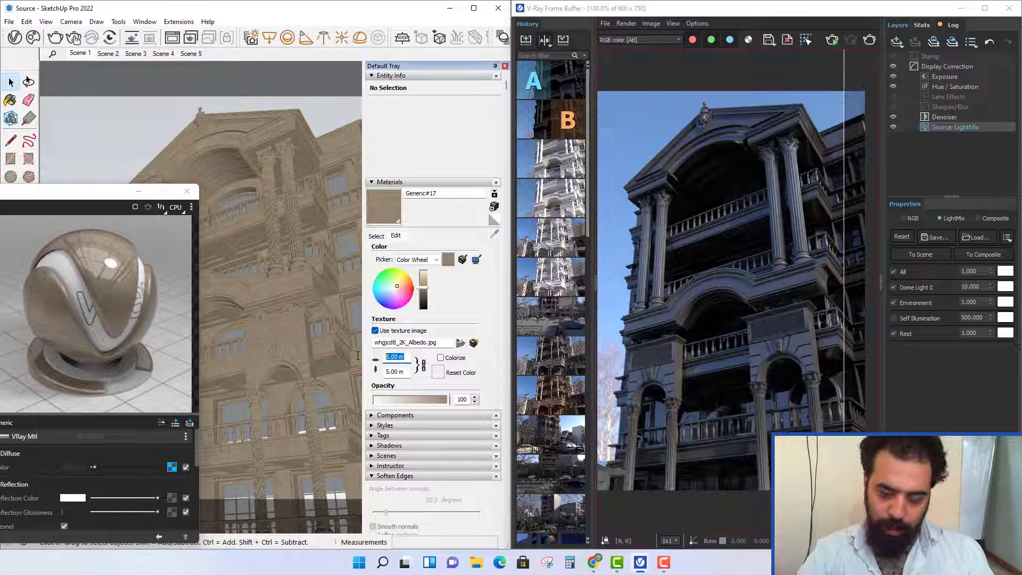
type("10")
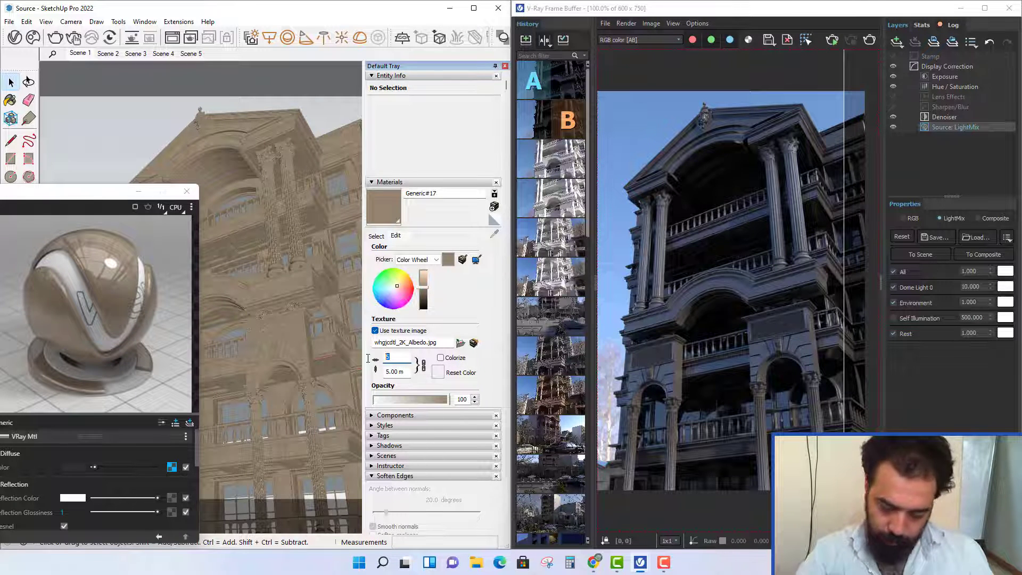
type("3")
key("Return")
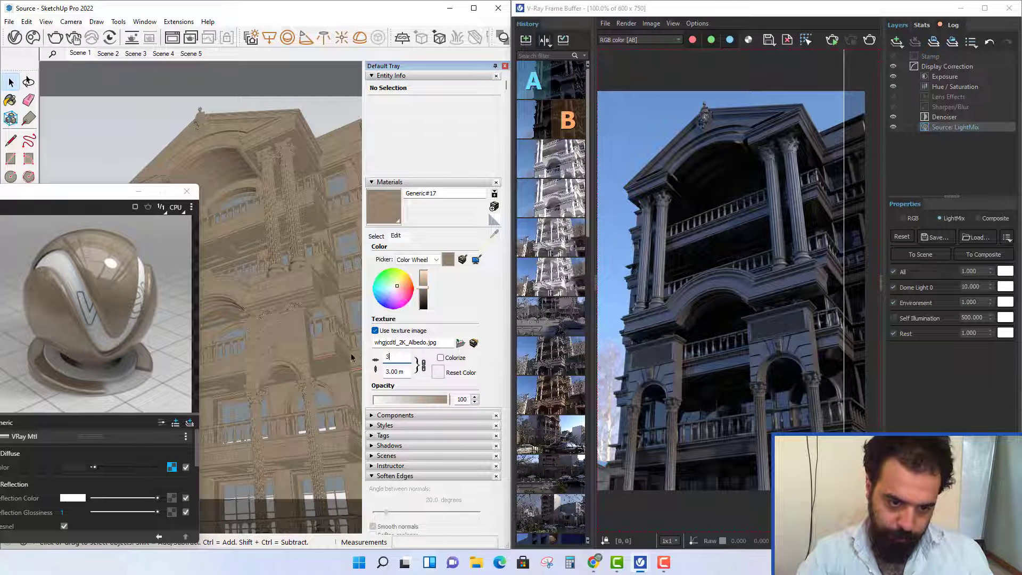
Step: Bring the whole Asset Editor back into view and clear the A and B comparison images from the render history
mouse_move(112, 200)
left_mouse_down()
mouse_move(270, 552)
mouse_move(209, 136)
mouse_move(226, 438)
mouse_move(164, 469)
mouse_move(149, 438)
mouse_move(224, 214)
mouse_move(261, 158)
mouse_move(399, 103)
left_mouse_up()
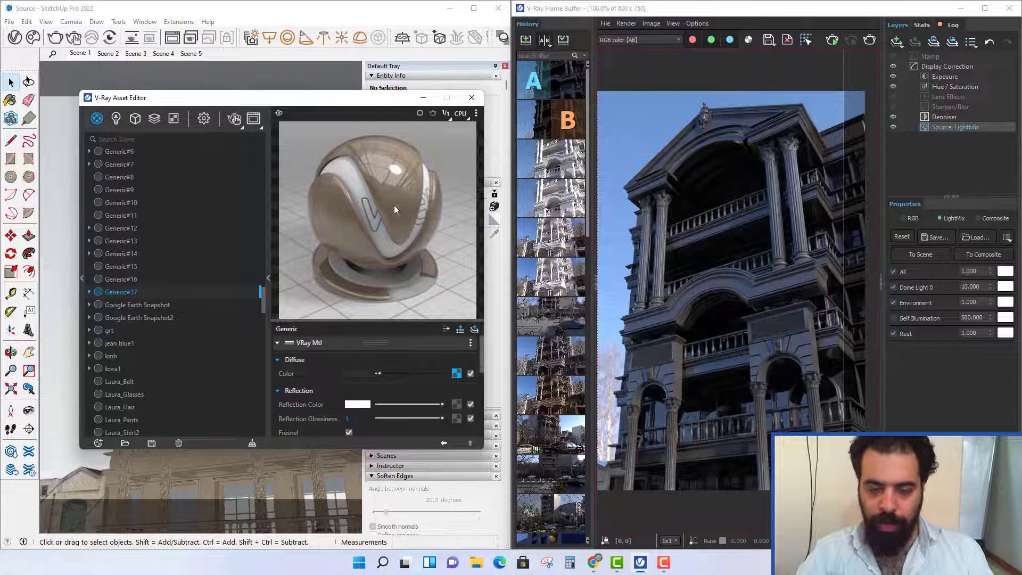
left_click(534, 82)
left_click(569, 122)
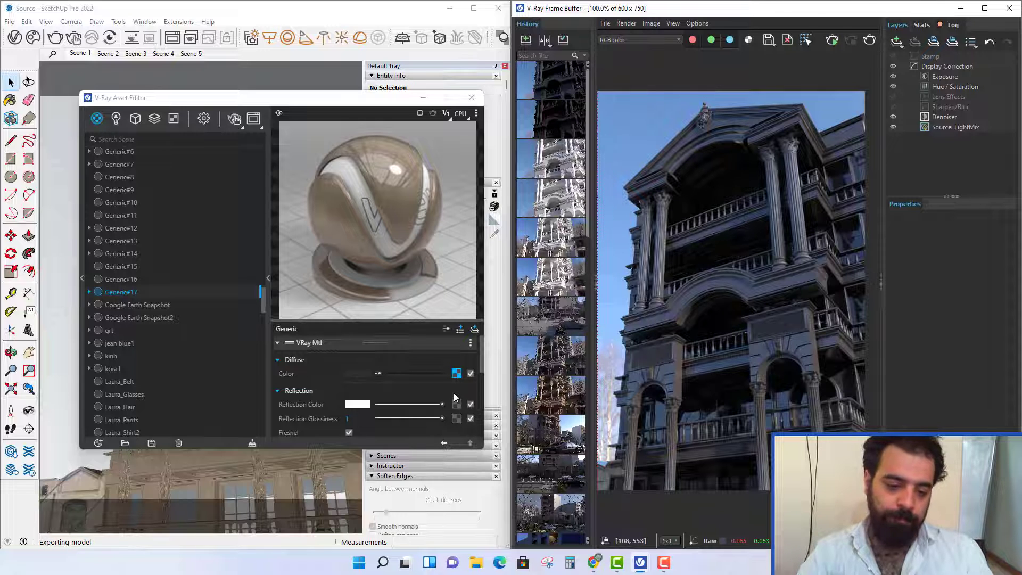
Step: Look through the Generic#17 material's diffuse, reflection and bump settings while the render is being prepared
scroll(459, 381, "down", 2)
scroll(458, 378, "up", 2)
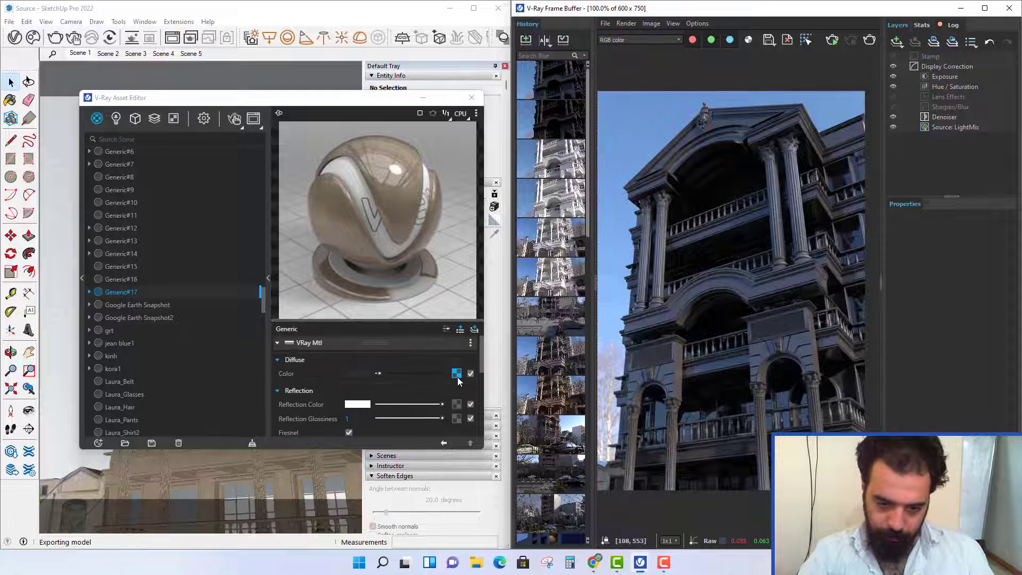
scroll(416, 375, "down", 5)
scroll(416, 374, "up", 3)
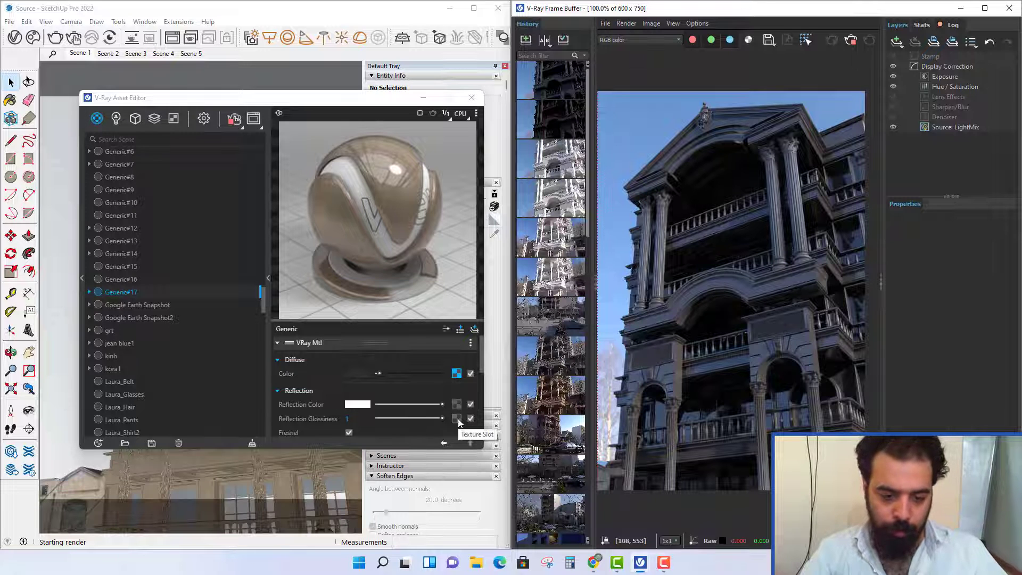
scroll(453, 420, "down", 2)
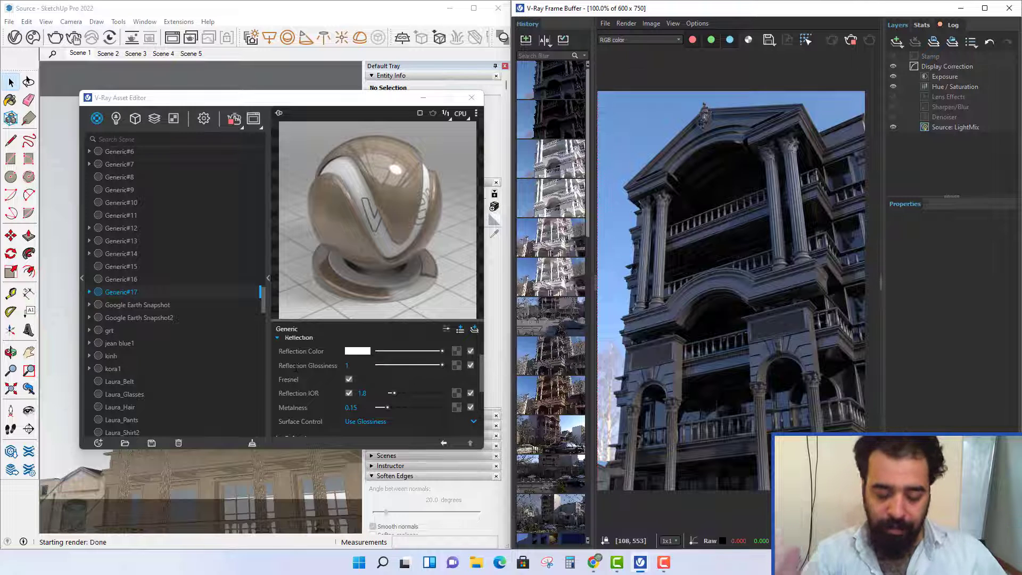
scroll(298, 362, "down", 10)
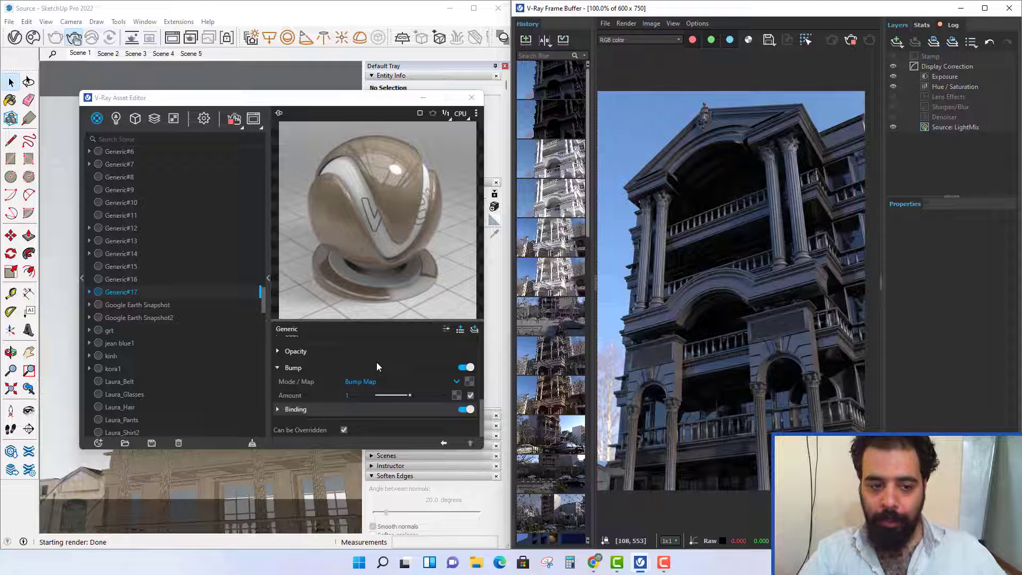
scroll(375, 364, "up", 15)
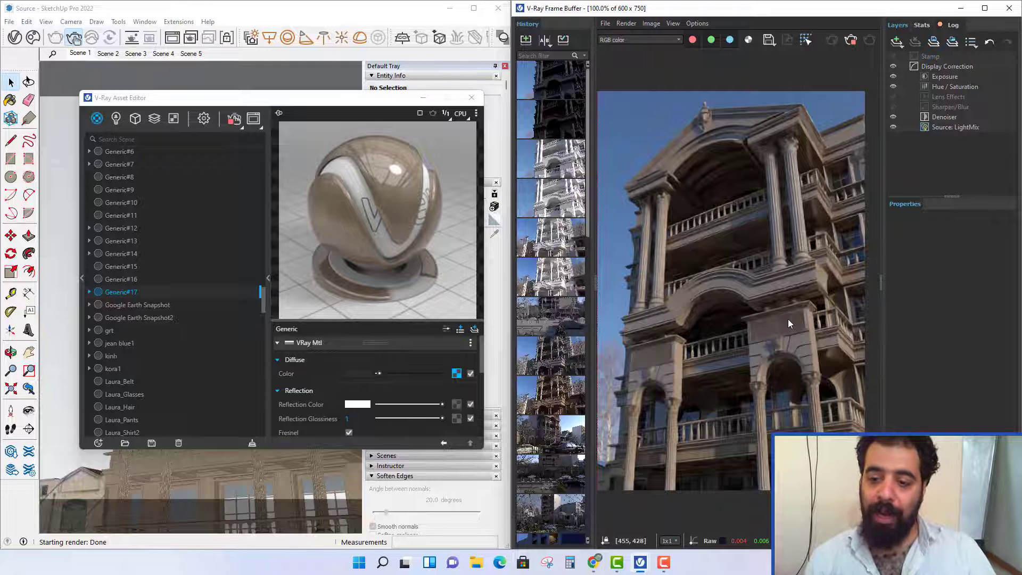
Step: Raise the Dome Light 0 intensity in the render's LightMix to 12.195
left_click(991, 127)
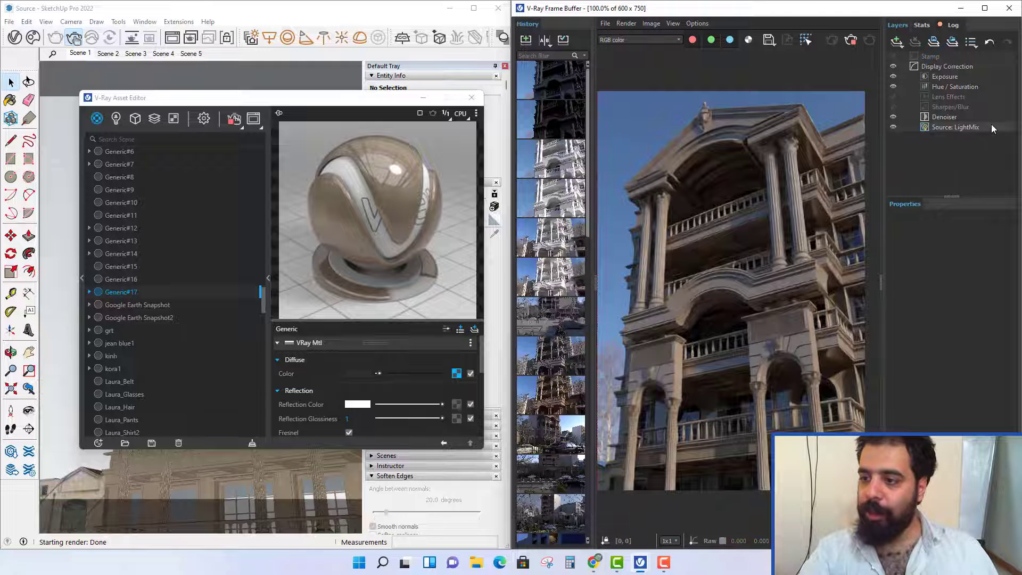
left_click_drag(991, 287, 962, 203)
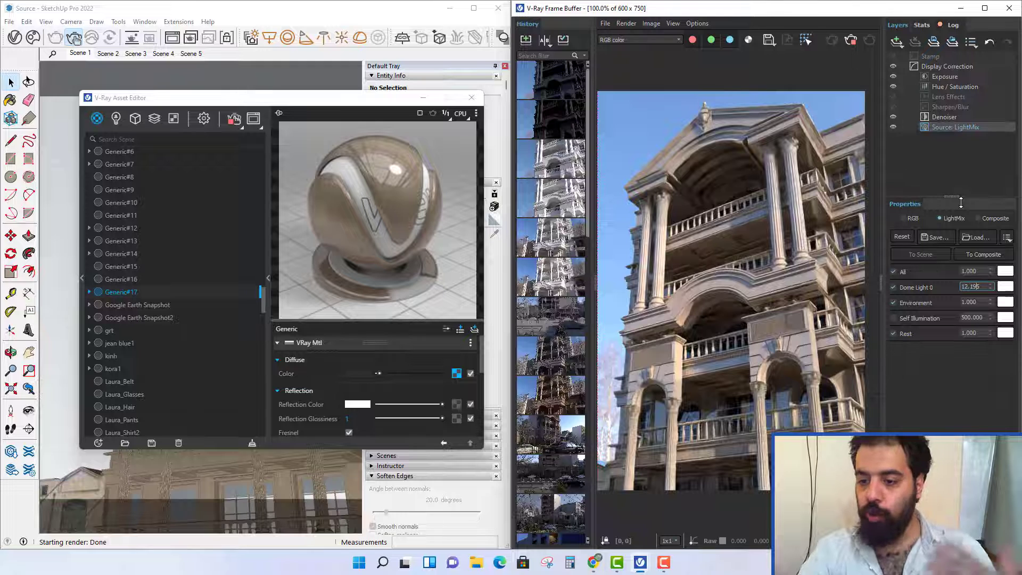
Step: Examine the marble texture up close on the arches, columns, balconies and roof pediment of the rendered facade
scroll(806, 404, "up", 2)
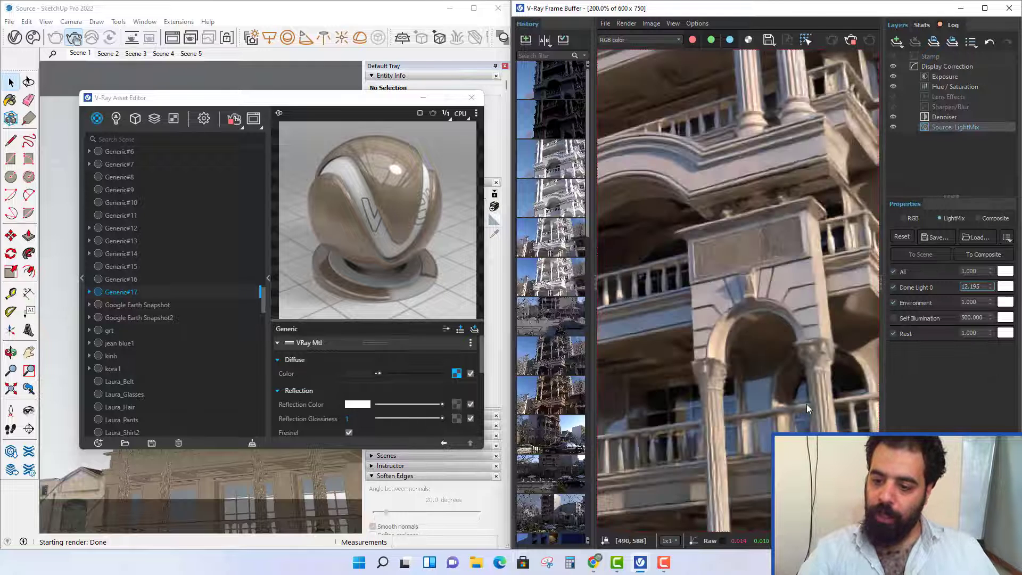
middle_click_drag(702, 321, 776, 331)
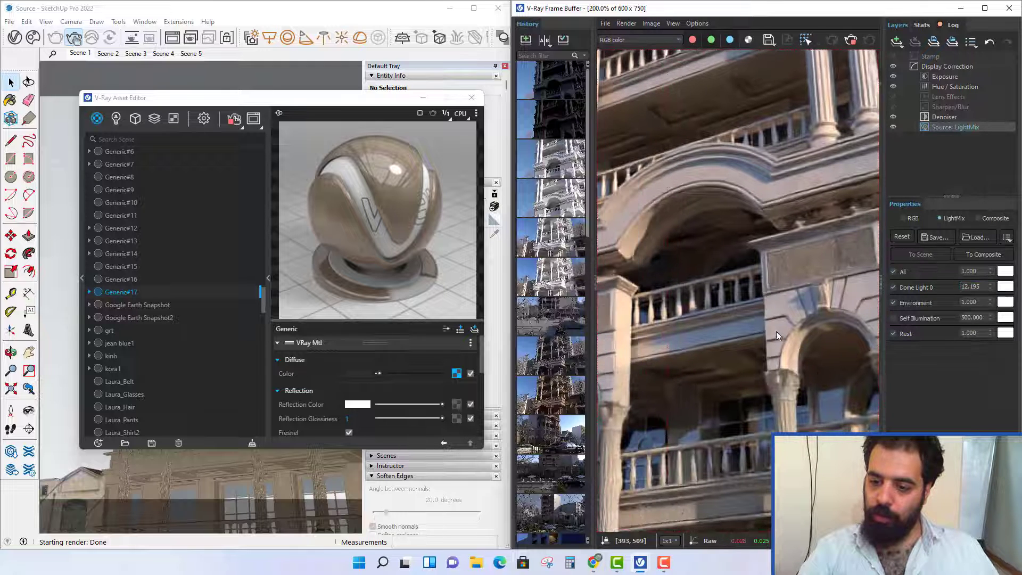
middle_click_drag(693, 269, 701, 367)
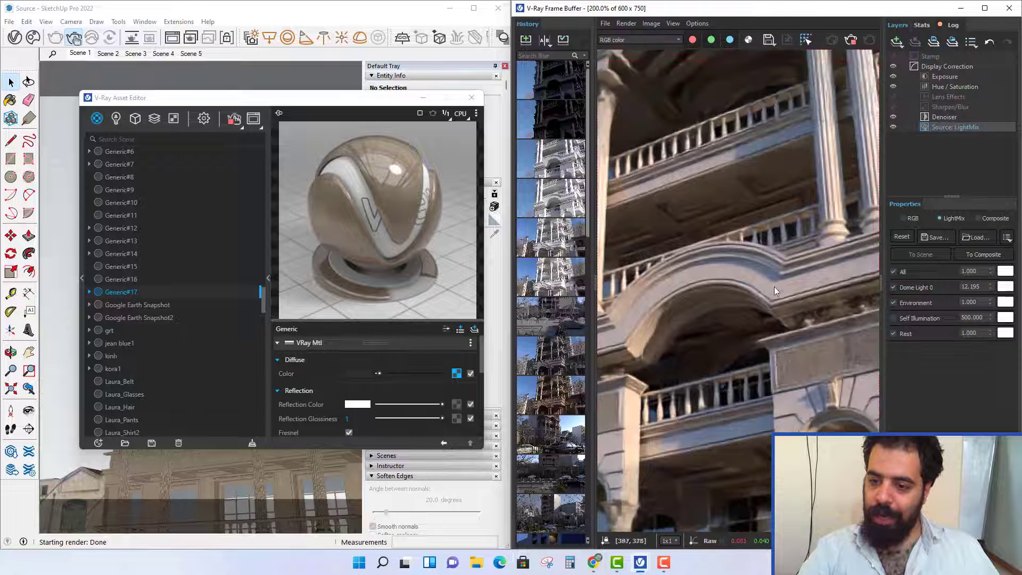
middle_click_drag(754, 158, 722, 367)
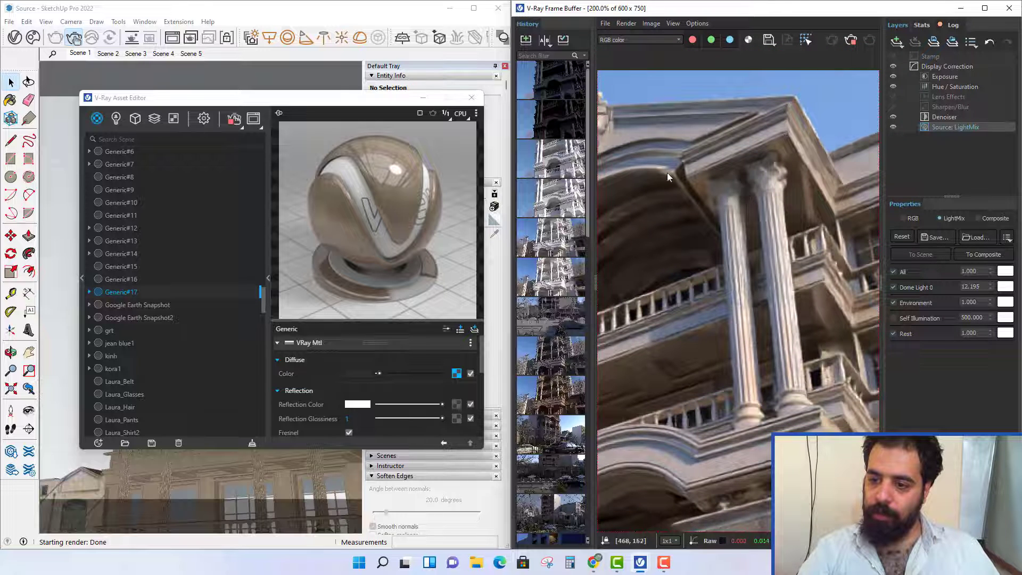
scroll(677, 254, "down", 3)
scroll(704, 111, "up", 3)
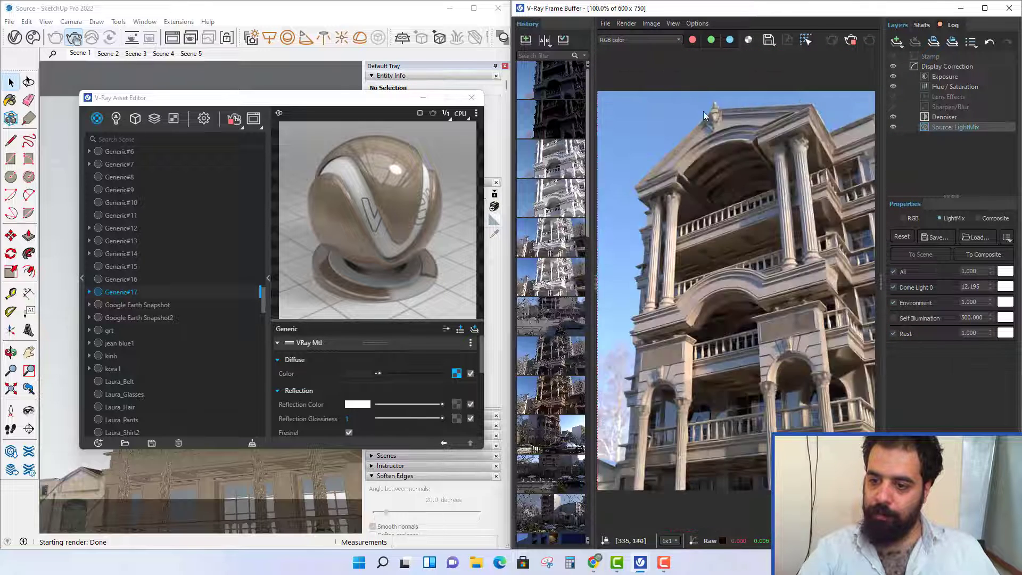
scroll(721, 88, "up", 1)
scroll(660, 168, "down", 4)
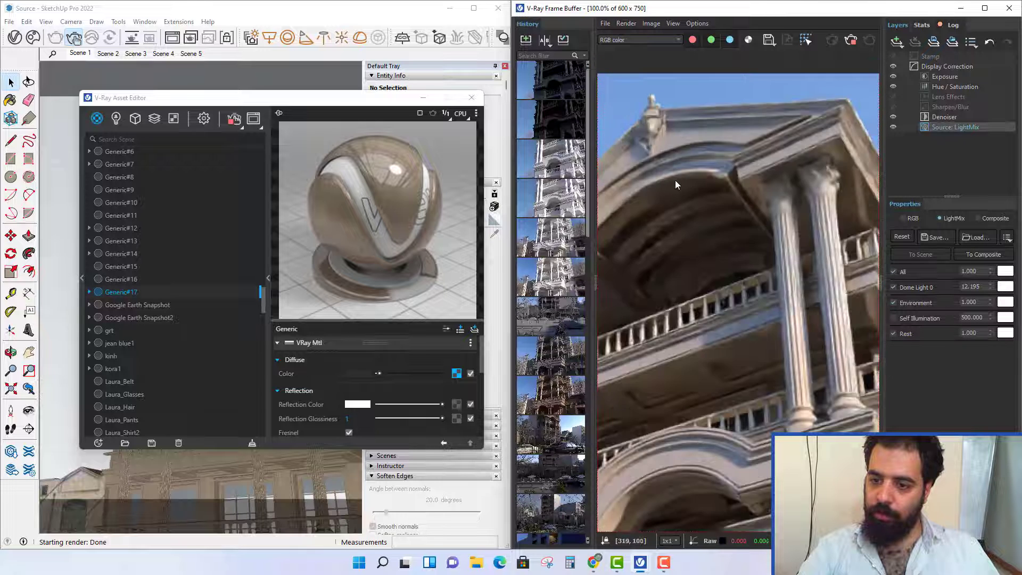
scroll(751, 266, "up", 2)
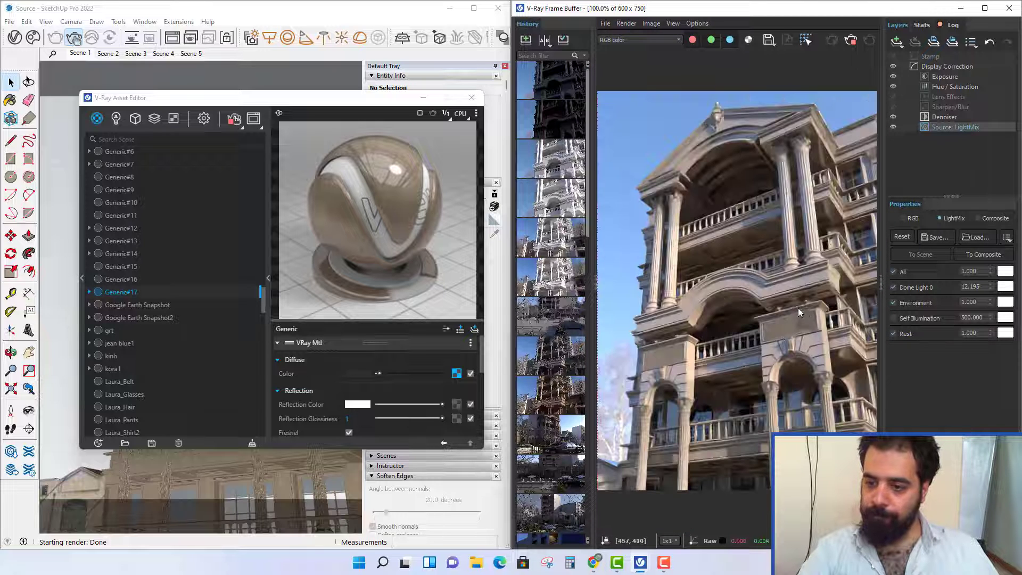
middle_click_drag(757, 304, 744, 302)
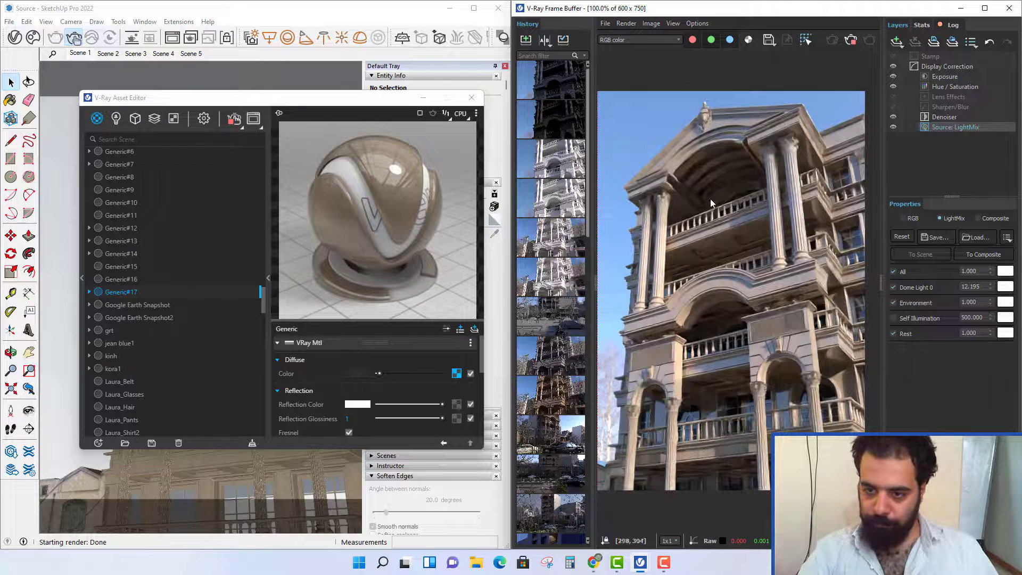
Step: Turn off the Denoiser layer and inspect the raw render of the facade at several magnifications
scroll(700, 185, "up", 1)
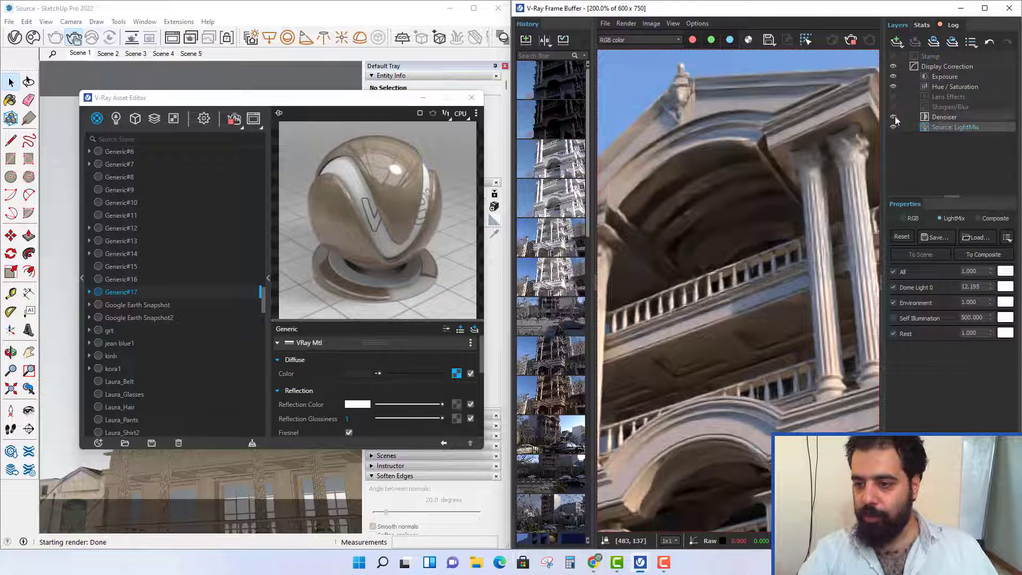
left_click(894, 117)
scroll(682, 213, "down", 3)
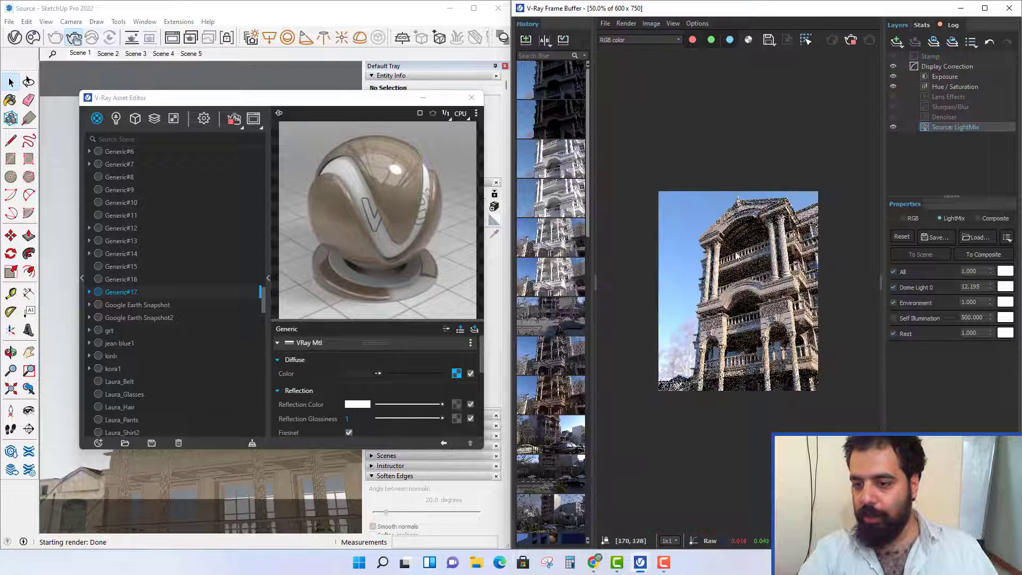
scroll(789, 305, "up", 2)
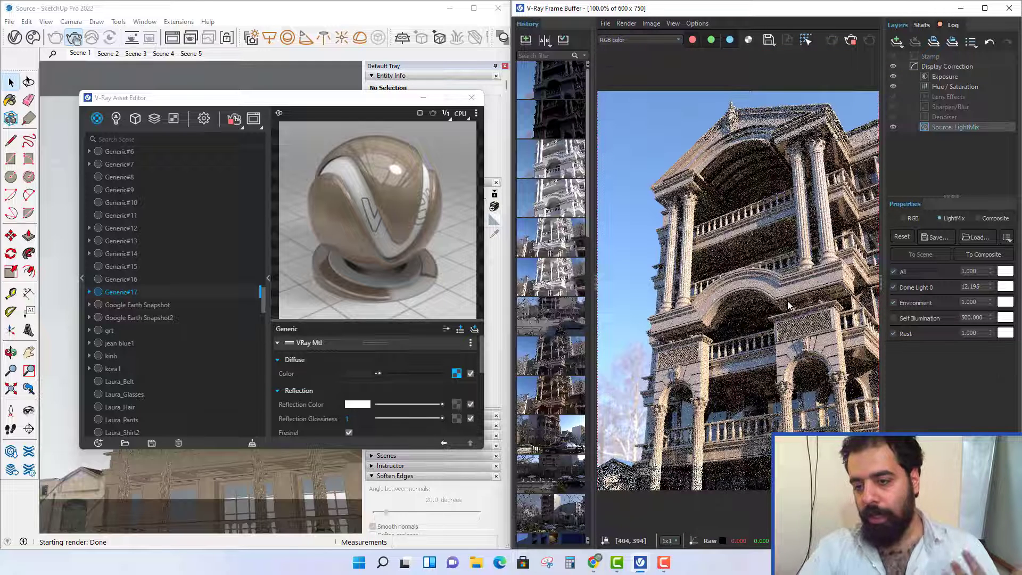
Step: Switch to Chrome, view the building's finished, clay and SketchUp model images on the product page, and return to the render
left_click(594, 562)
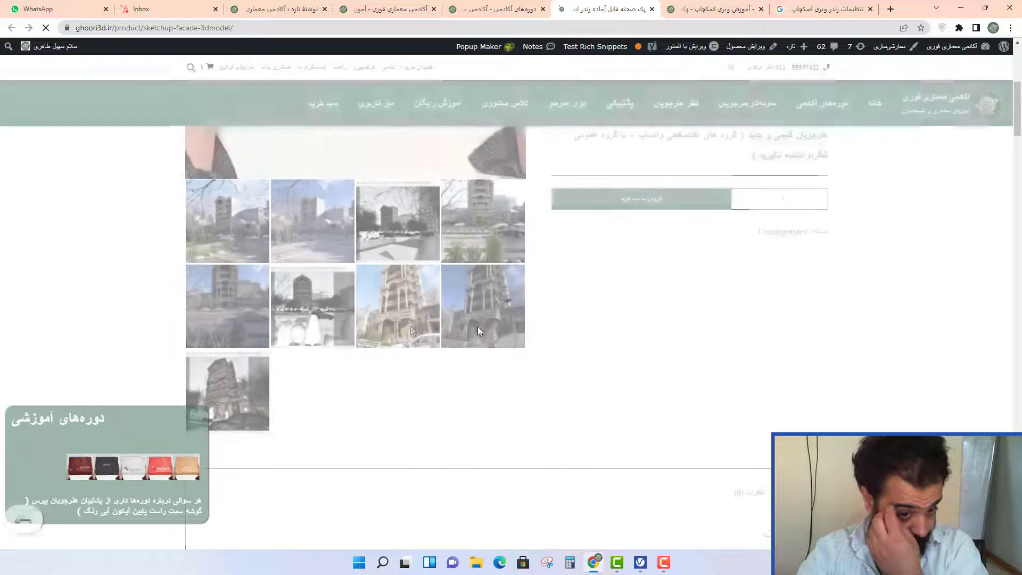
left_click(410, 289)
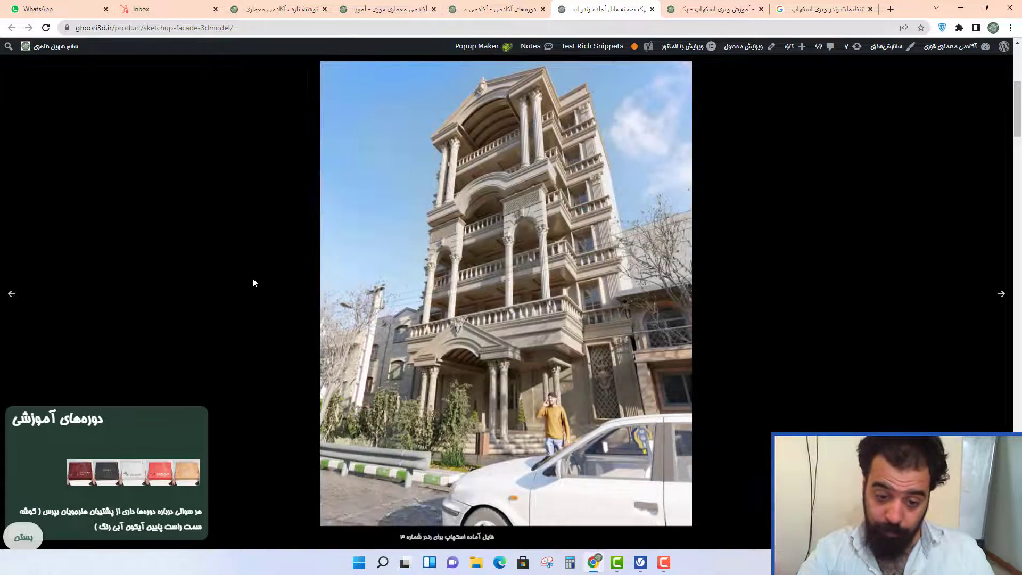
left_click(253, 284)
left_click(483, 345)
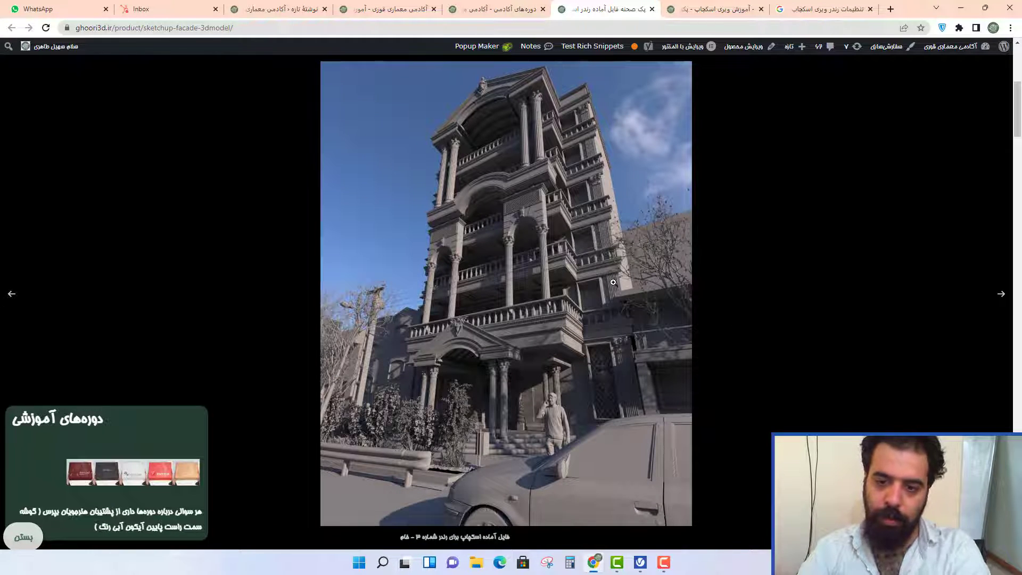
left_click(754, 243)
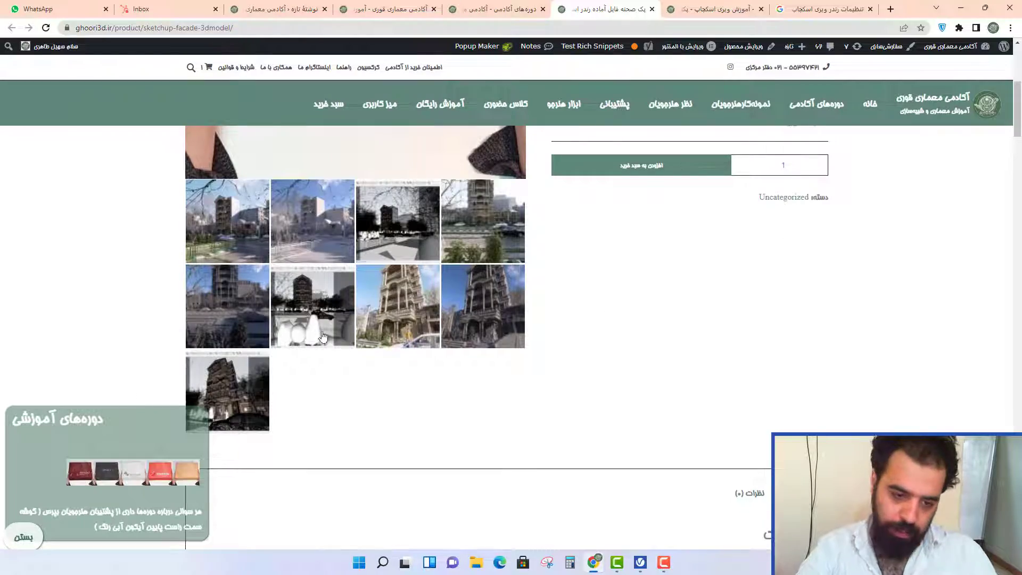
left_click(250, 384)
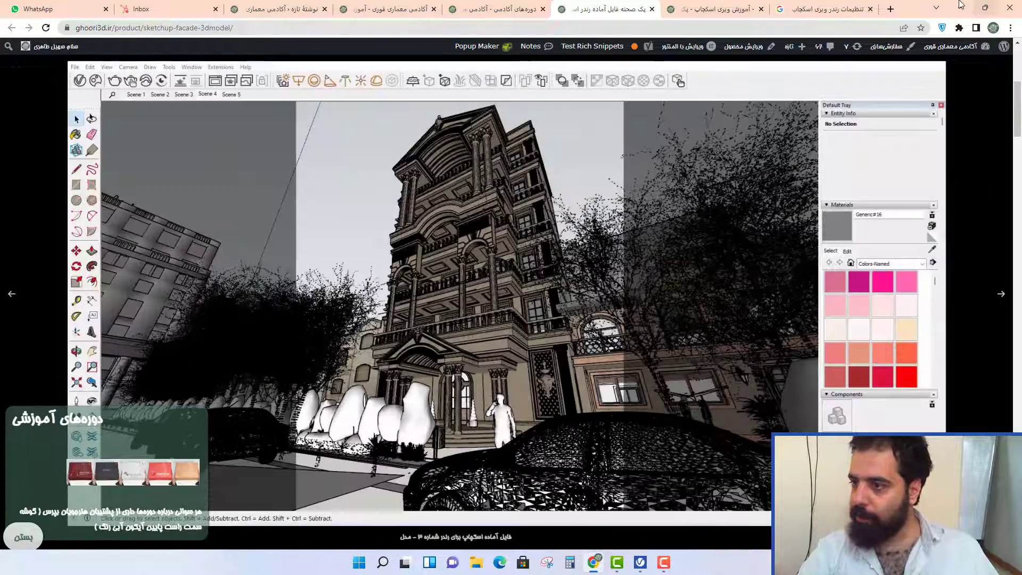
left_click(962, 6)
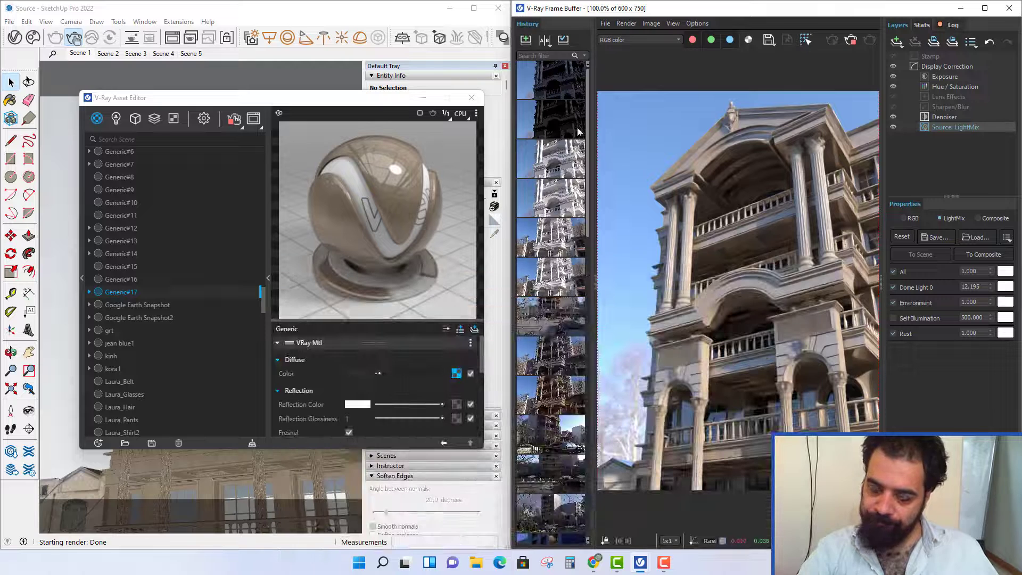